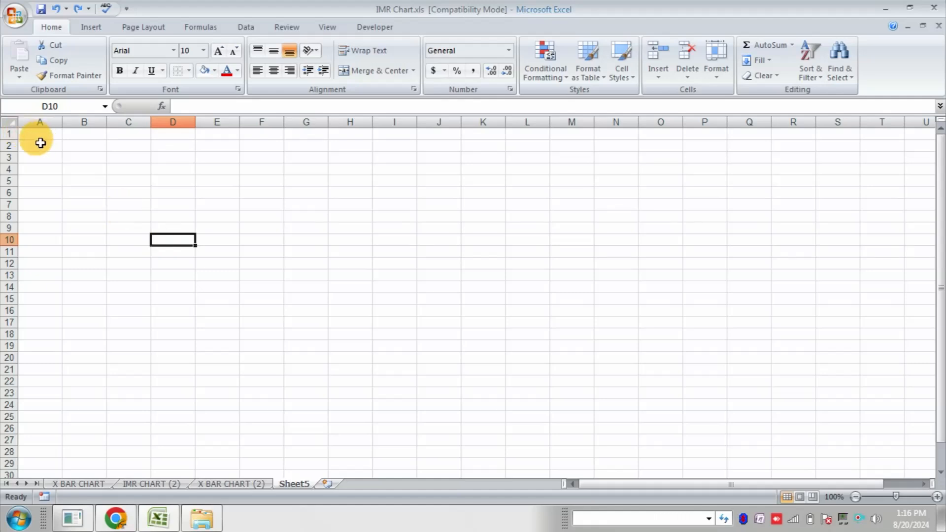
Fill all cells of Sheet5 with the white theme colour to hide the gridlines
left_click(15, 128)
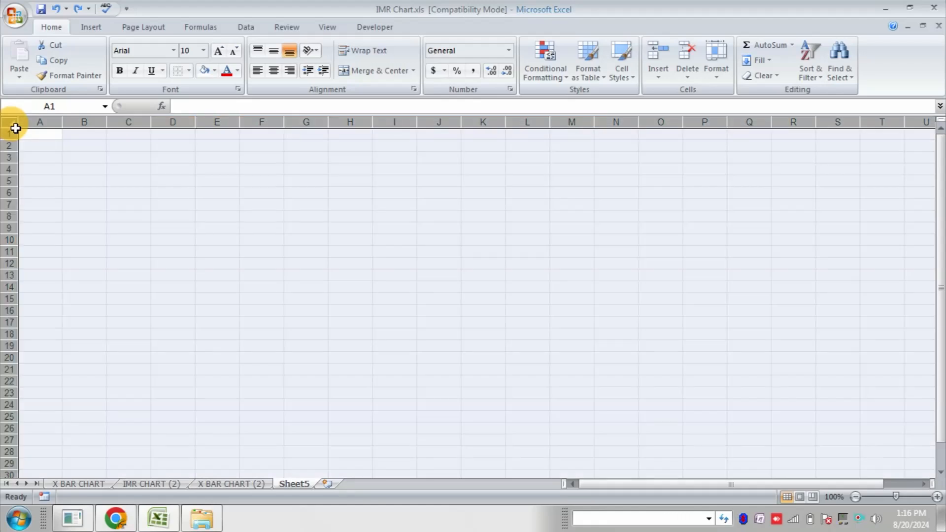
left_click(215, 70)
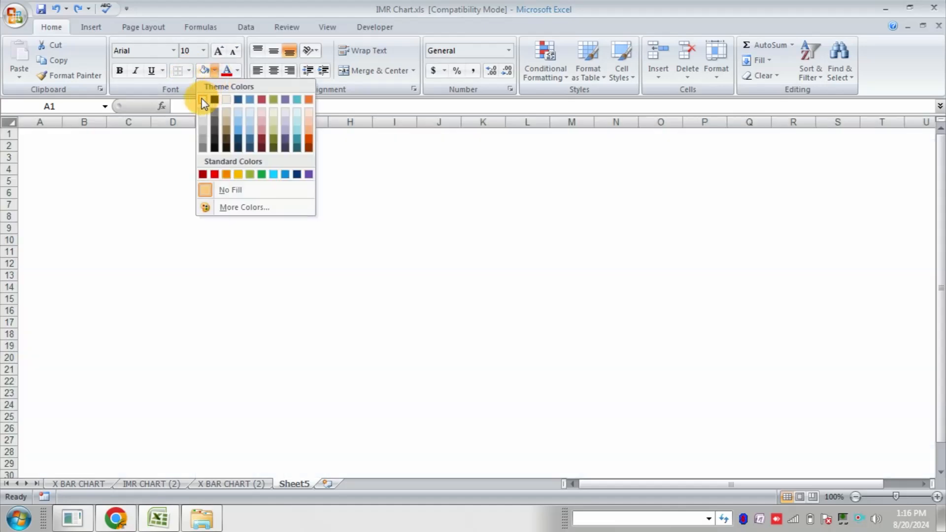
left_click(203, 101)
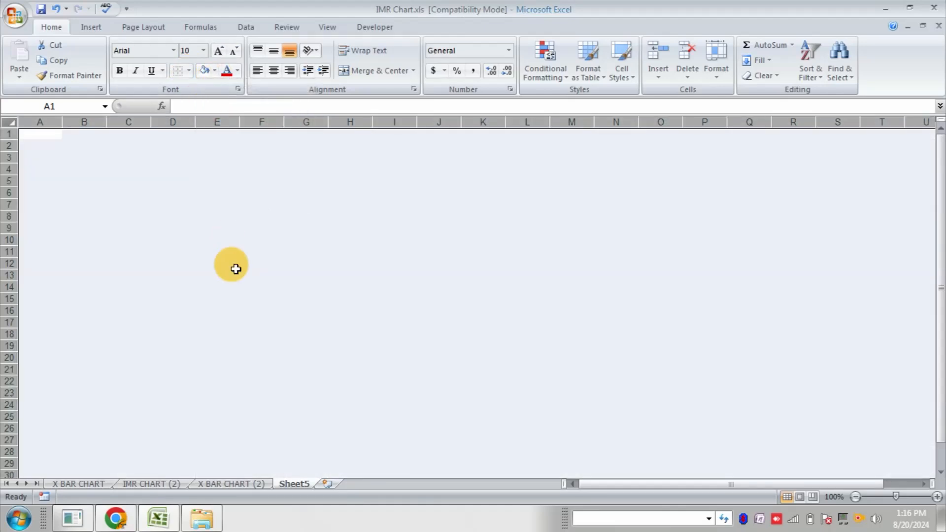
left_click(236, 269)
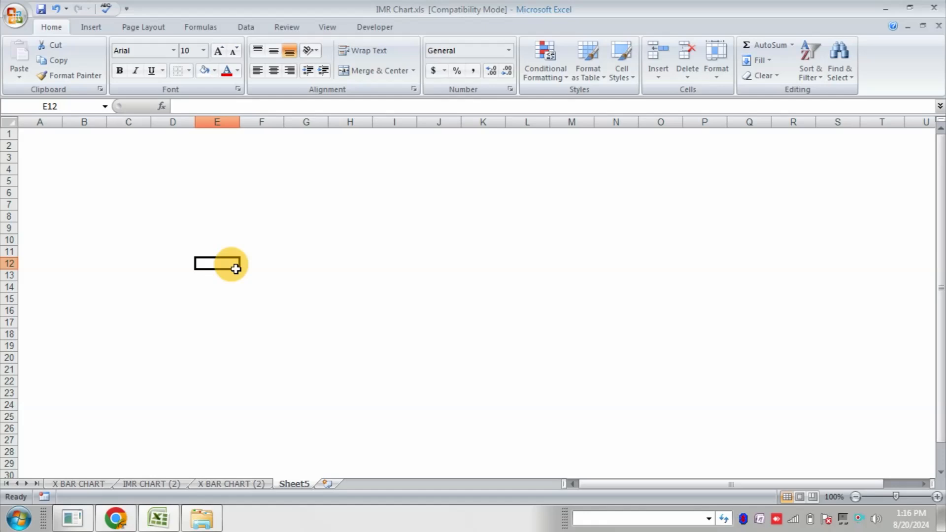
left_click(16, 124)
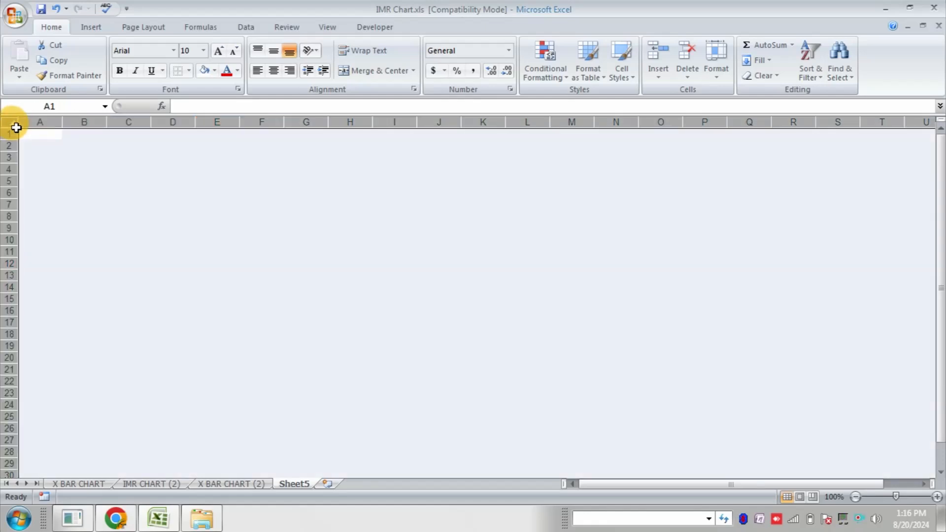
left_click(141, 183)
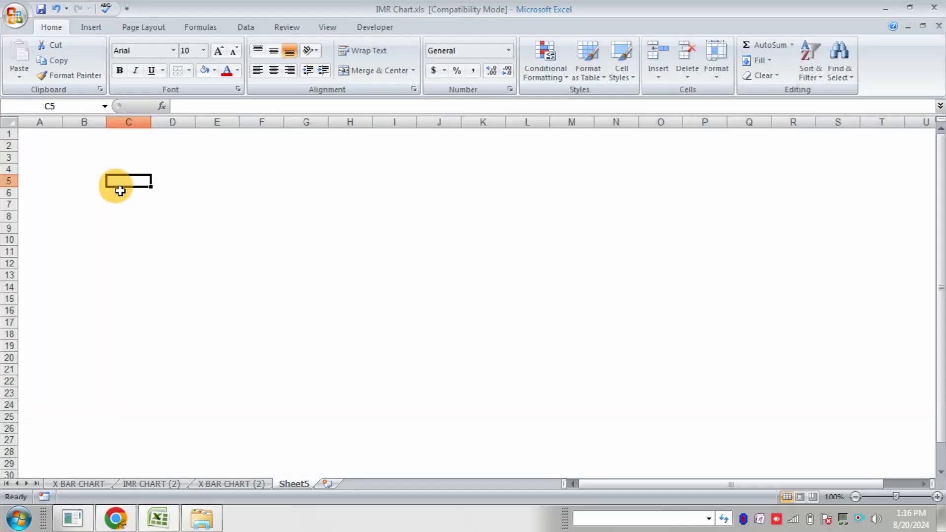
left_click(91, 158)
left_click(137, 162)
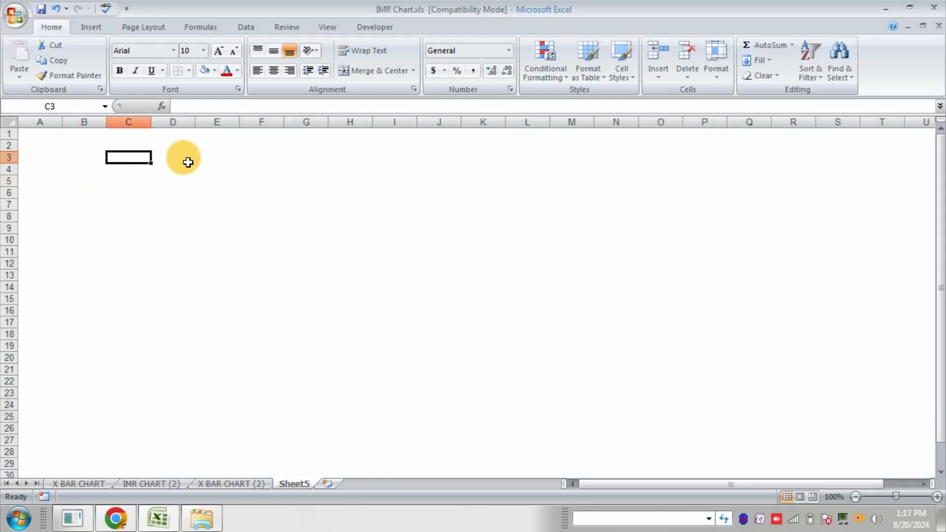
left_click(188, 162)
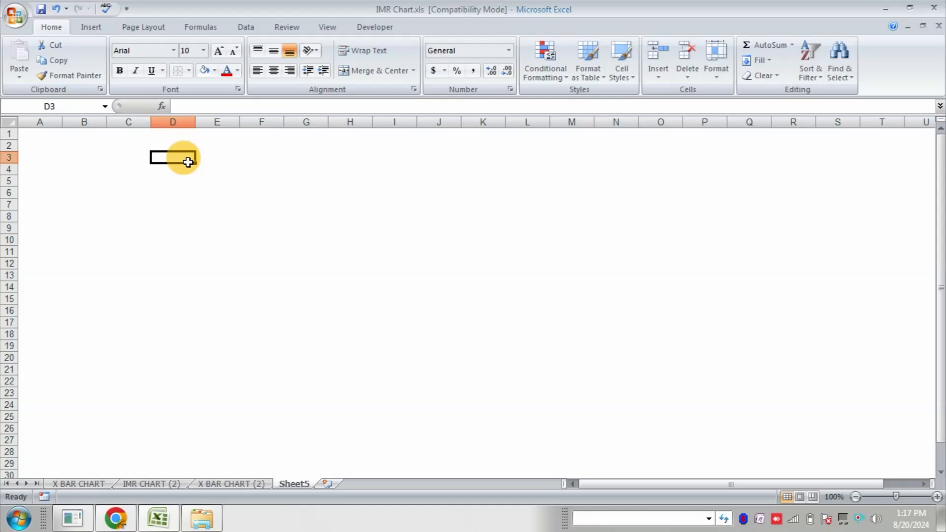
Narrow all columns of Sheet5 uniformly to a little over half their default width
left_click(17, 129)
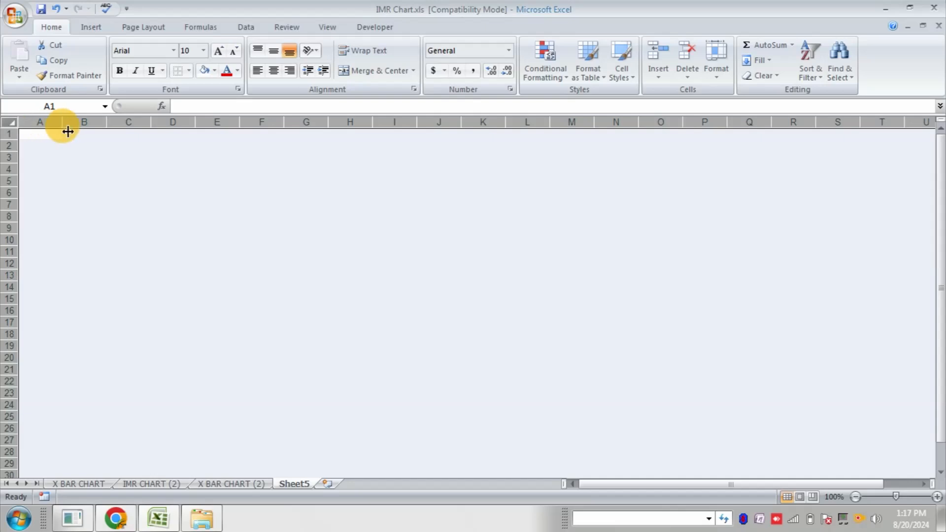
left_click_drag(68, 130, 45, 130)
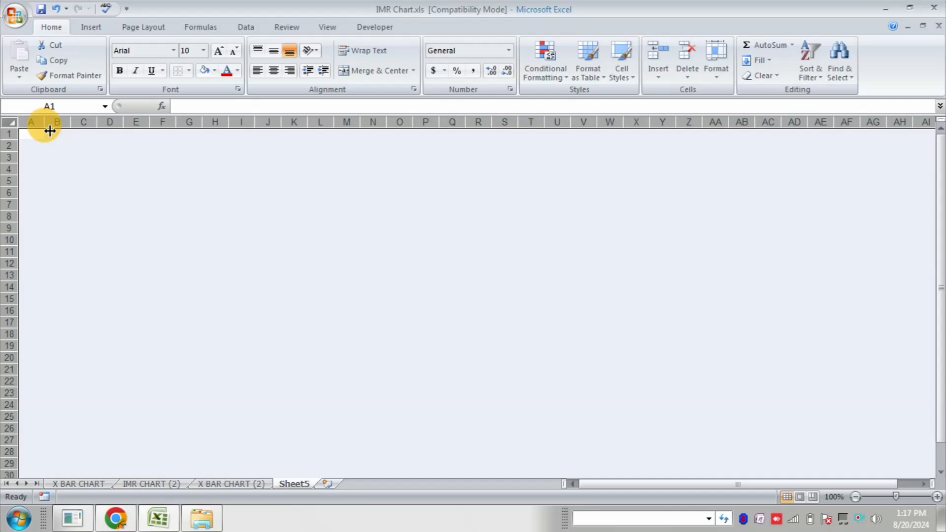
left_click(177, 239)
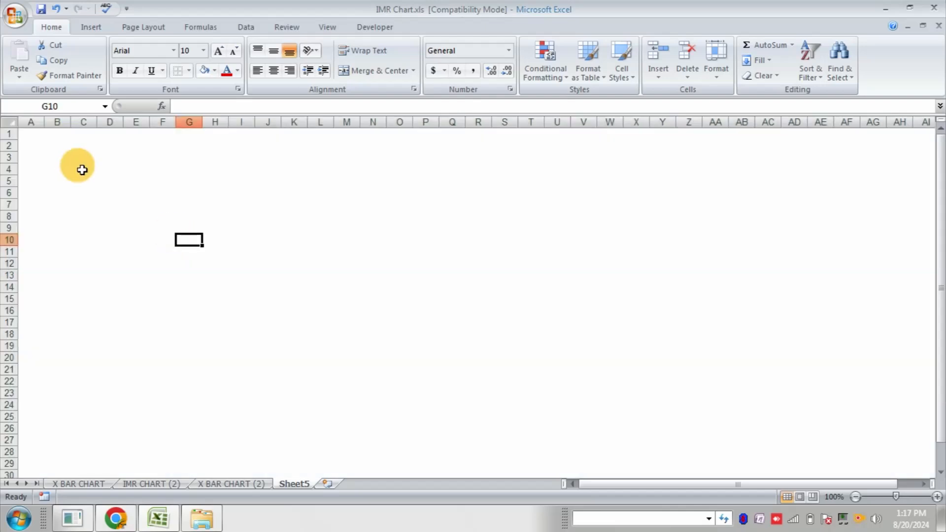
Apply a thick box border around the range A1:AF29 to frame the chart form
left_click(30, 139)
left_click_drag(31, 138, 847, 464)
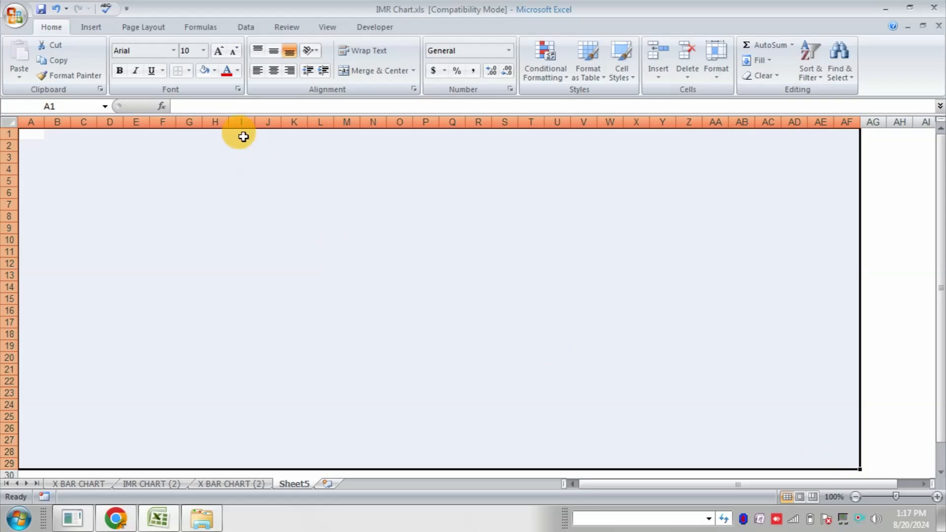
left_click(189, 70)
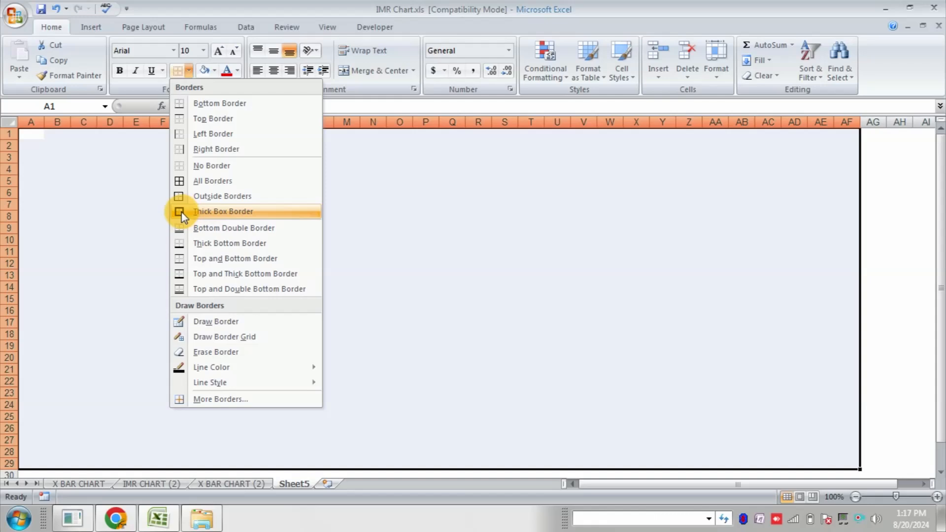
left_click(223, 211)
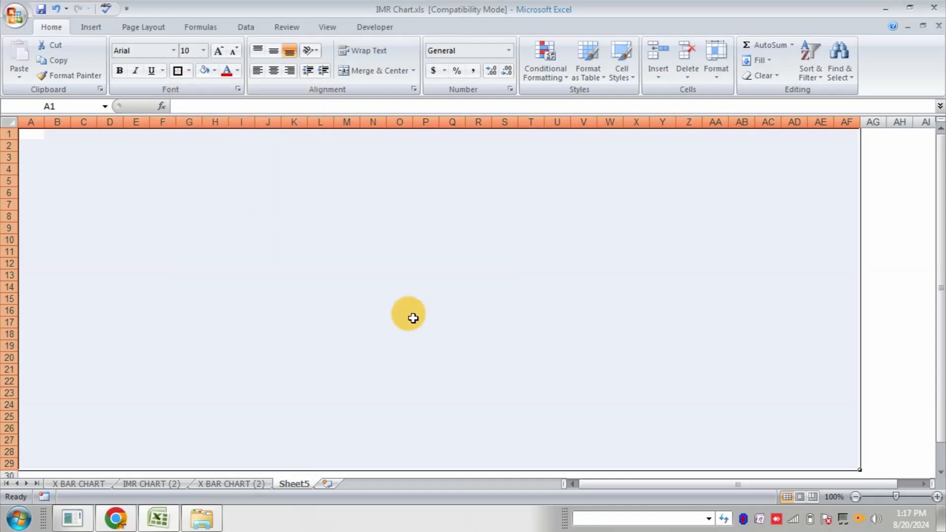
left_click(410, 313)
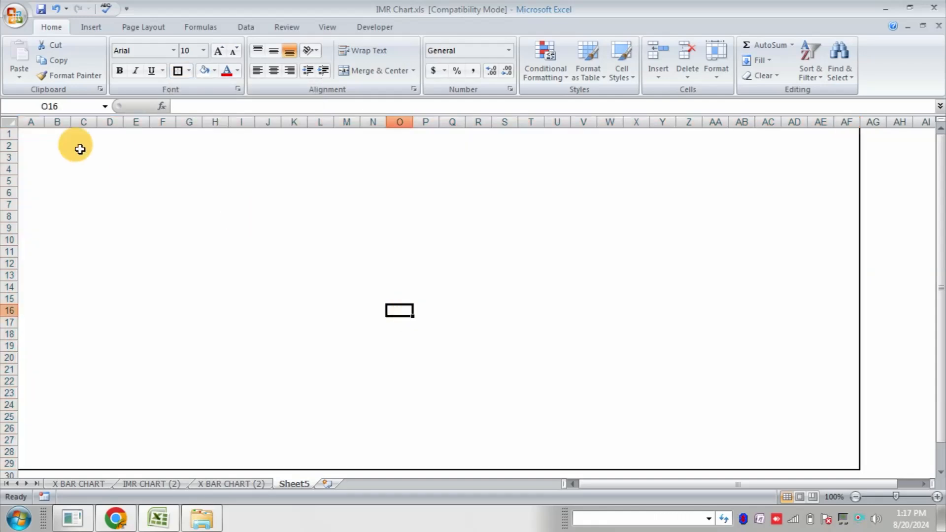
Apply the same thick box border around the header block A1:AF5
left_click_drag(29, 134, 848, 185)
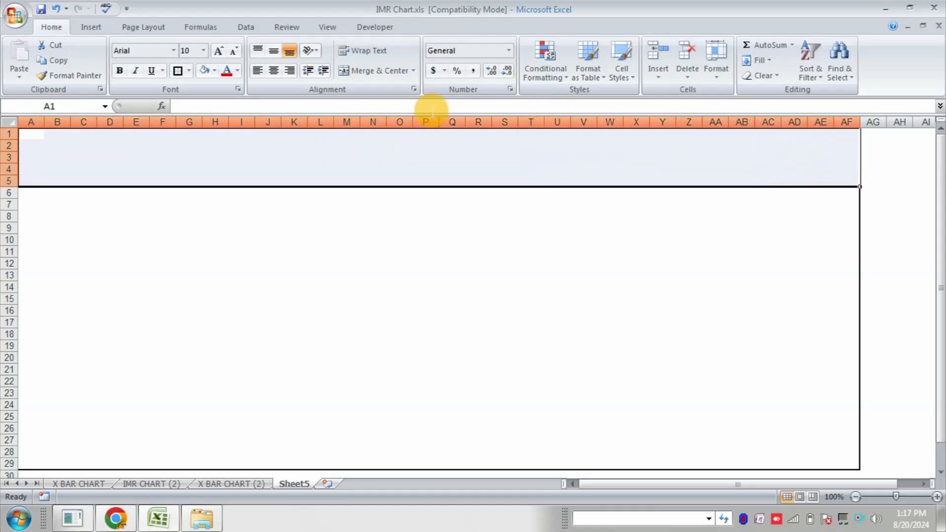
left_click(181, 74)
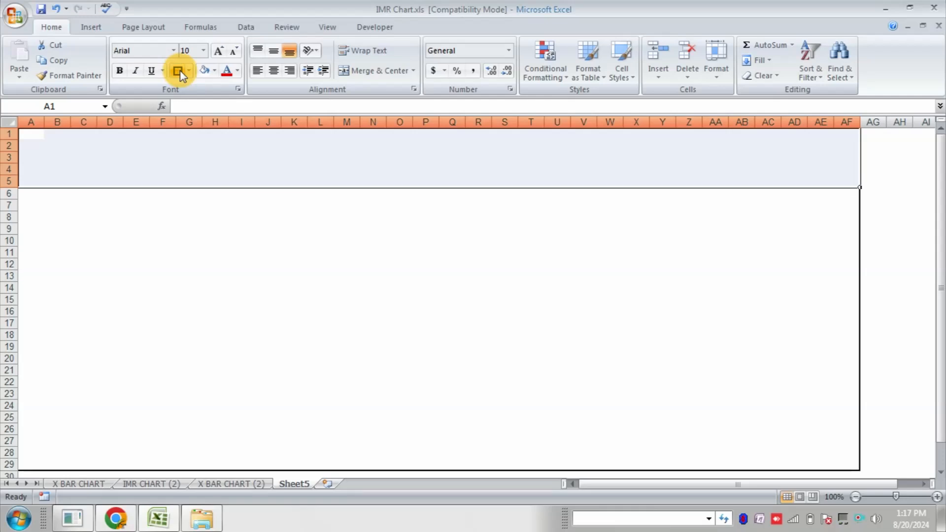
left_click(217, 157)
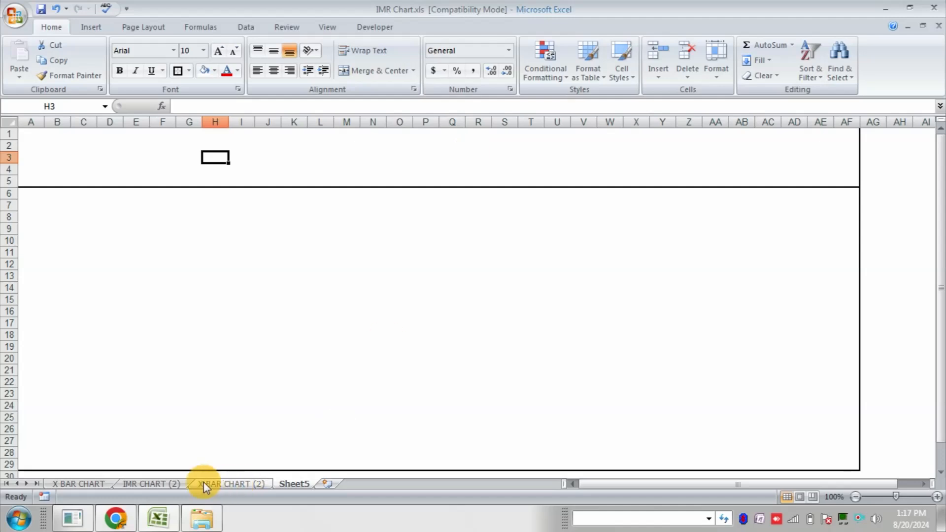
Switch to the IMR CHART (2) sheet and examine the merged title cells and header field labels in rows 1 to 5
left_click(159, 484)
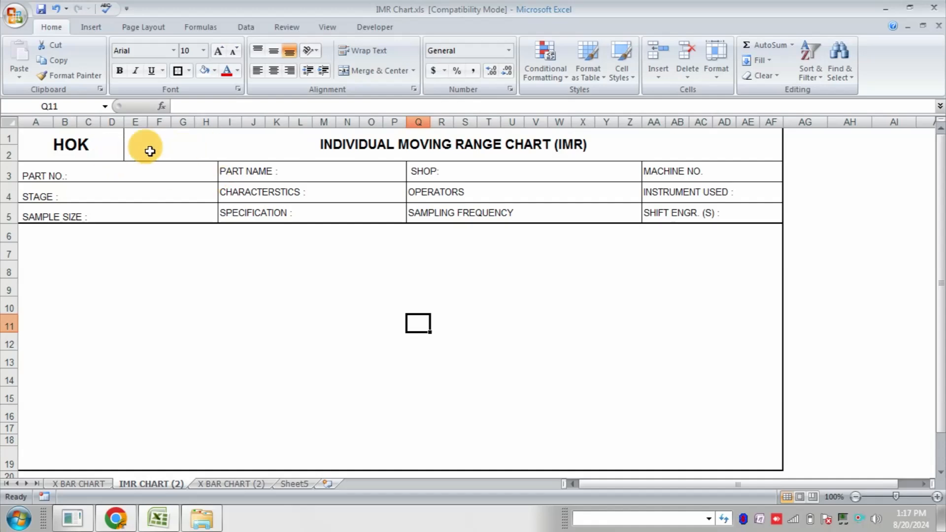
left_click(119, 148)
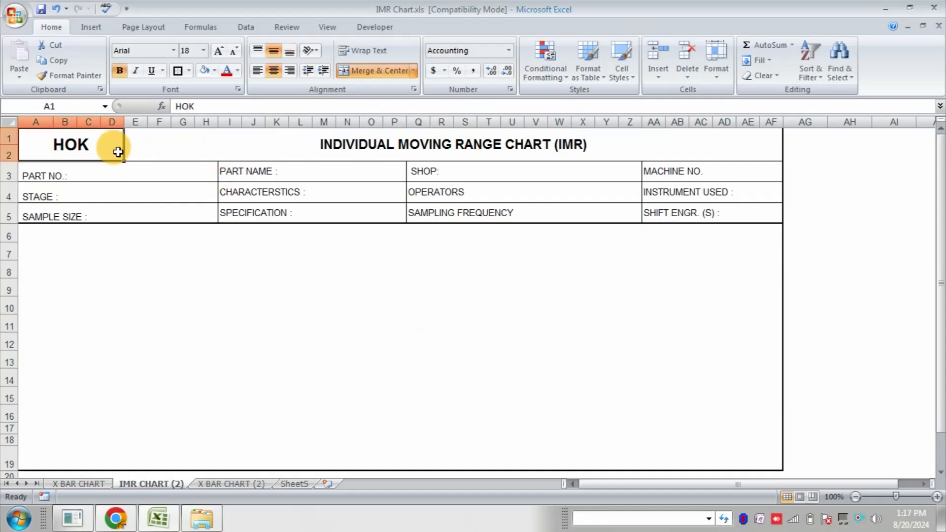
left_click(286, 156)
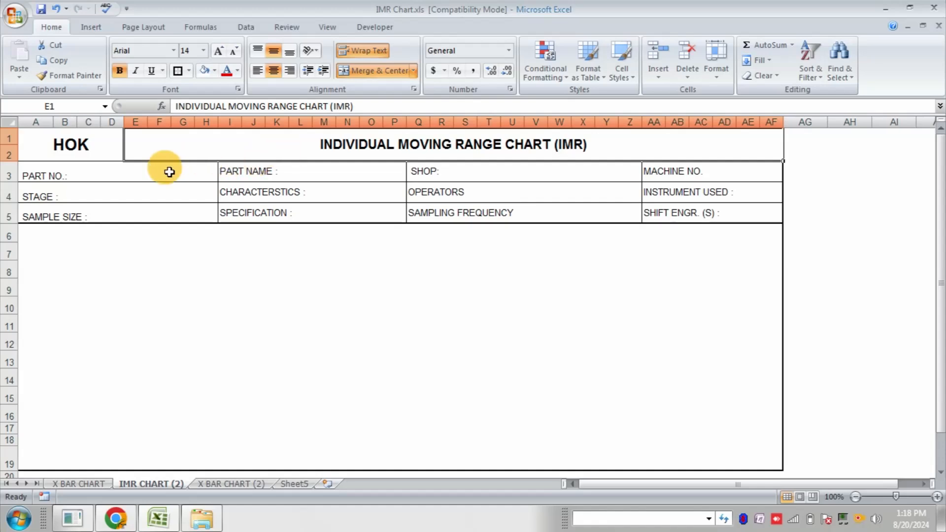
left_click(141, 180)
left_click(299, 175)
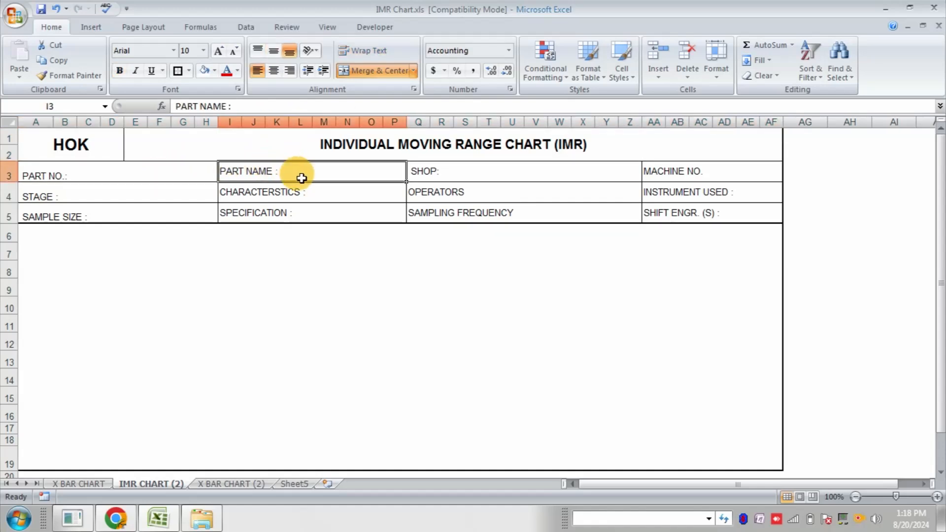
left_click(456, 180)
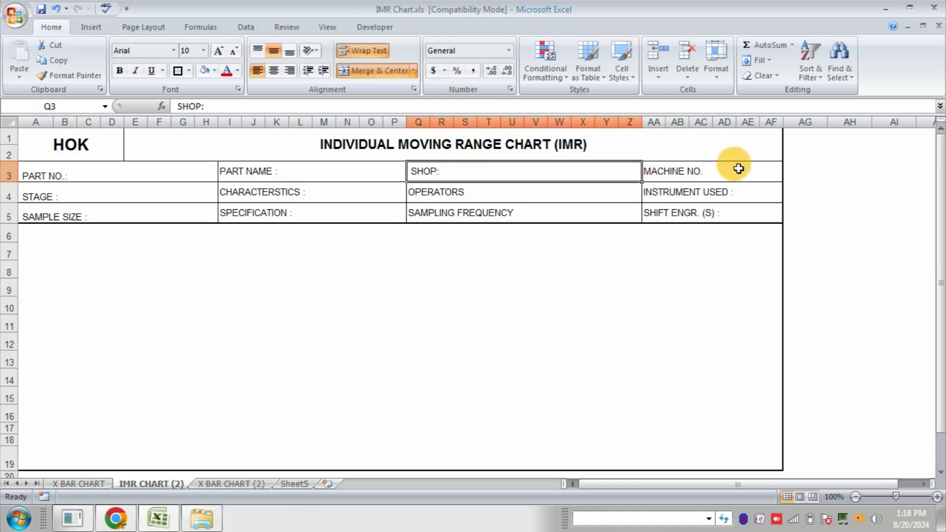
left_click(719, 175)
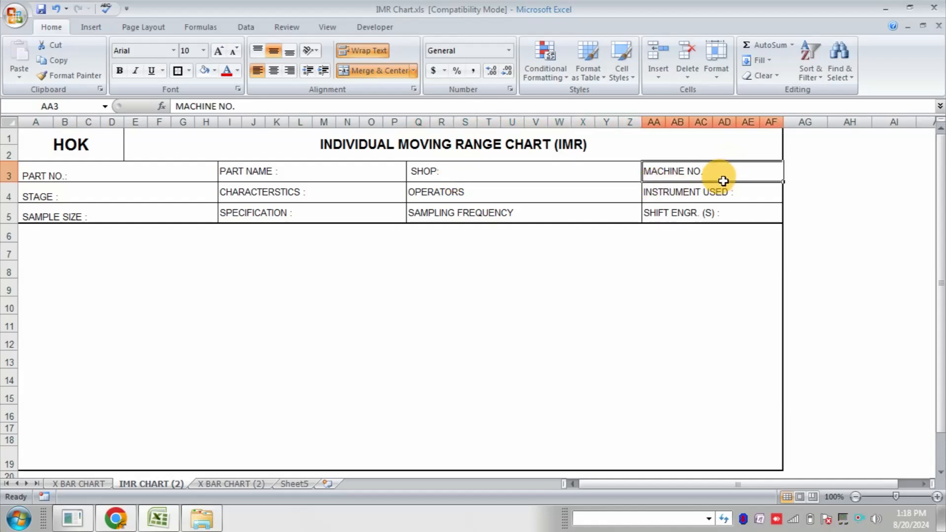
left_click(107, 194)
left_click(325, 198)
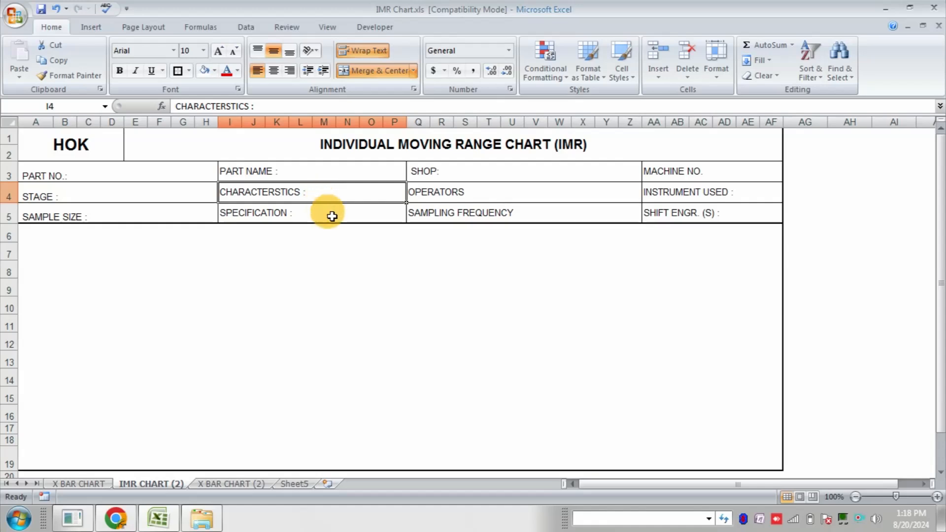
left_click(332, 216)
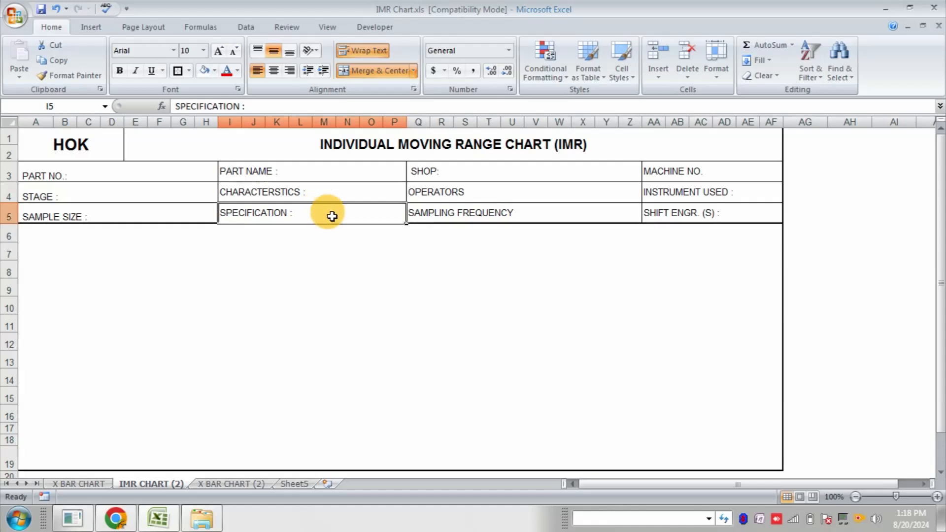
Add a colon after the OPERATORS label in Q4 and the SAMPLING FREQUENCY label in Q5
left_click(488, 197)
double_click(488, 197)
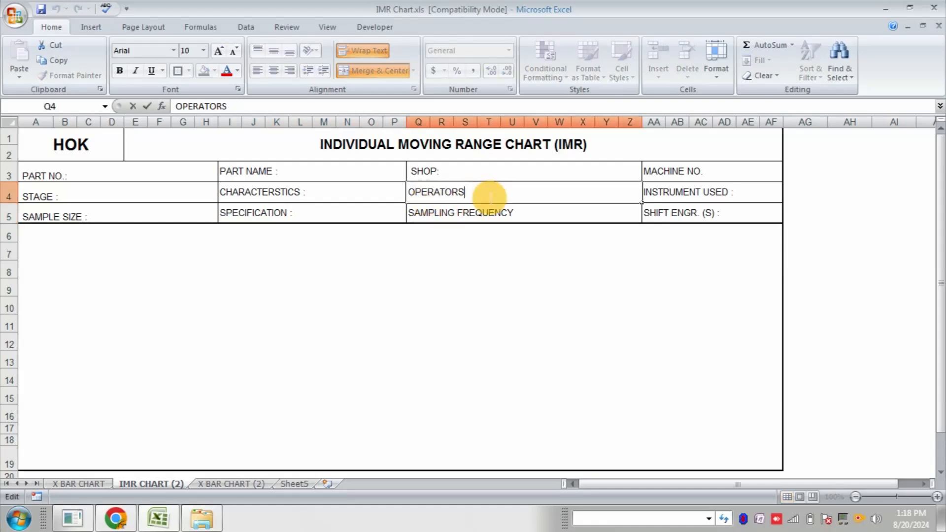
type(":")
left_click(518, 216)
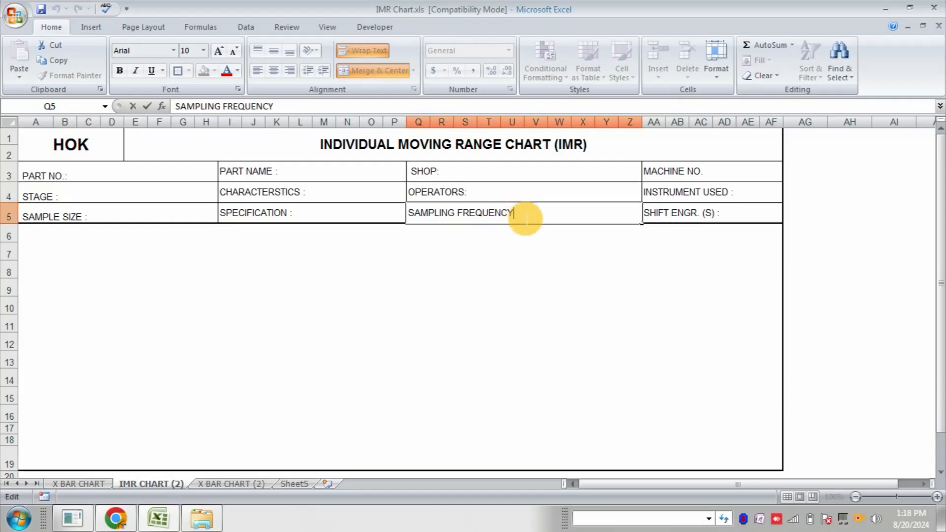
double_click(526, 219)
type(":")
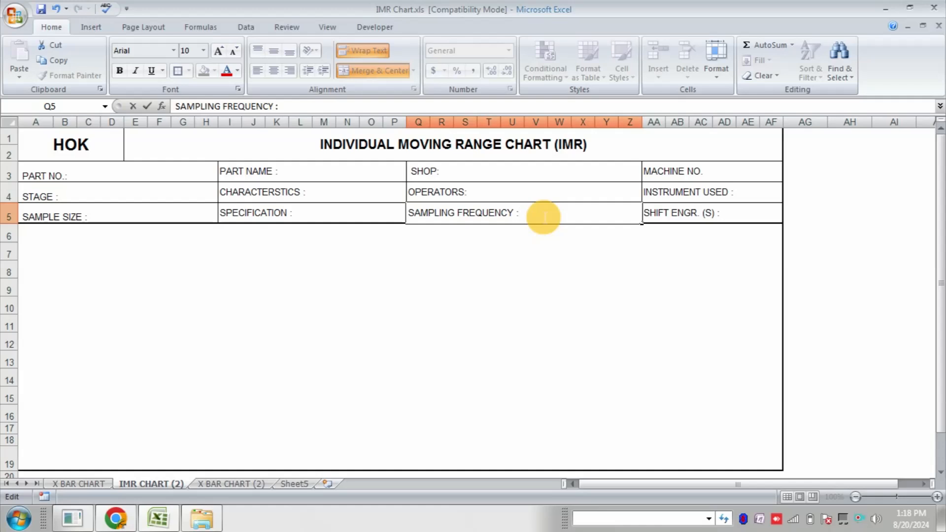
left_click(105, 222)
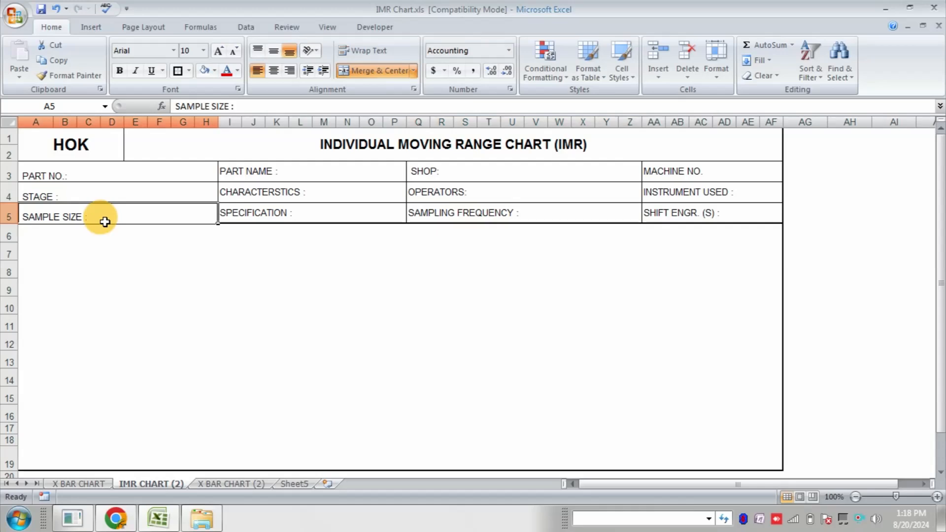
double_click(741, 219)
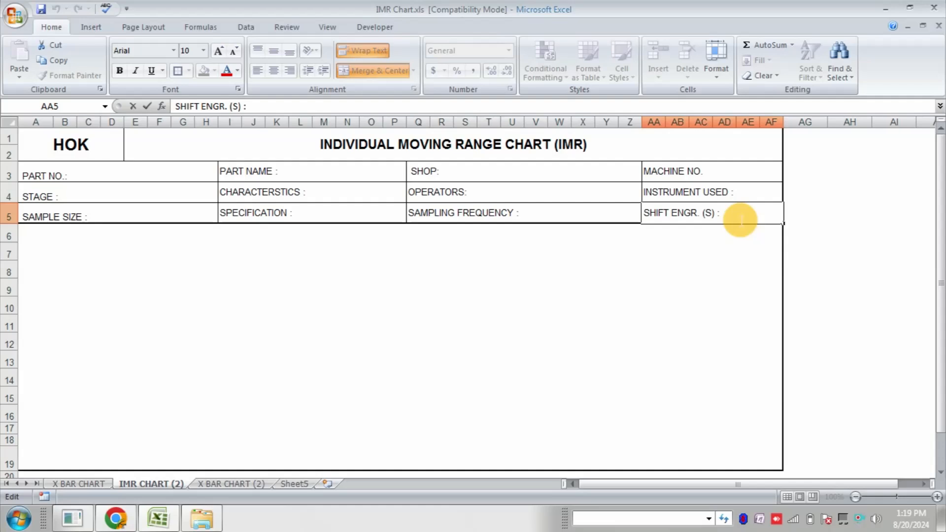
left_click(756, 196)
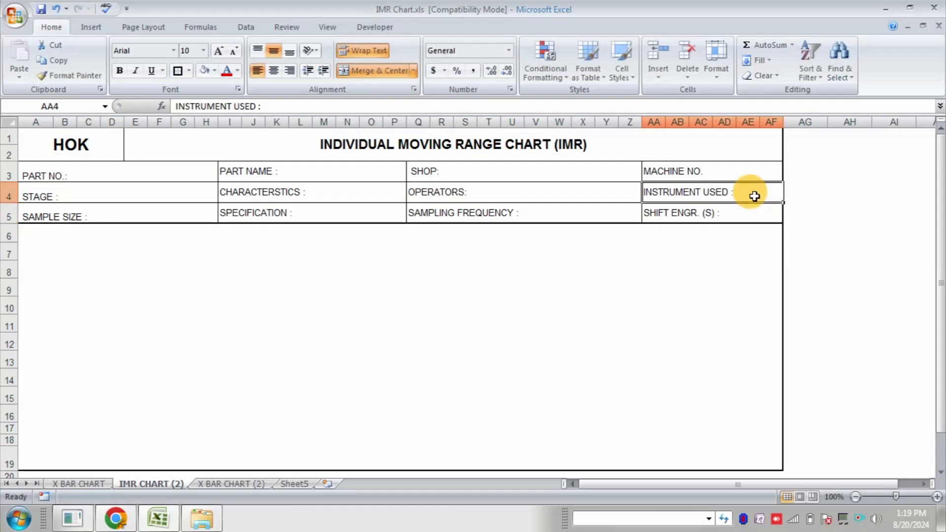
double_click(723, 175)
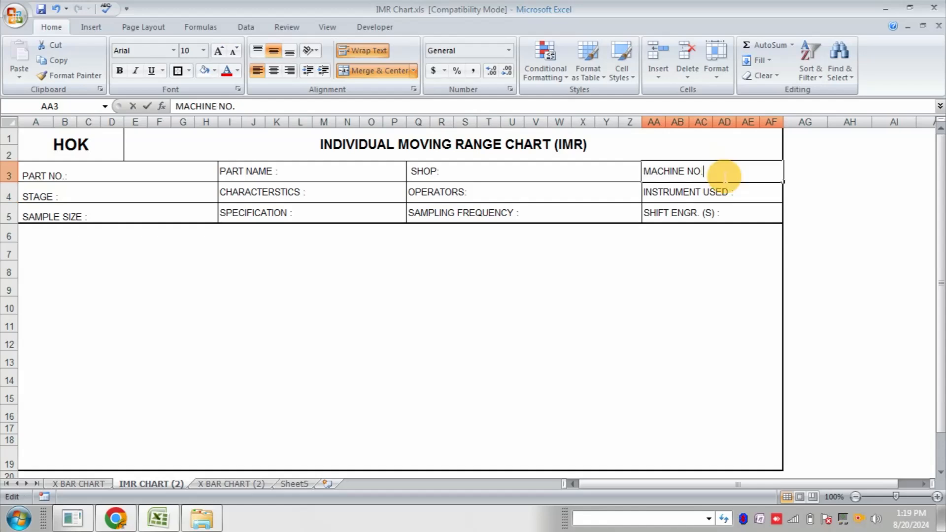
Draw a border grid with the fine dotted line style over B7:AE18 inside the chart frame
left_click(556, 307)
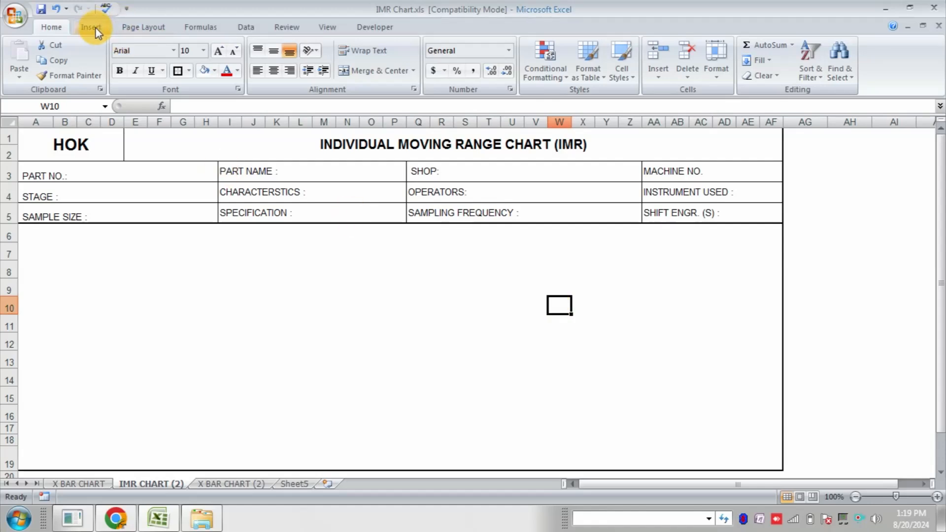
left_click(189, 72)
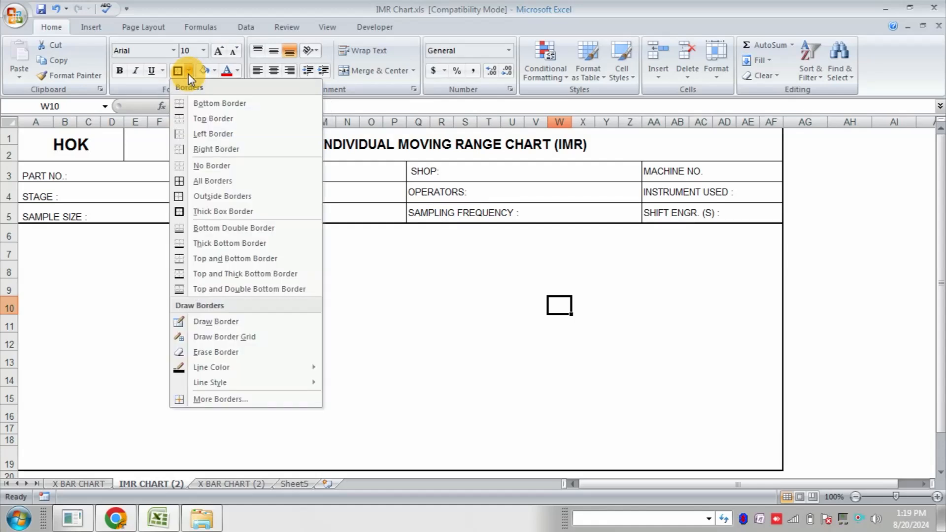
mouse_move(232, 384)
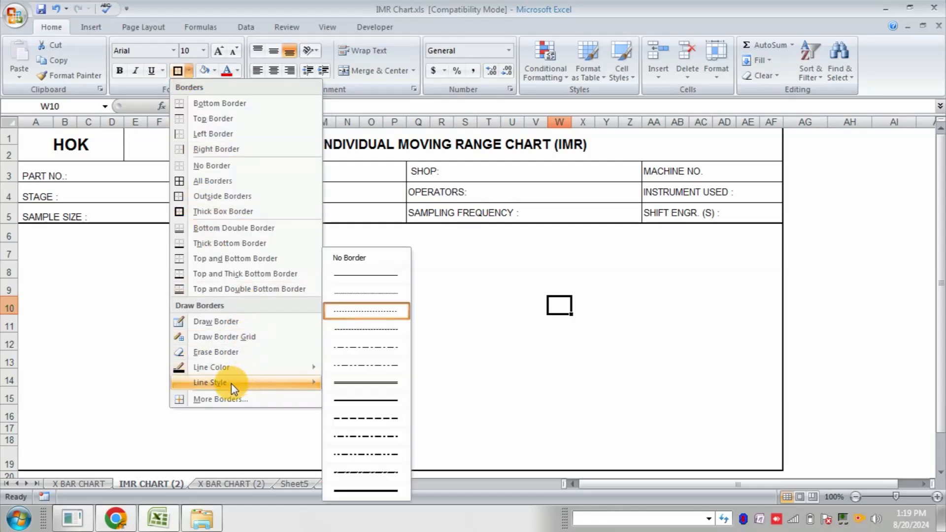
left_click(350, 313)
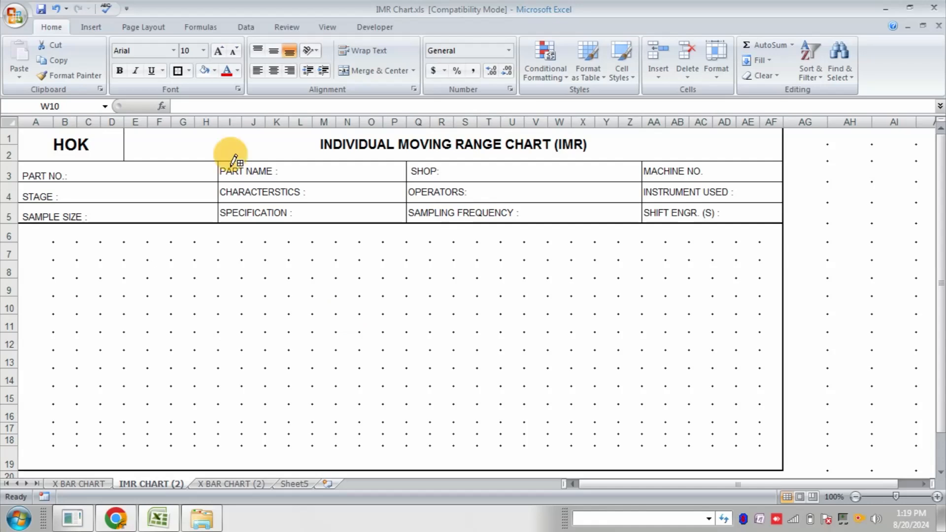
left_click(189, 71)
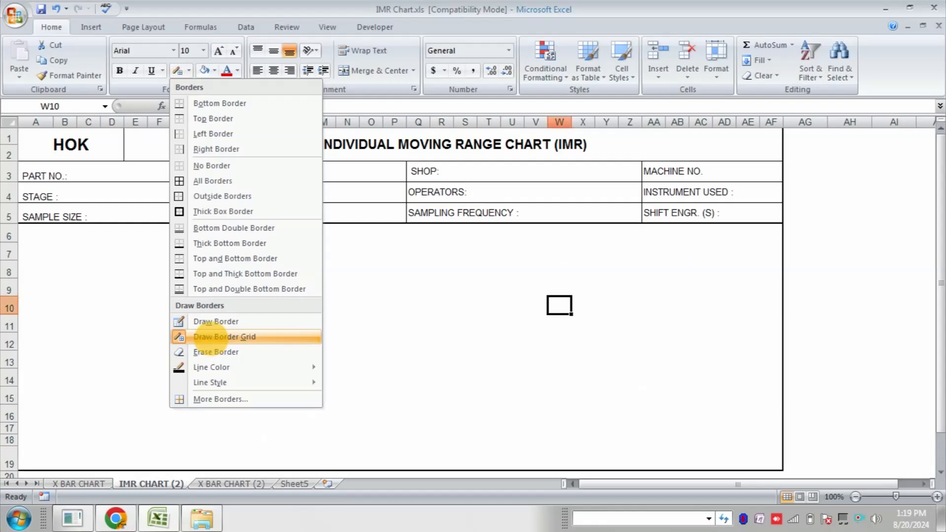
left_click(211, 338)
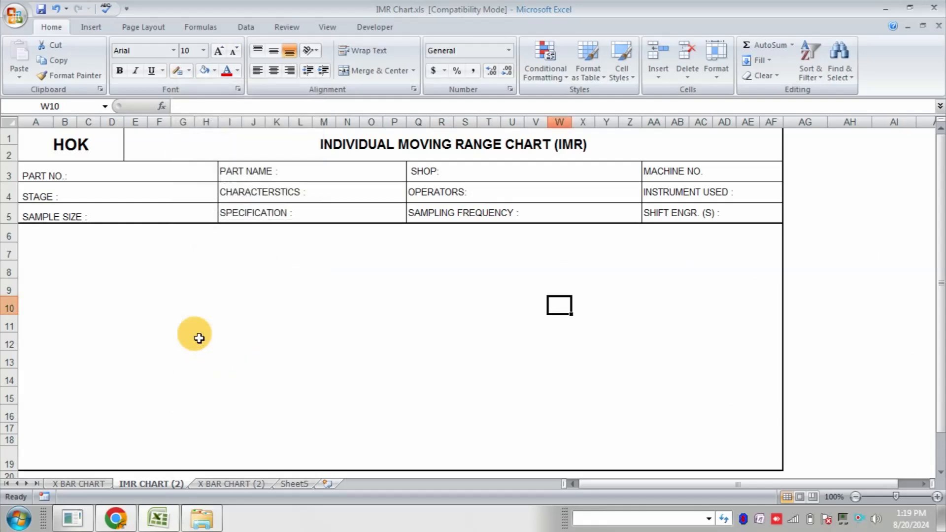
left_click(186, 71)
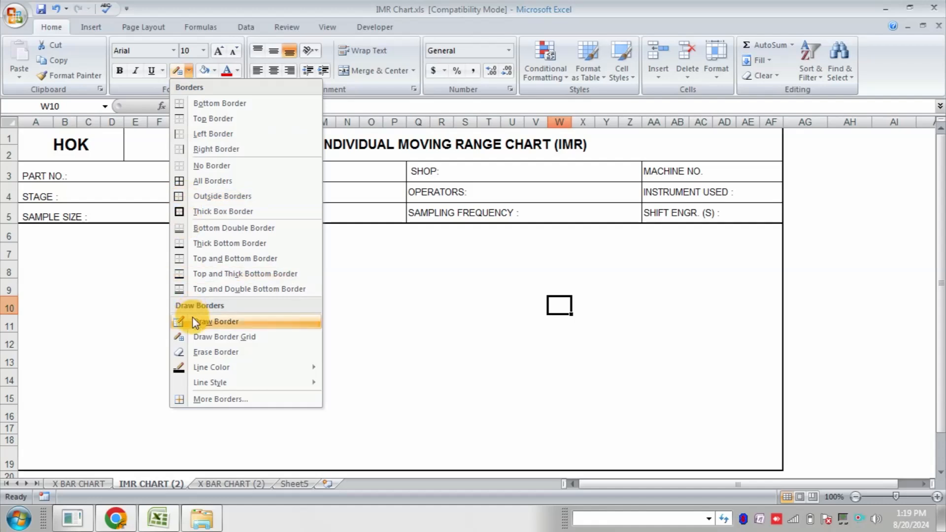
left_click(200, 338)
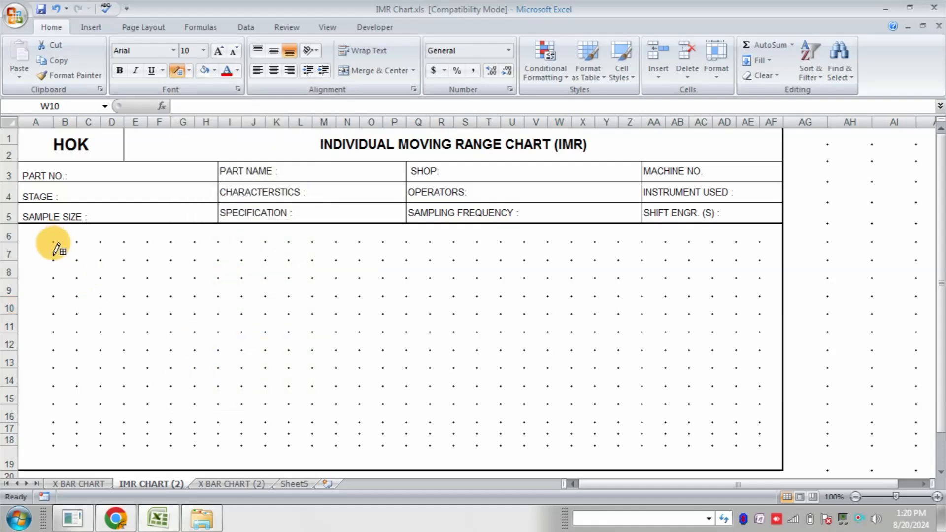
mouse_move(53, 242)
left_mouse_down()
mouse_move(194, 270)
mouse_move(622, 296)
mouse_move(717, 291)
mouse_move(750, 302)
mouse_move(761, 449)
left_mouse_up()
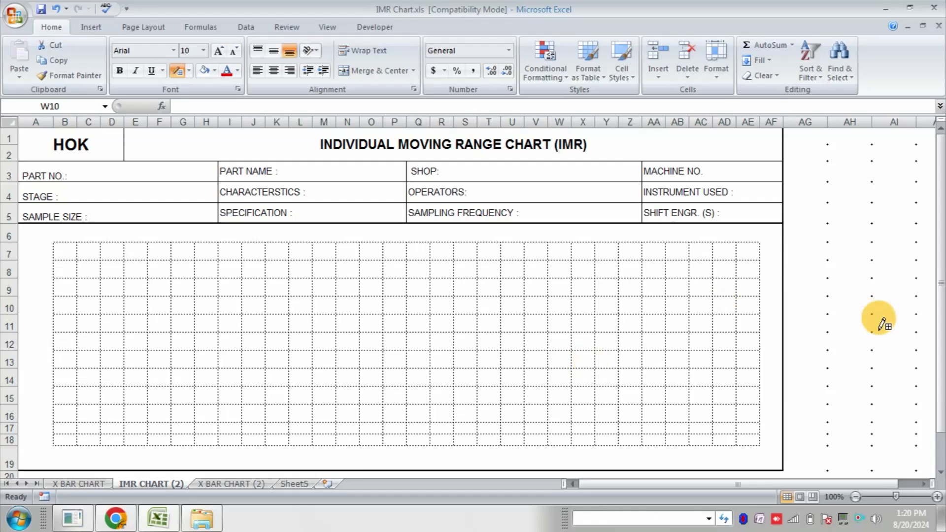
key("Escape")
Enter the shift headings in row 6: SHIFT -1 in B6, SHIFT-B in L6 and SHIFT-C in V6
left_click(85, 237)
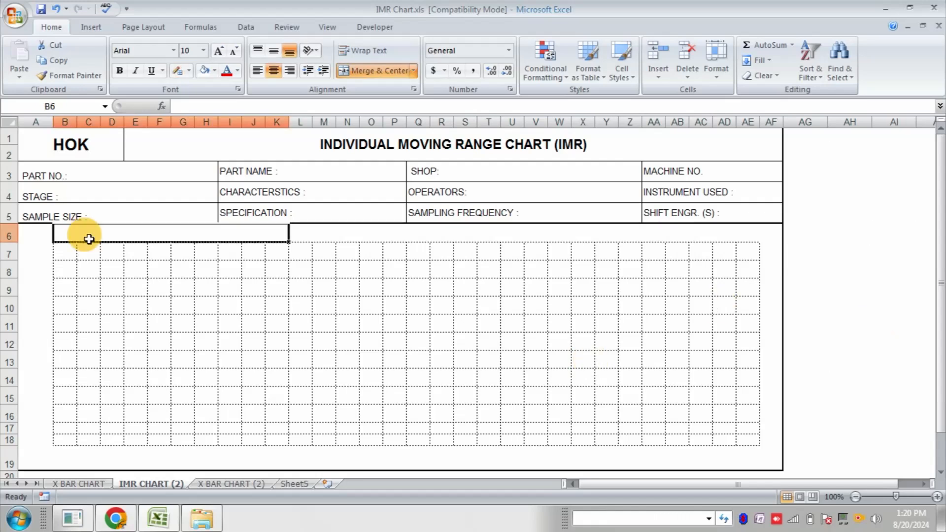
type("SHIFT")
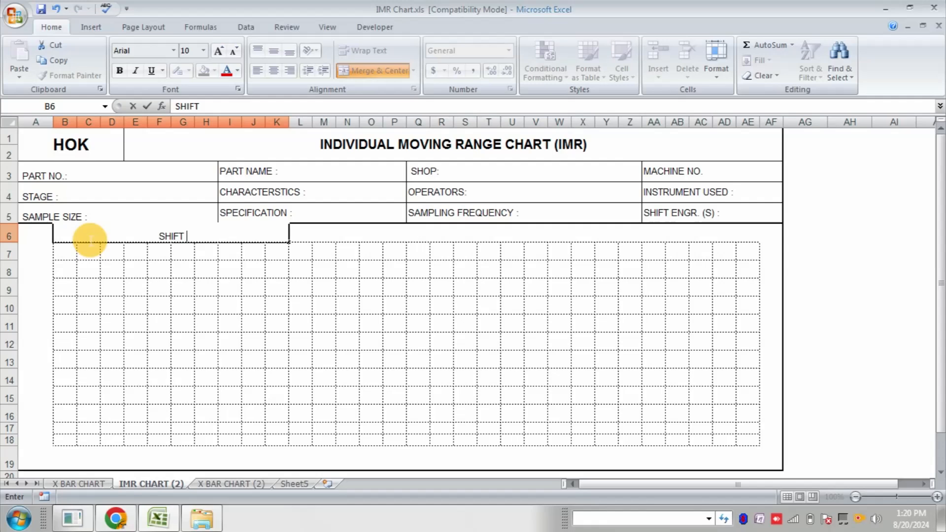
type(" -1")
left_click(320, 237)
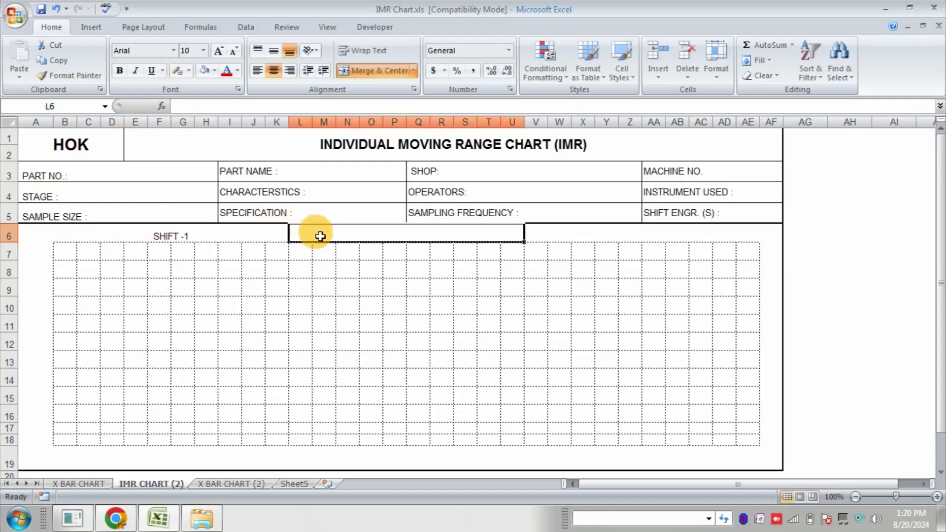
type("SHIFT")
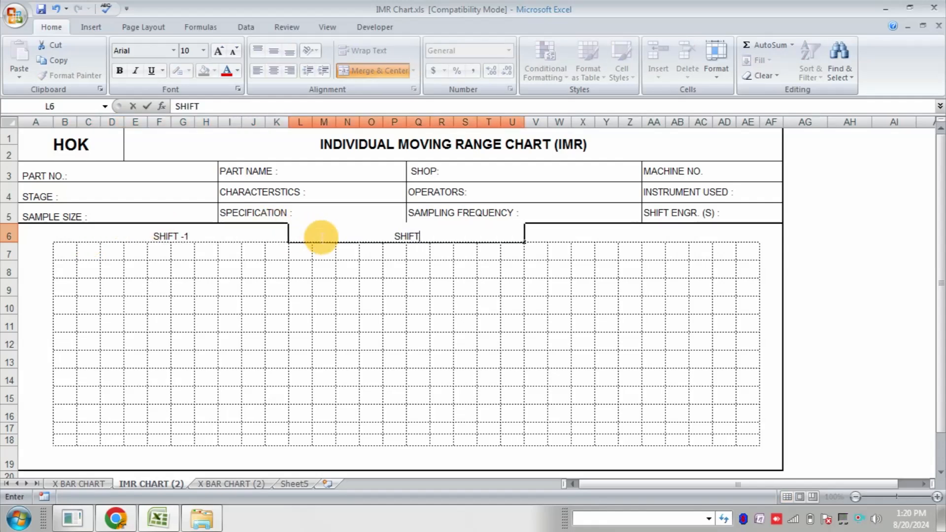
type("-B")
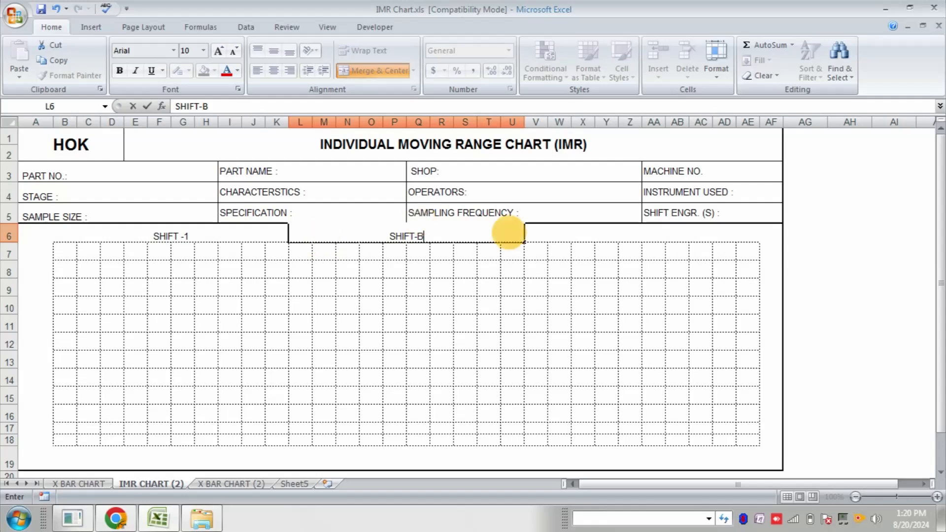
left_click(576, 239)
type("SHI")
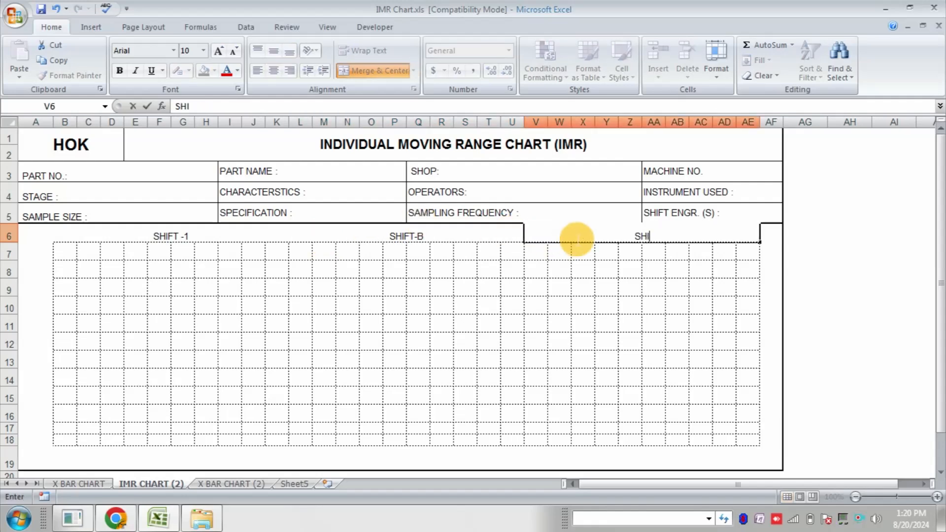
type("FT-C")
left_click(850, 306)
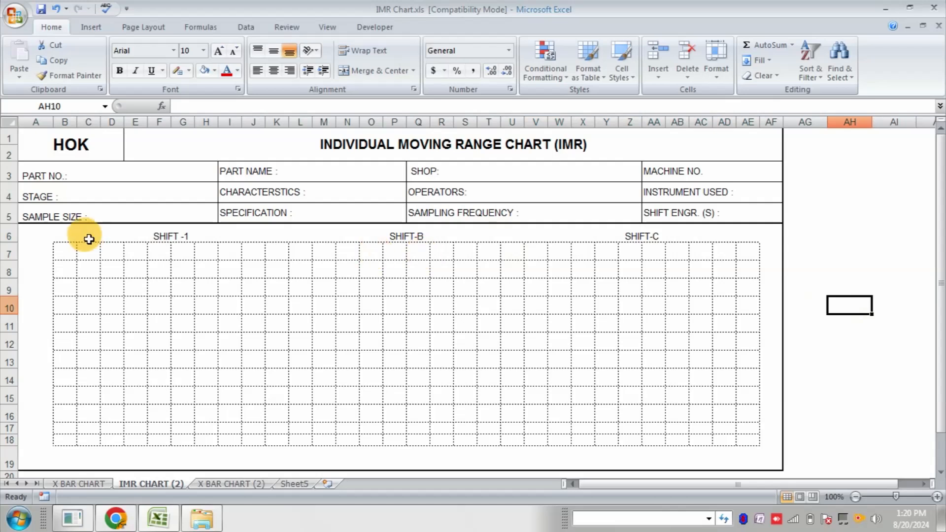
Middle-align the three shift headings in row 6 vertically and change the heading in B6 to SHIFT -A
left_click_drag(70, 242, 680, 235)
left_click(275, 53)
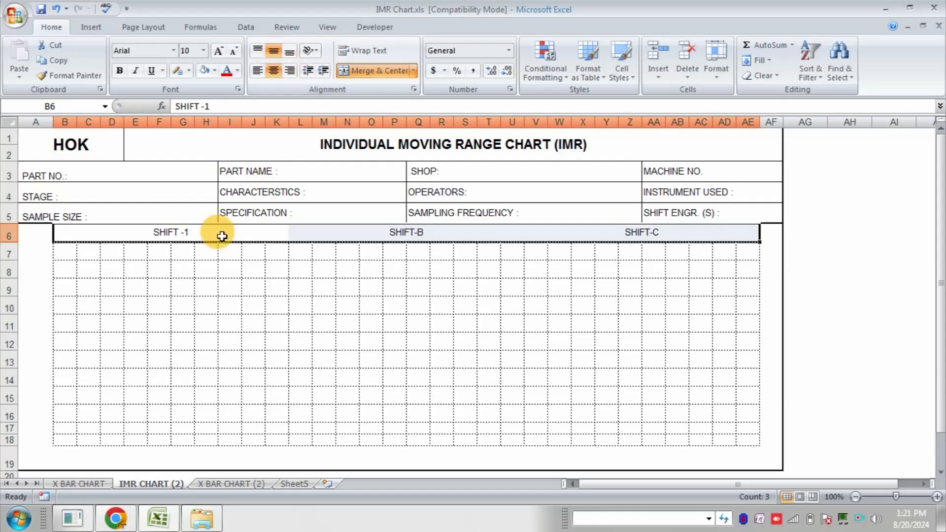
left_click(159, 290)
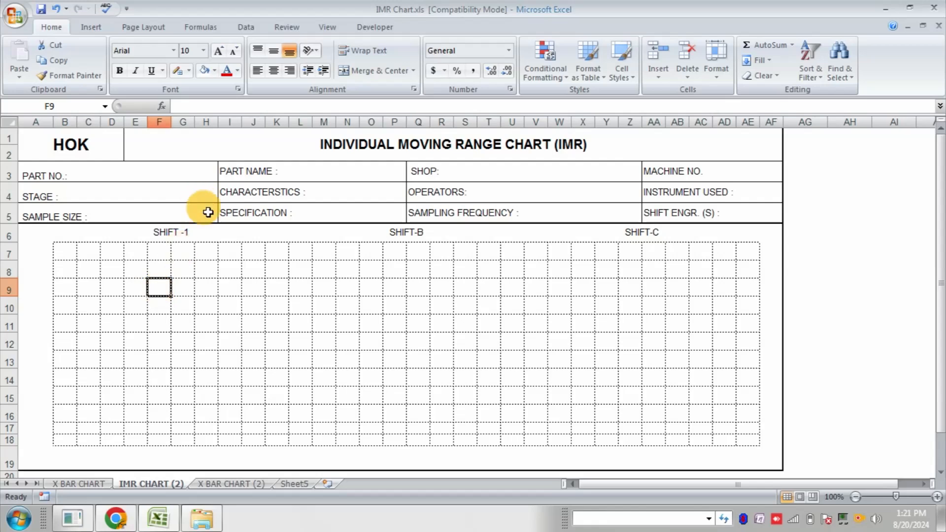
double_click(197, 232)
key("BackSpace")
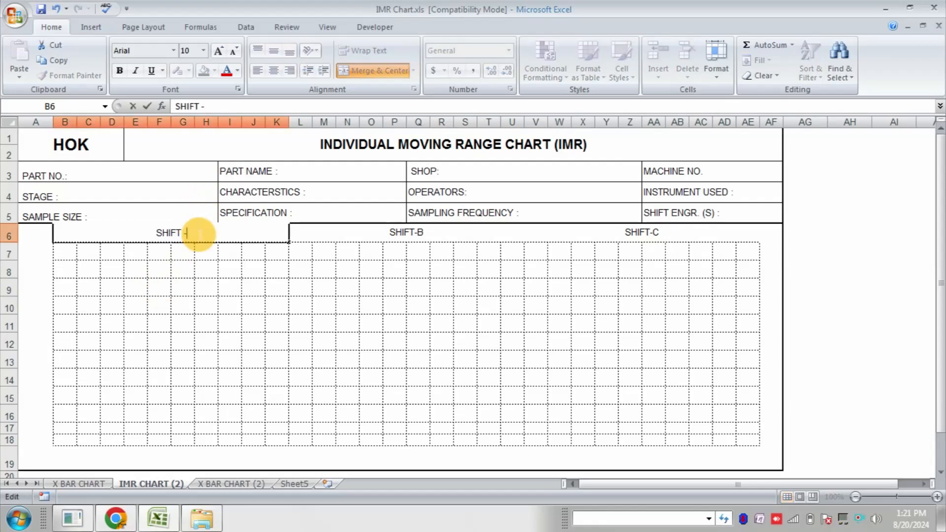
type("A")
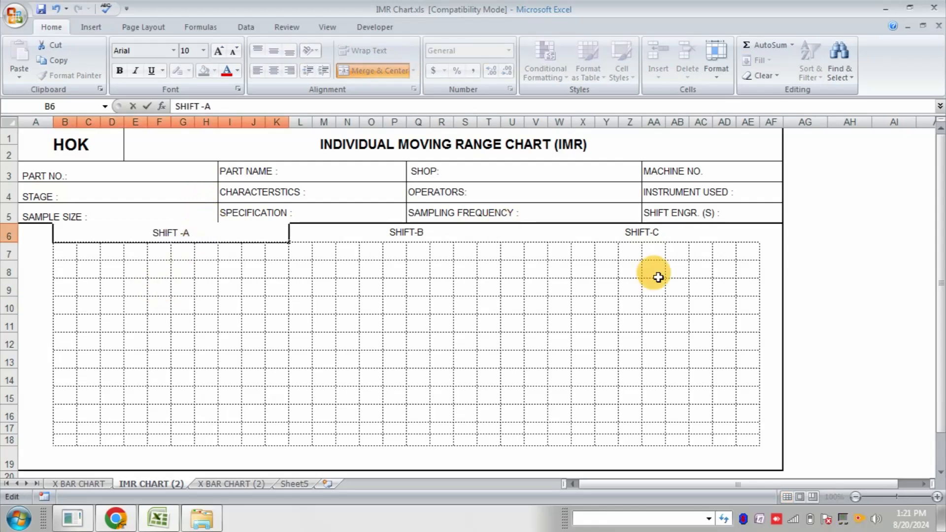
left_click(821, 270)
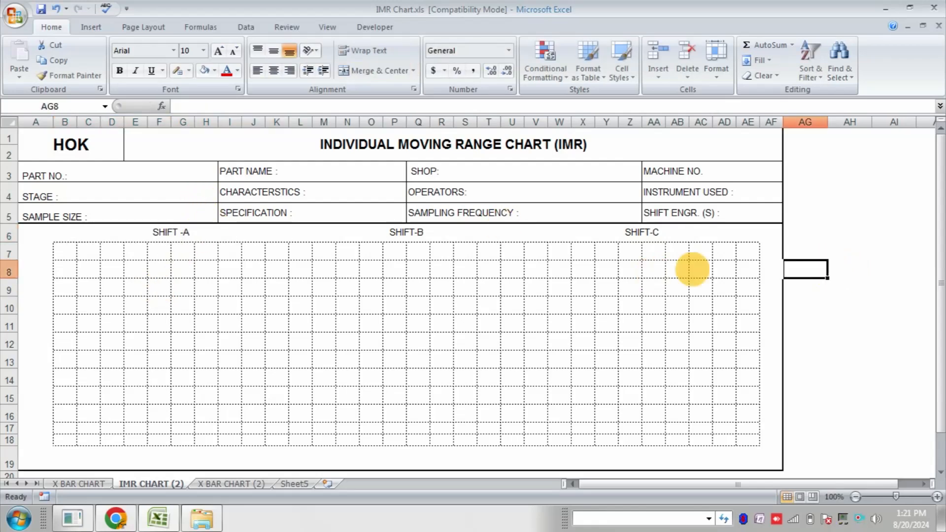
Add OD as the characteristic after the CHARACTERSTICS label in I4
left_click(53, 445)
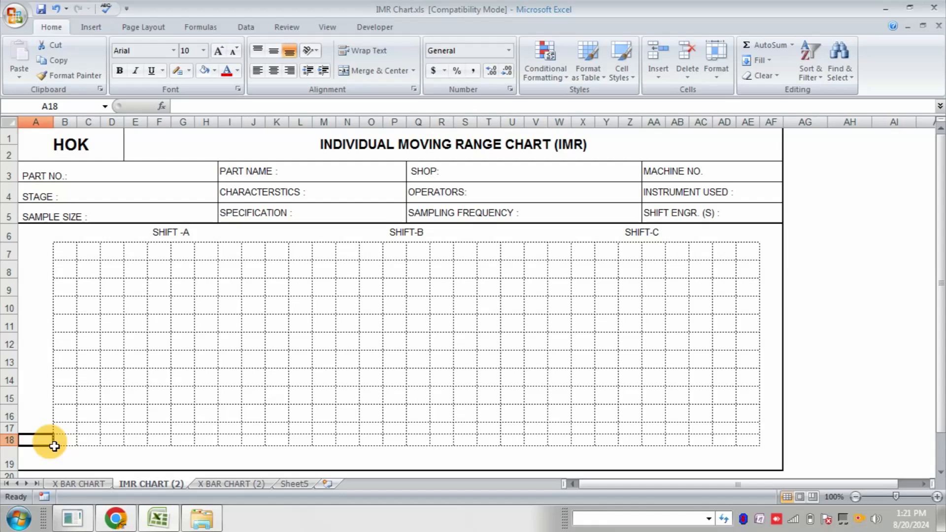
left_click(333, 197)
double_click(333, 197)
type("OD")
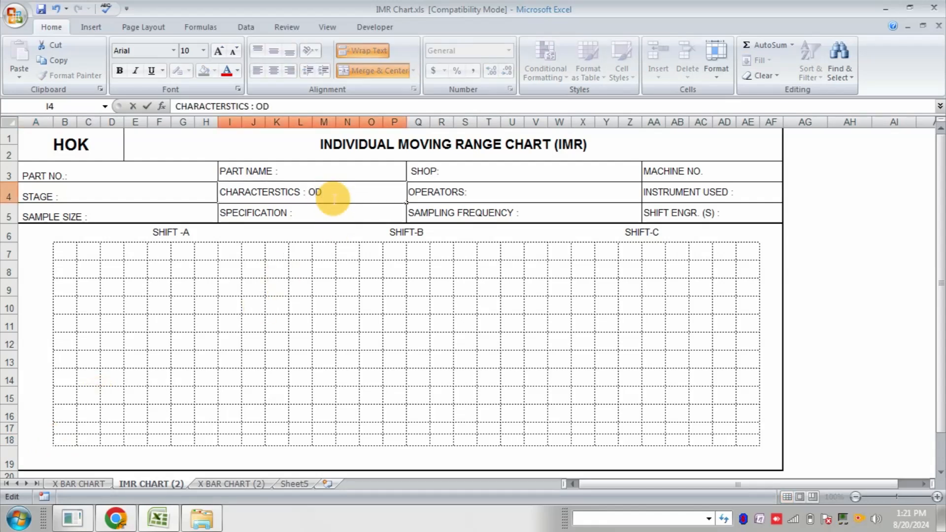
Complete the SPECIFICATION field in I5 with 8.5 ± 0.02MM, inserting the plus-minus sign as a symbol
left_click(313, 219)
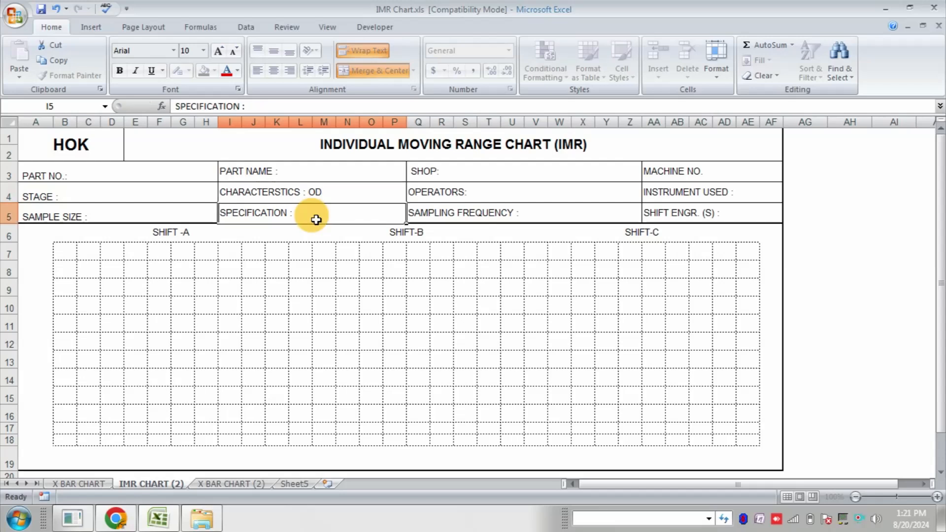
double_click(316, 219)
type("8")
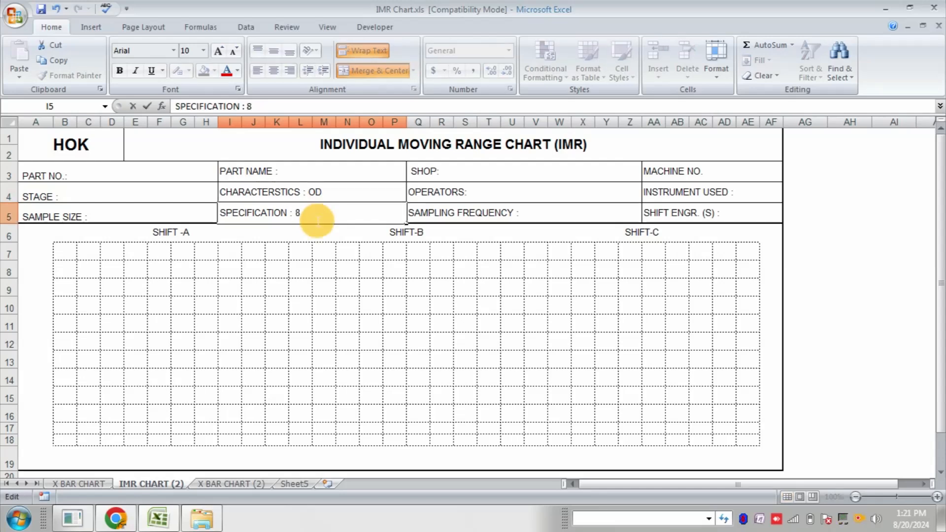
type(".5")
left_click(90, 27)
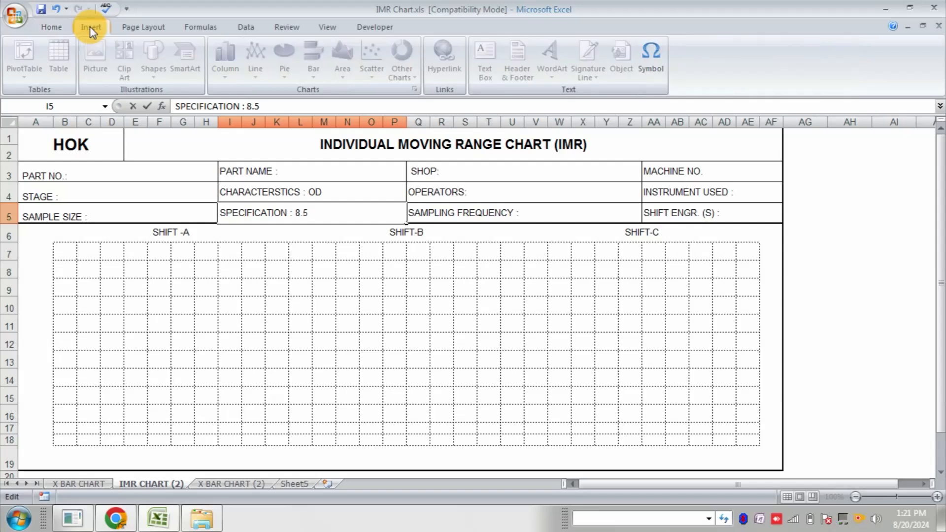
left_click(650, 54)
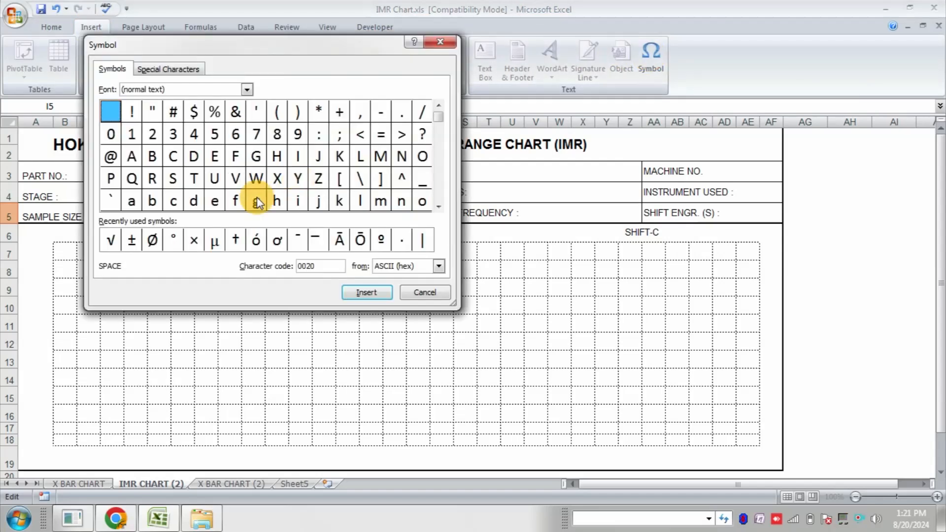
left_click(132, 241)
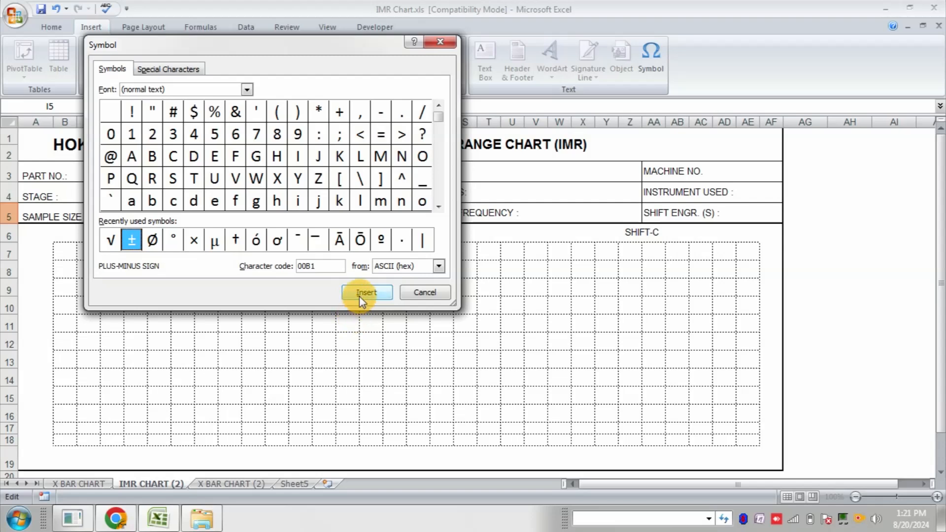
left_click(426, 295)
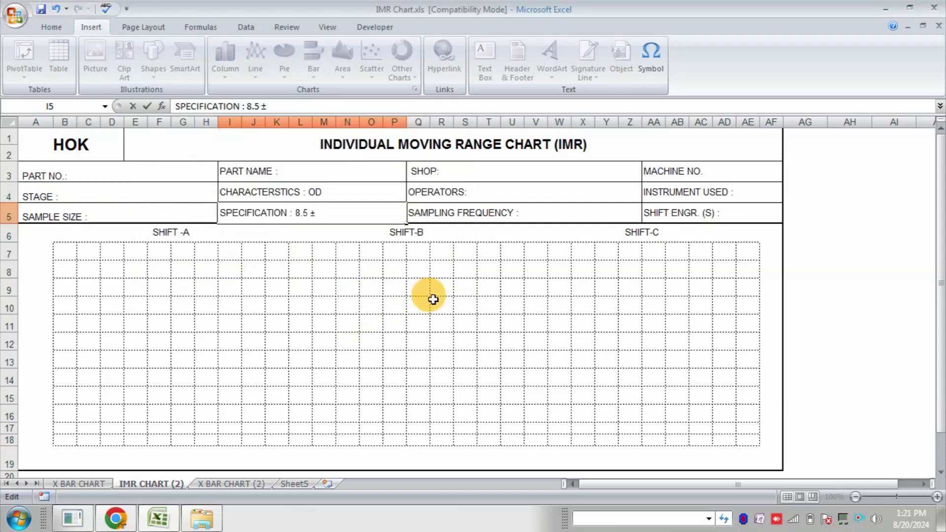
type("0.02MM")
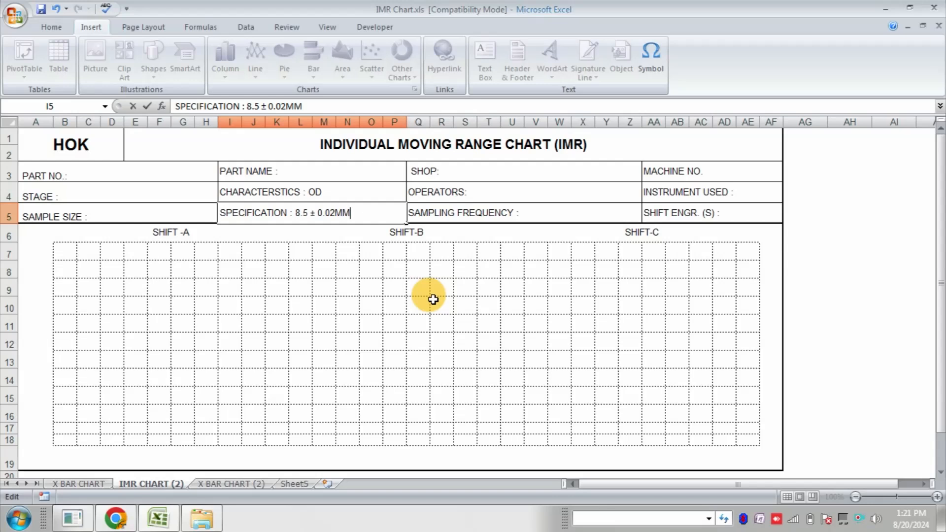
left_click(514, 305)
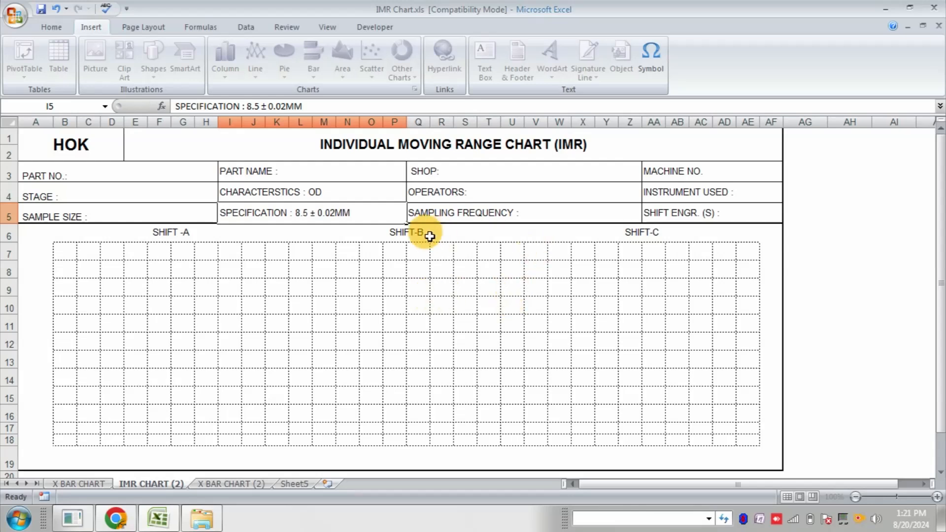
Complete the SAMPLE SIZE field in A5 with 5 and the SAMPLING FREQUENCY field in Q5 with SHIFT WISE
double_click(100, 218)
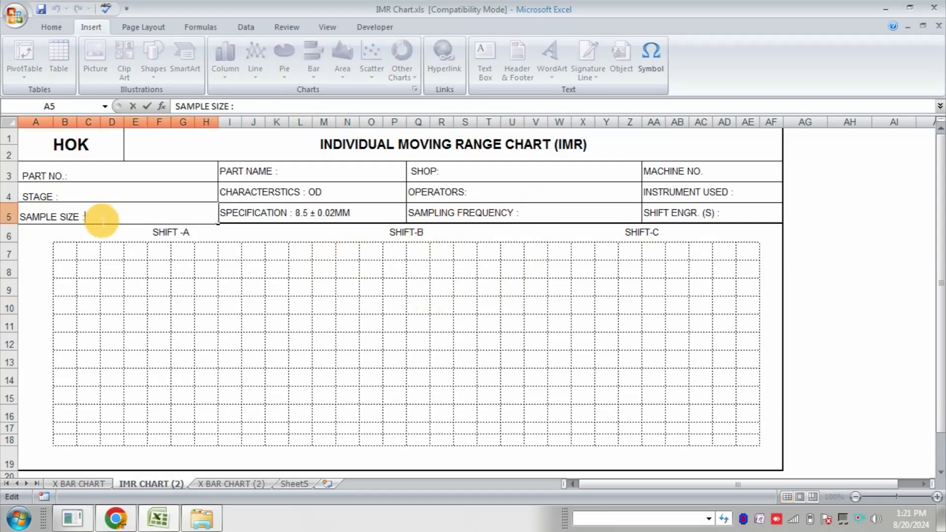
type("5")
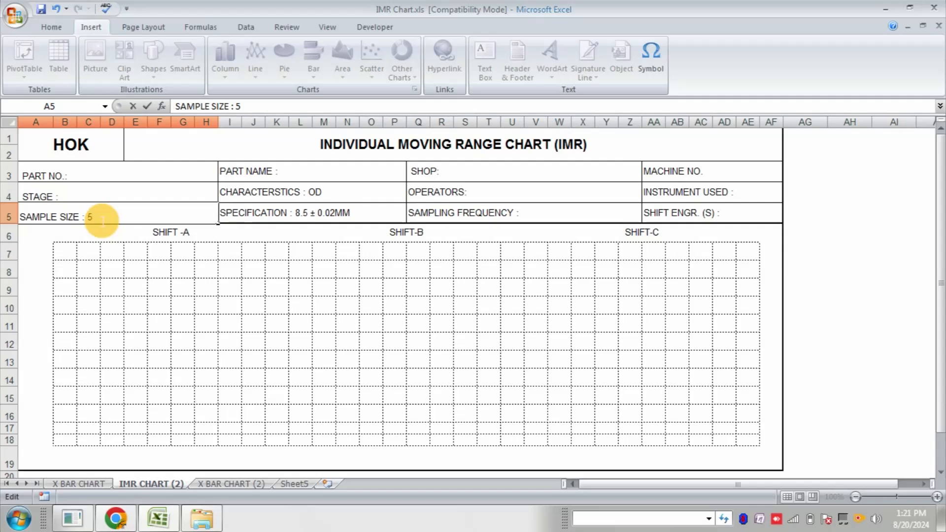
double_click(546, 218)
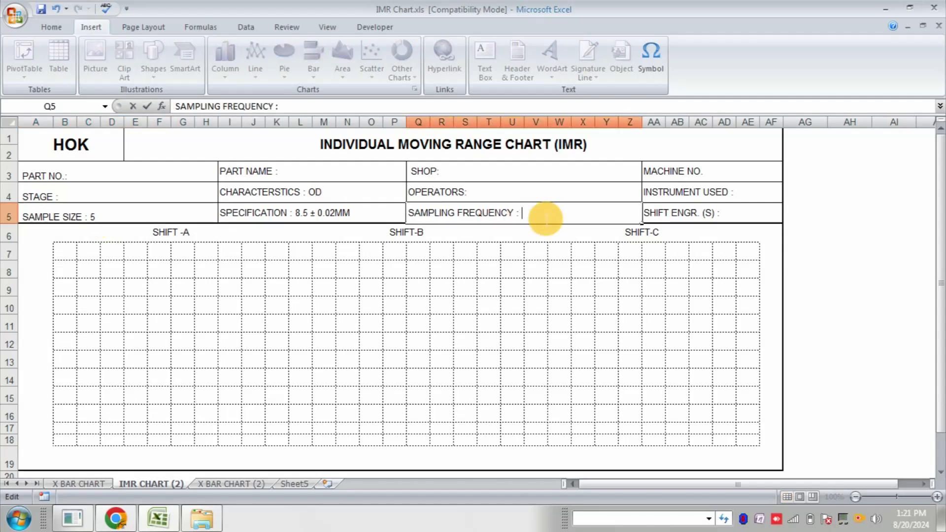
type("SHIFT")
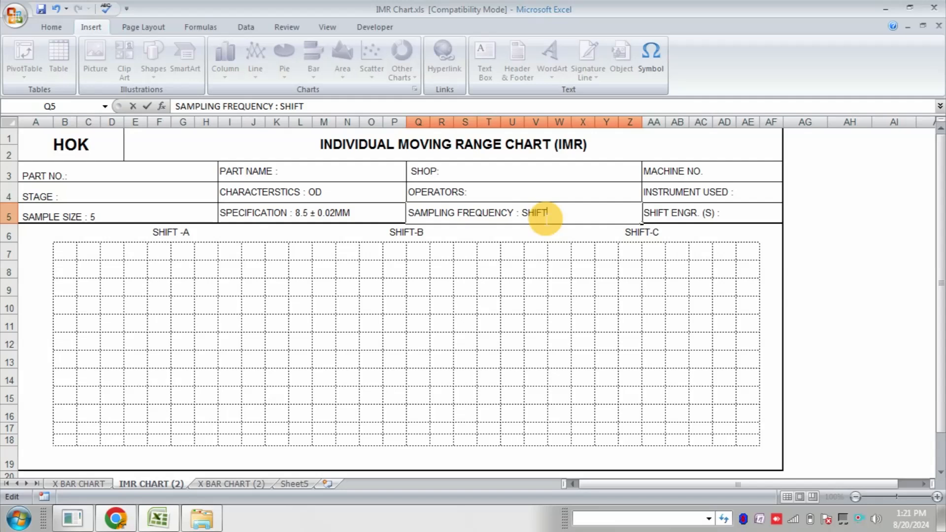
type(" WISE")
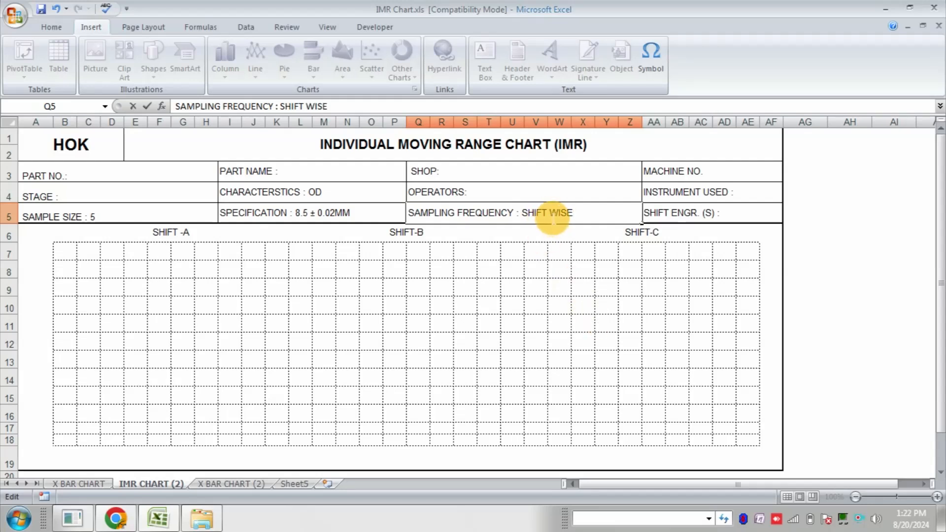
Complete the INSTRUMENT USED field in AA4 with V.C and add the engineer's name to the SHIFT ENGR. (S) field in AA5
left_click(736, 219)
double_click(749, 193)
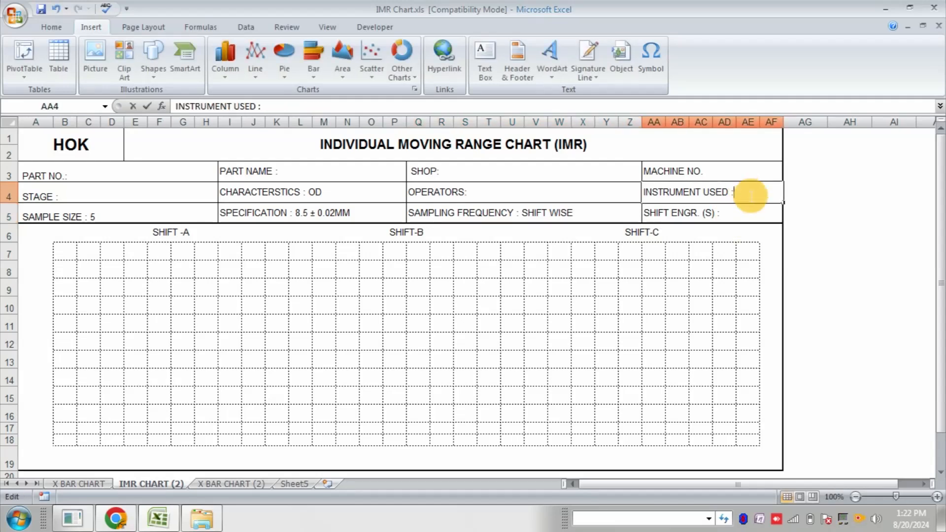
type("V.C")
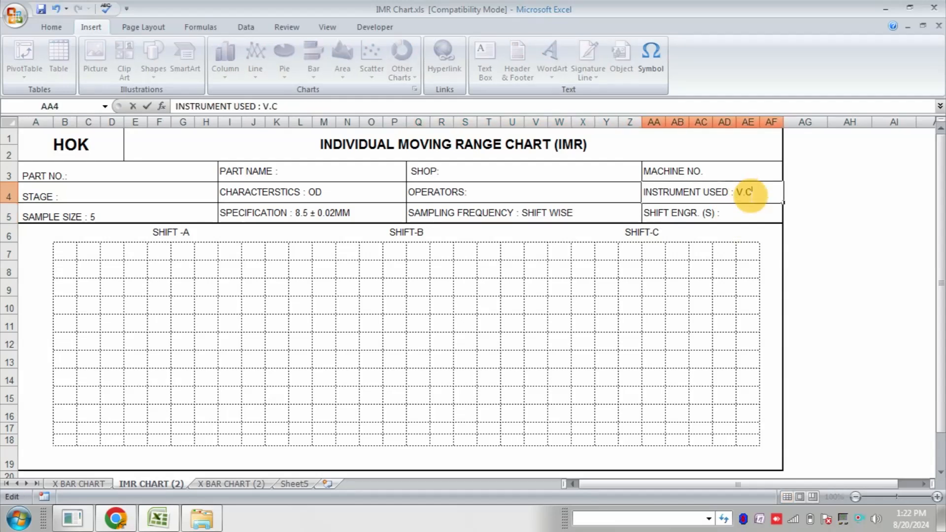
left_click(754, 216)
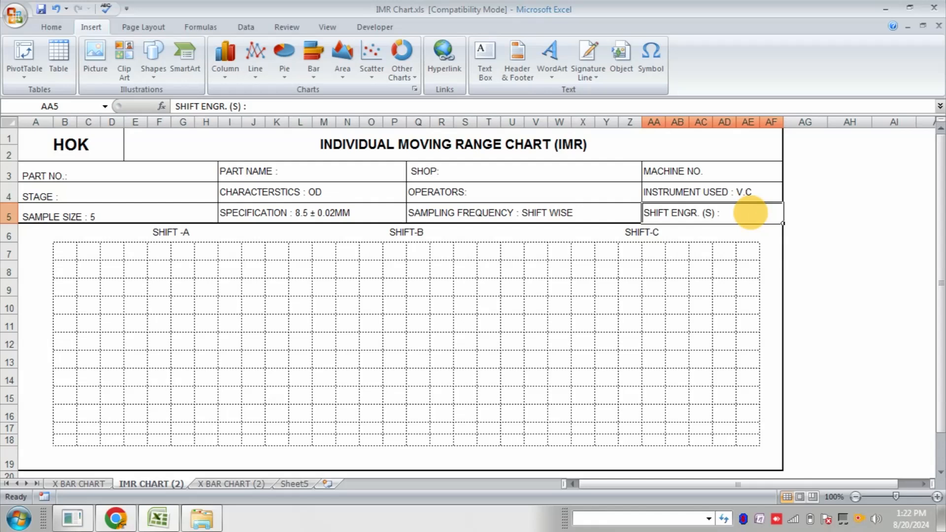
double_click(756, 217)
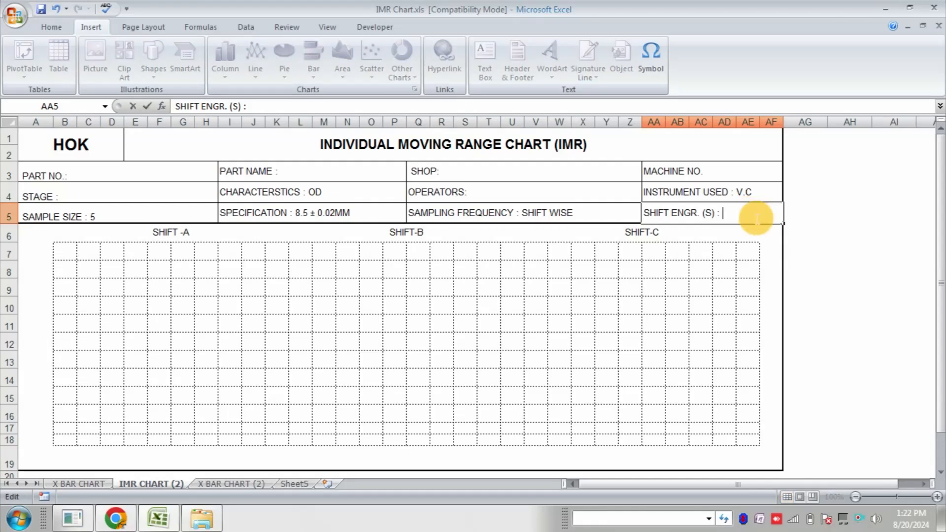
type("MANOJ")
left_click(625, 369)
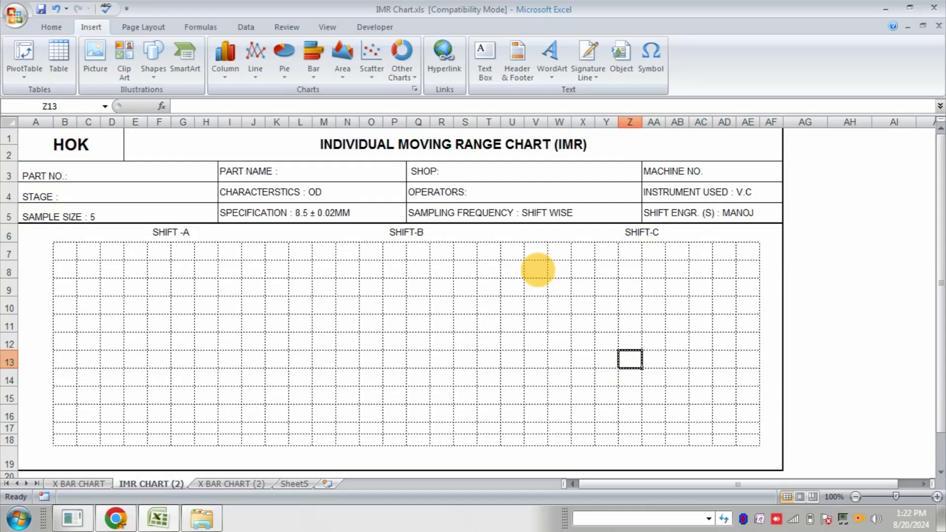
Complete the SHOP field in Q3 with PRESS SHOP and add the operator's name to the OPERATORS field in Q4
left_click(462, 173)
double_click(462, 173)
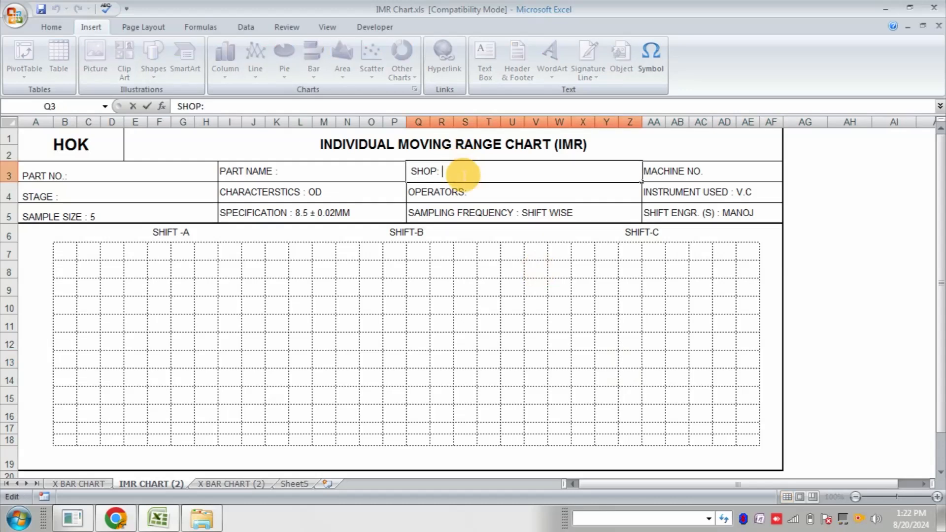
type("PRESS H")
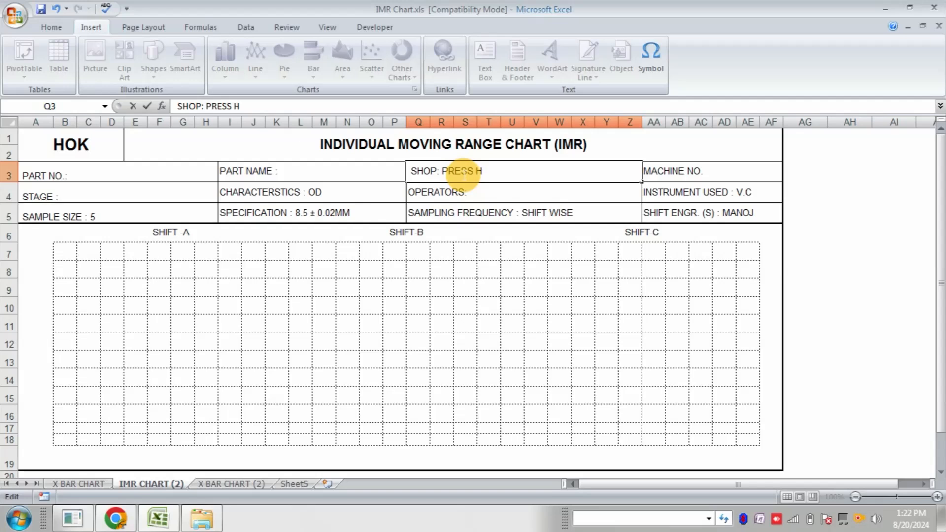
key("BackSpace")
type("SHOP")
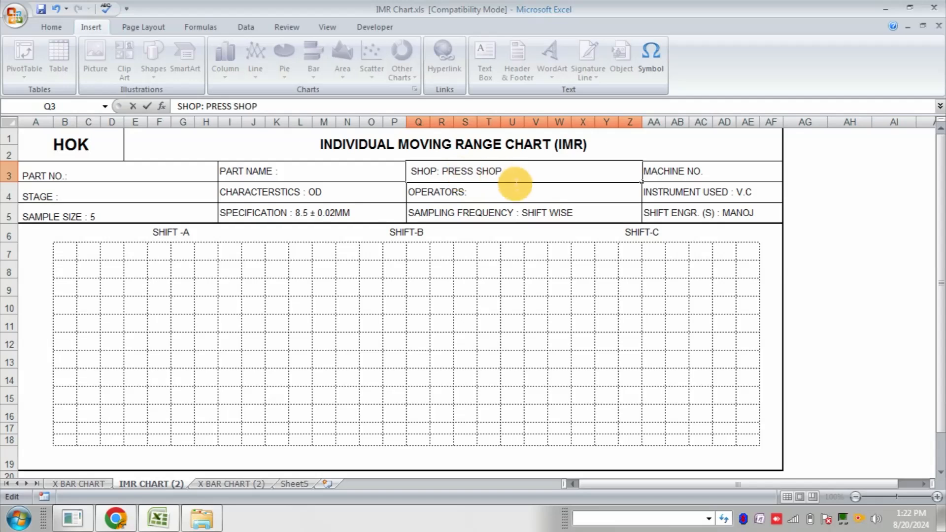
double_click(498, 194)
type("R")
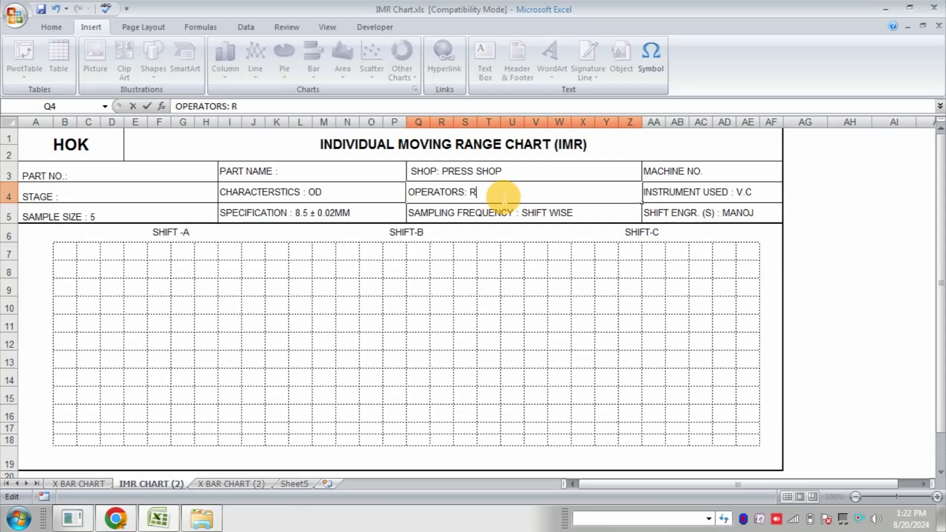
type("AMESH")
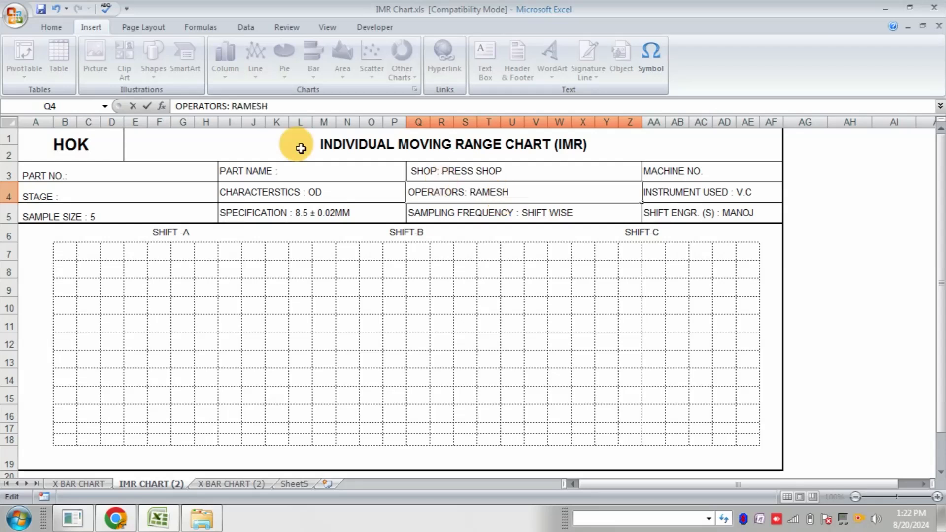
Complete the PART NAME field in I3 with SHAFT and the PART NO. field in A3 with XXX
double_click(298, 173)
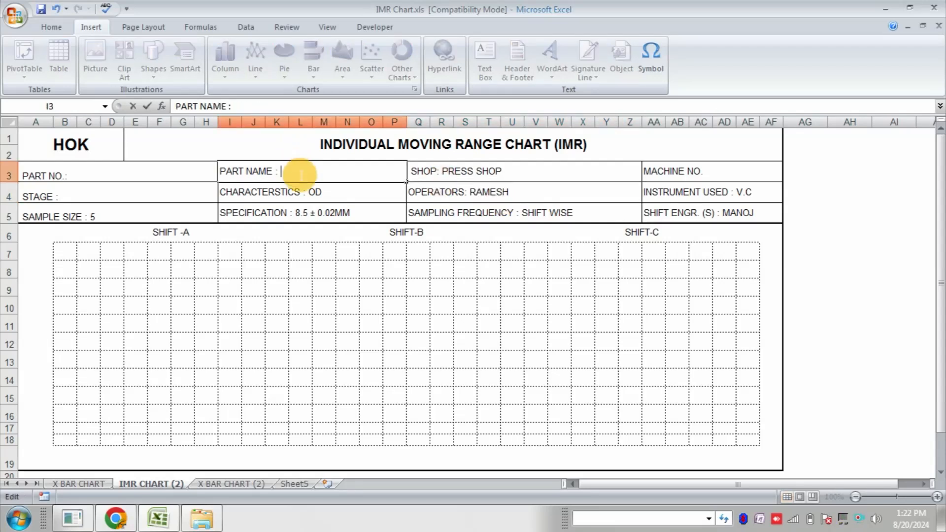
type("SHAFT")
double_click(122, 181)
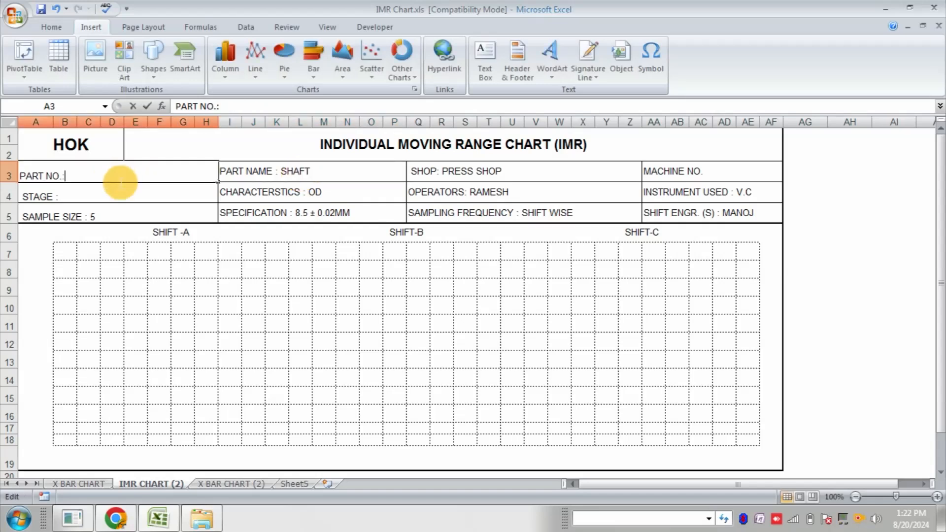
type("XXX")
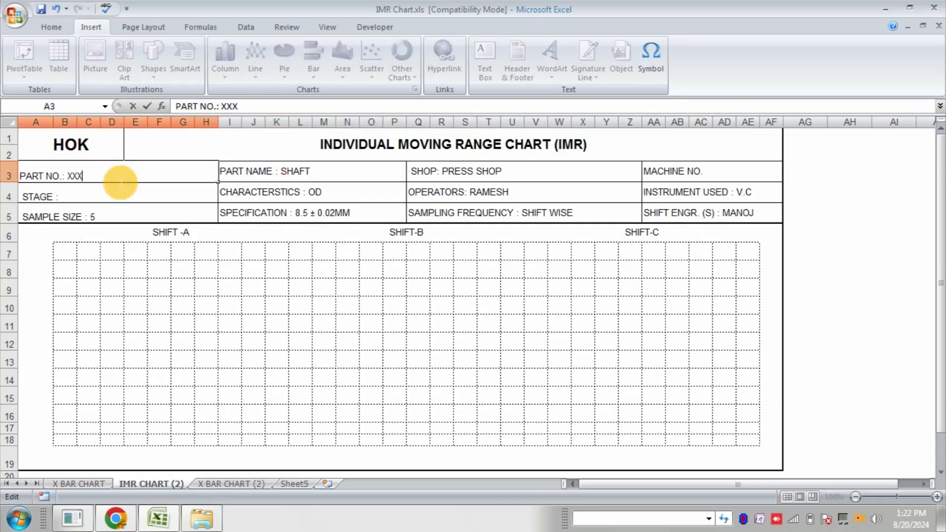
Complete the STAGE field in A4 with O BENDING
double_click(96, 197)
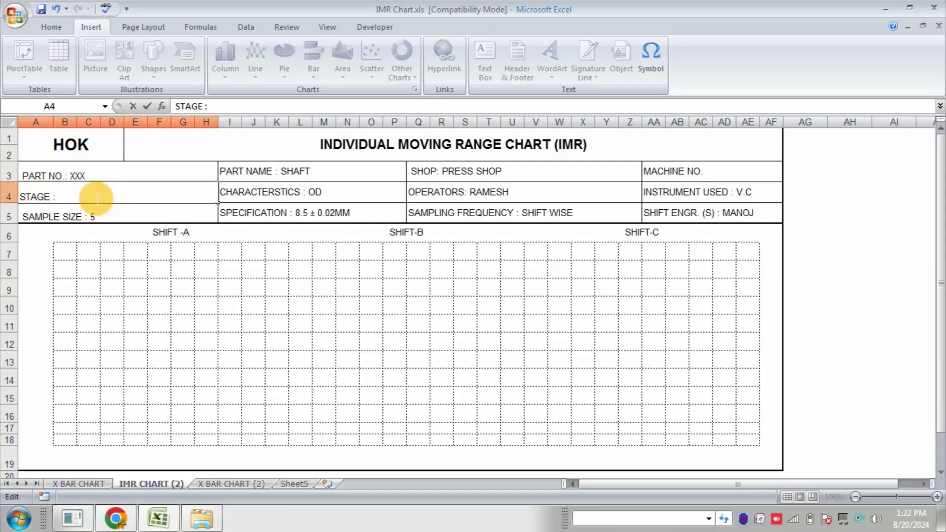
type("BENDING")
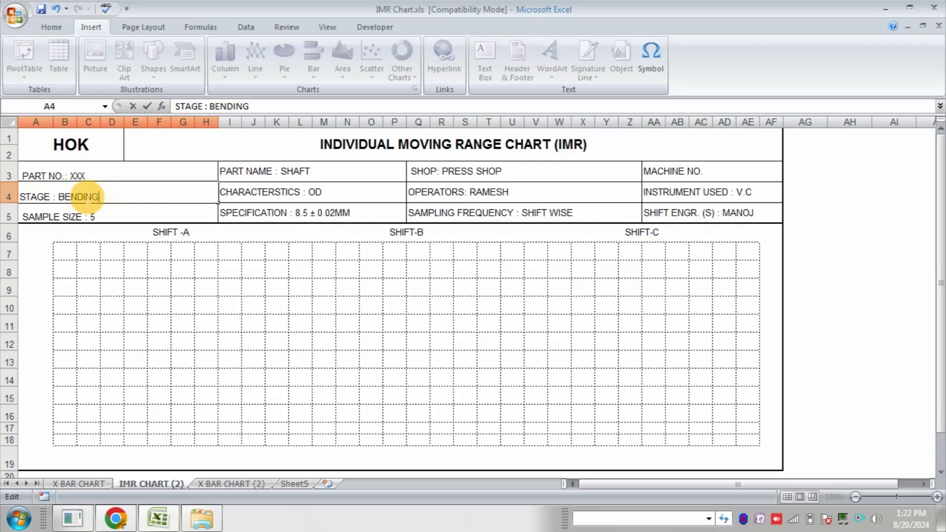
left_click(60, 197)
type("O")
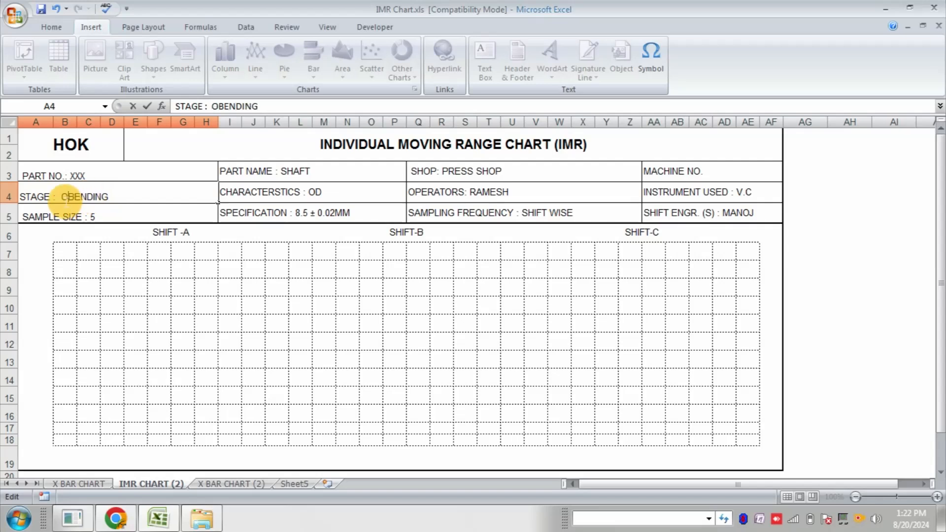
left_click(305, 294)
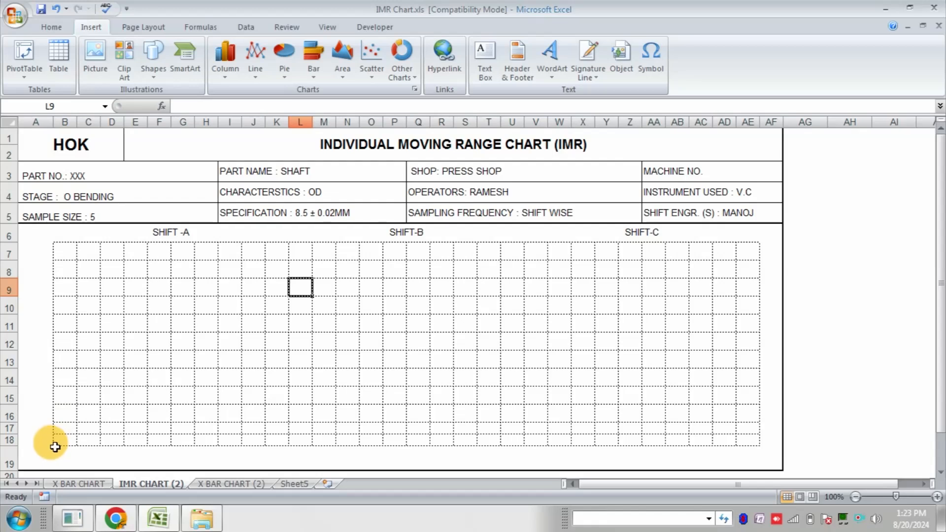
Using the column A scale on the X BAR CHART sheet as reference, enter 8.46 in A18 and 8.47 in A17 of IMR CHART (2)
left_click(53, 444)
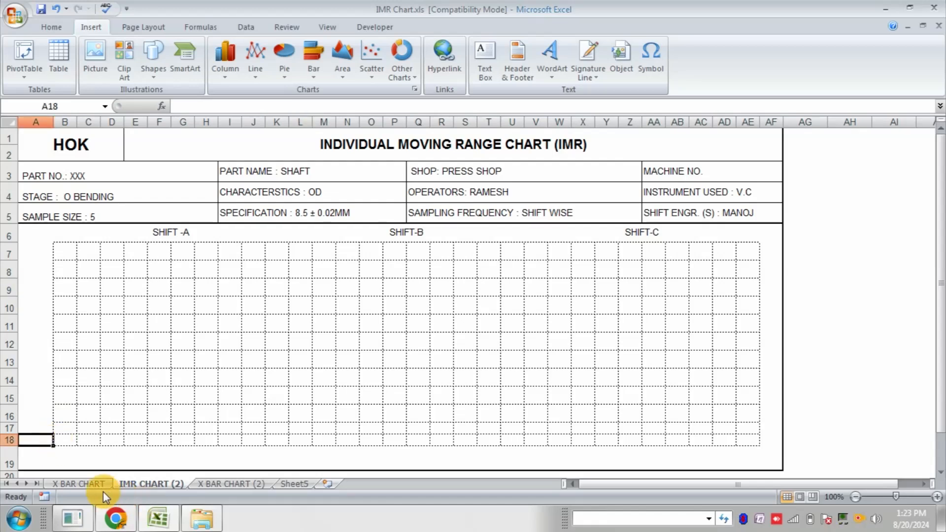
left_click(91, 483)
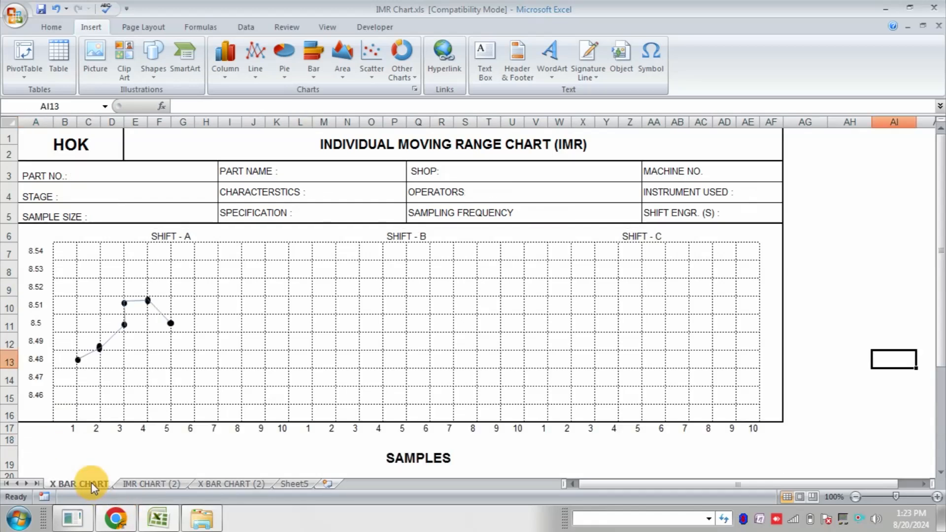
left_click(44, 404)
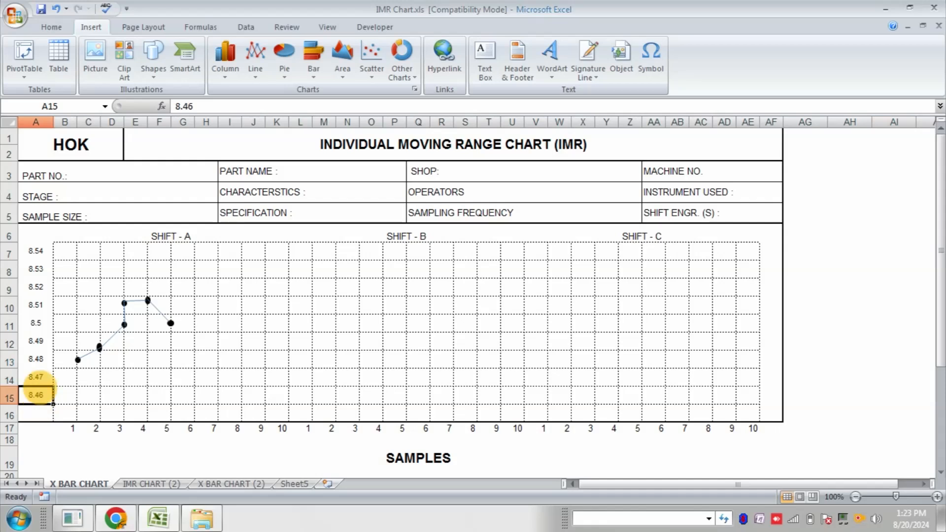
left_click(43, 381)
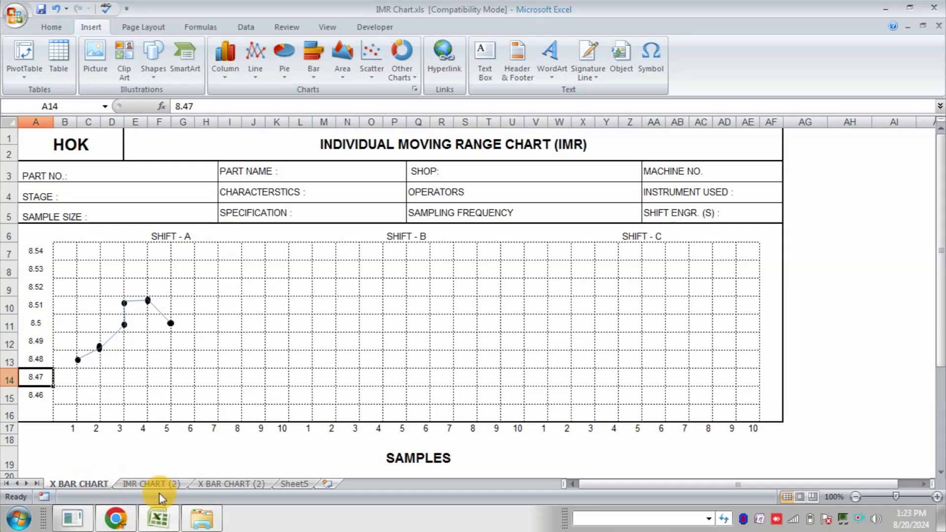
left_click(146, 482)
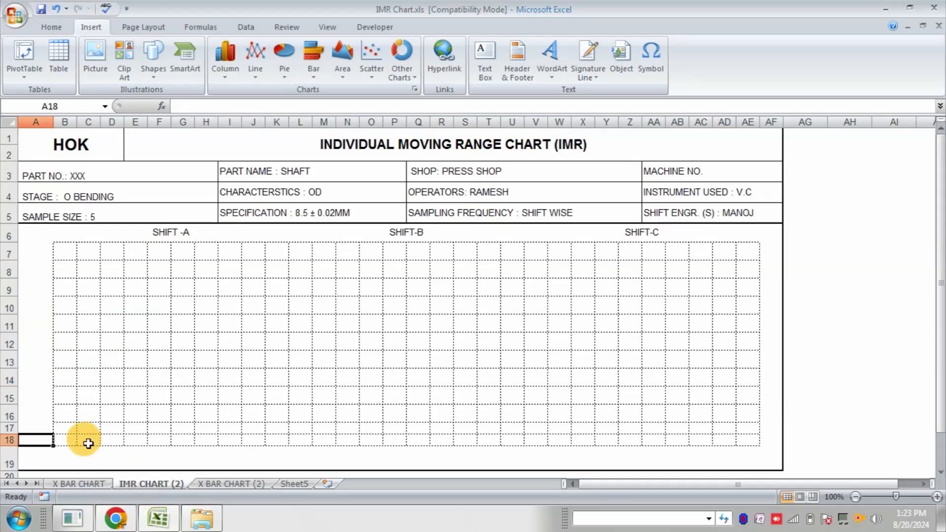
type("8")
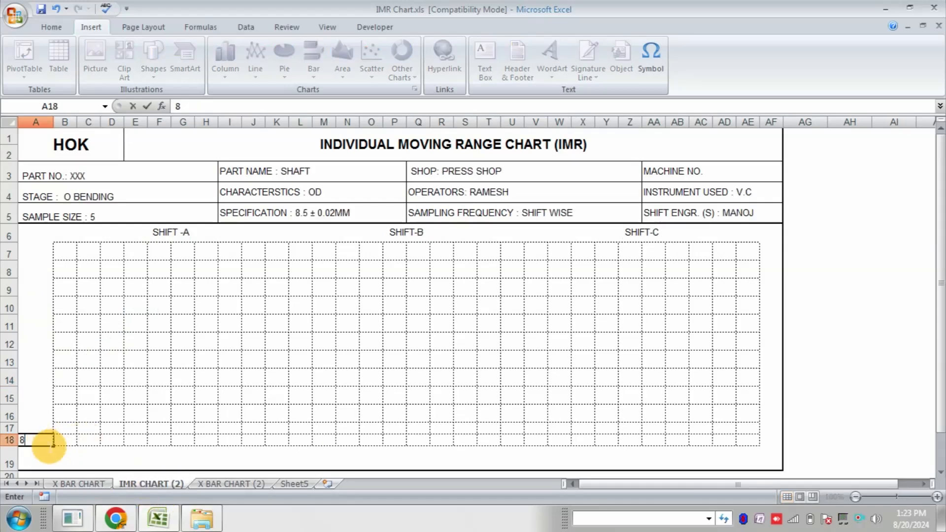
type(".46")
key("Up")
type("8")
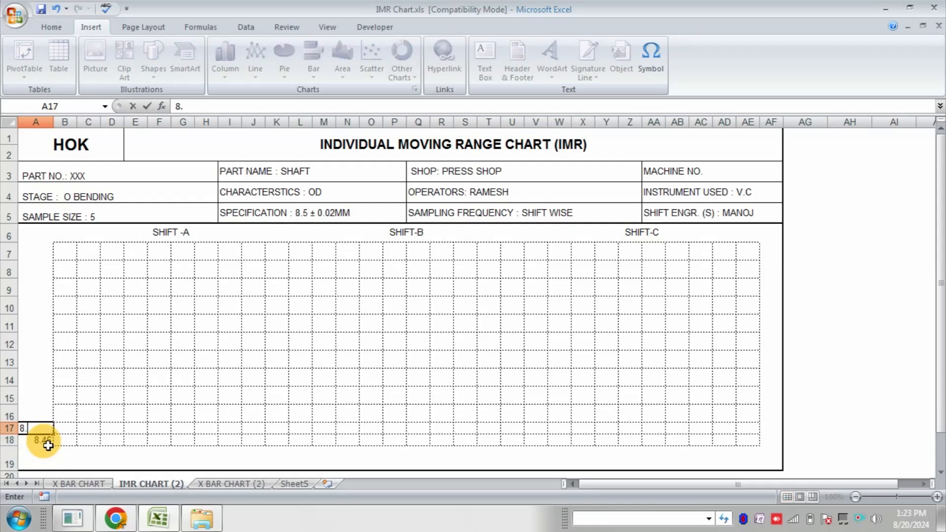
type(".47")
key("Up")
Continue the column A scale upward with 8.48 in A16, 8.49 in A15 and 8.50 in A14
type("8")
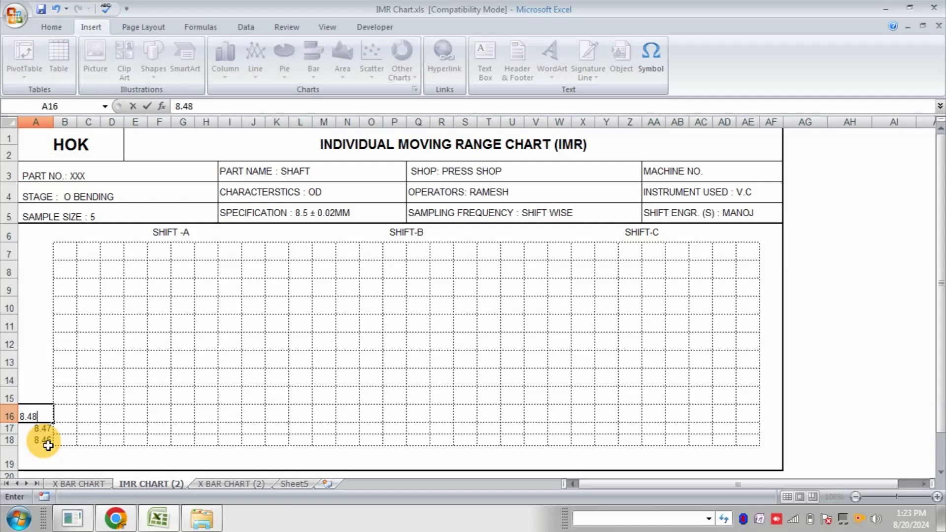
type(".48")
key("Up")
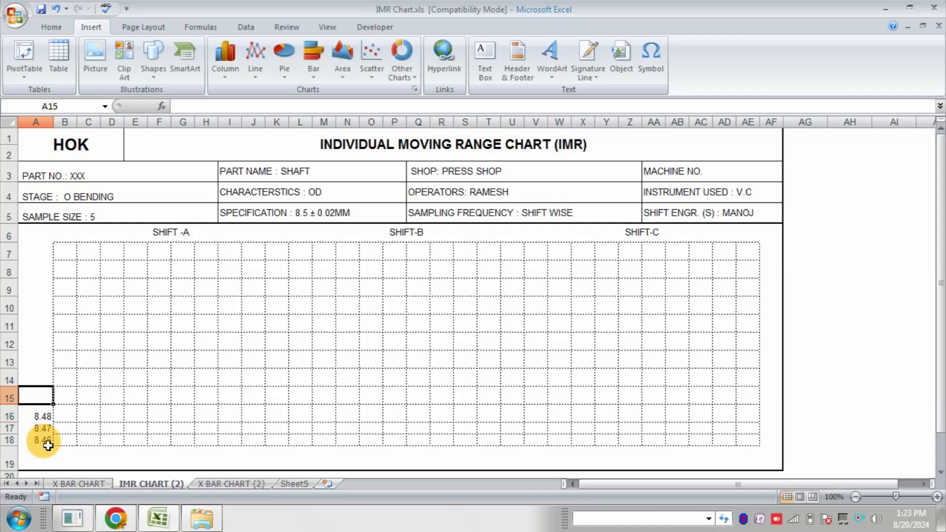
type("8.49")
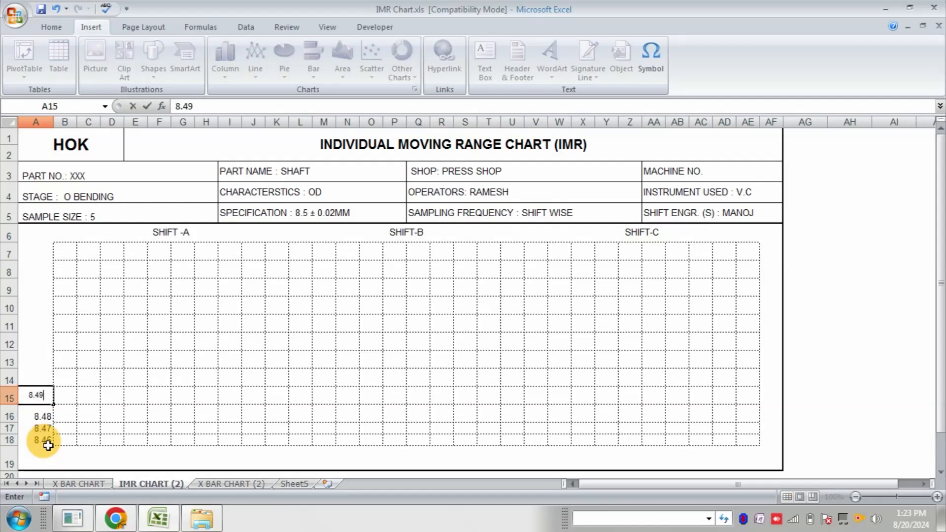
key("Up")
type("8")
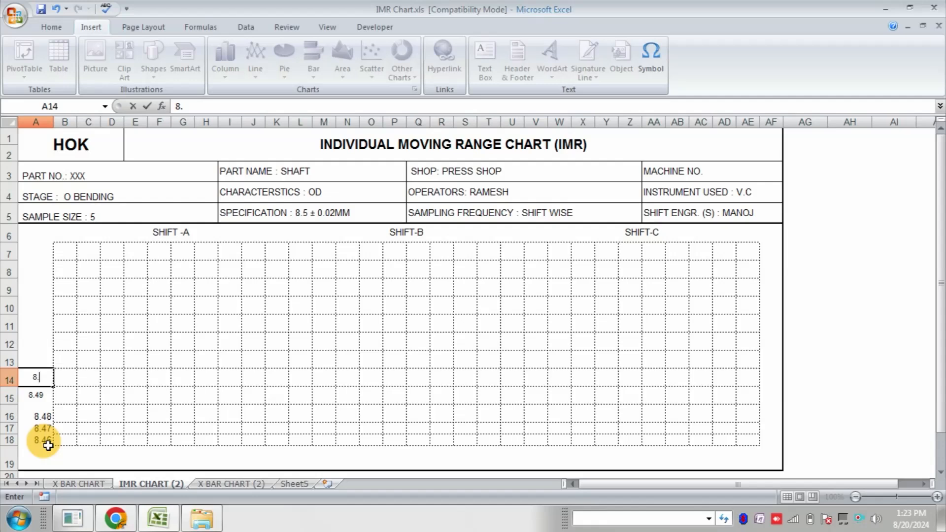
type(".50")
key("Up")
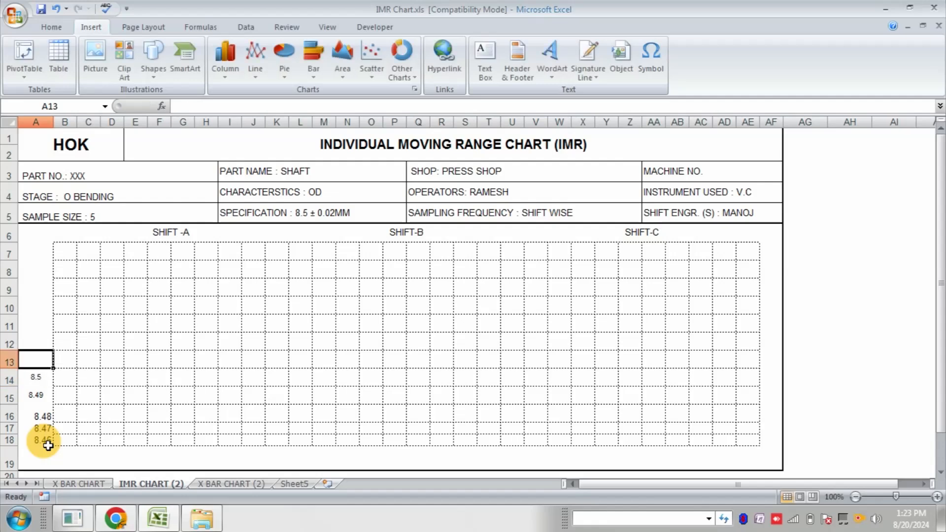
Extend the column A scale with 8.51 in A13, 8.52 in A12, 8.52 in A11 and 8.53 in A10
type("8.51")
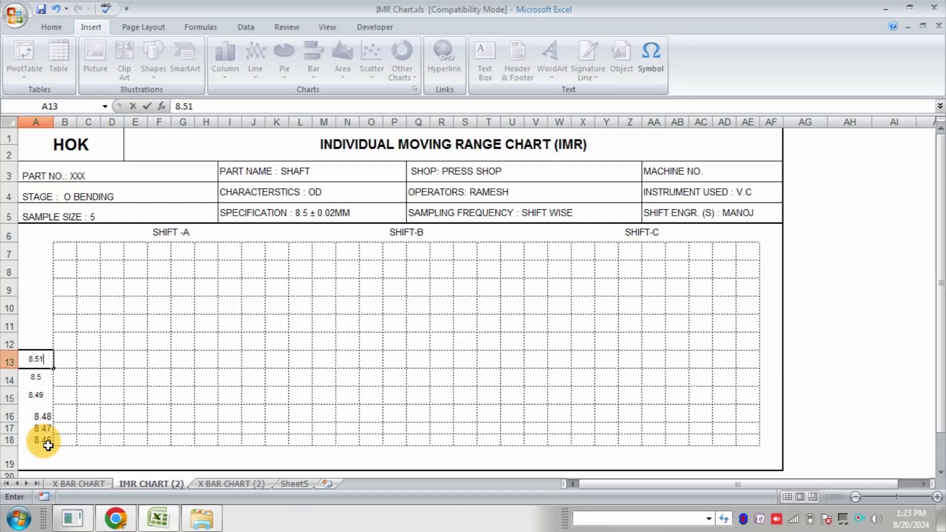
key("Up")
type("8.")
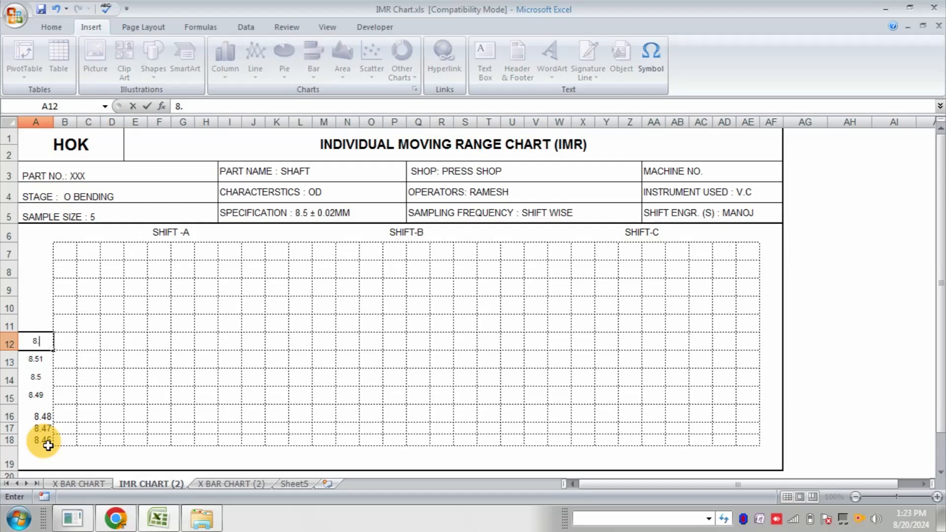
type("52")
key("Up")
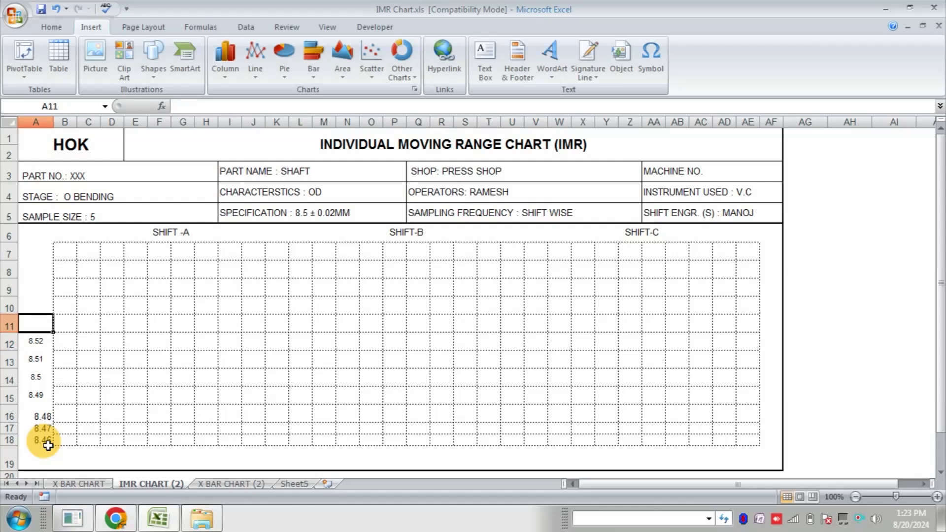
type("8.52")
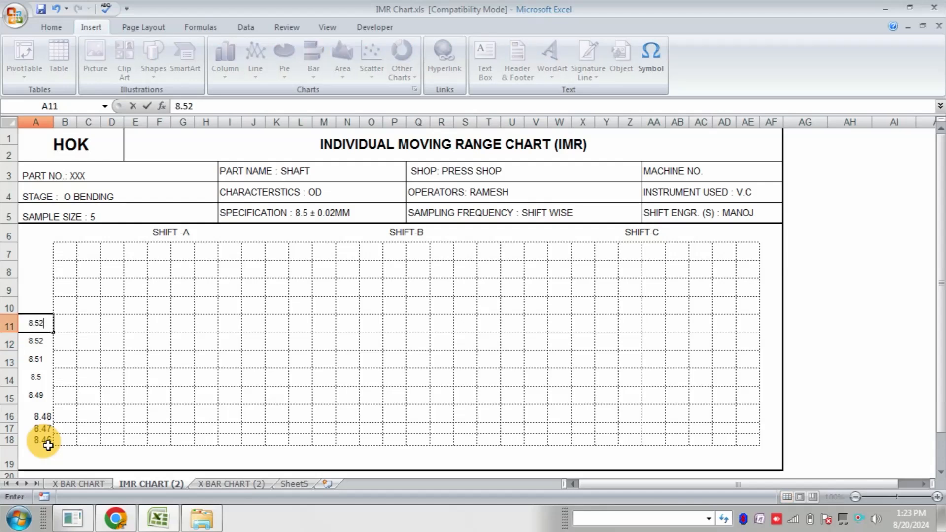
key("Up")
type("8")
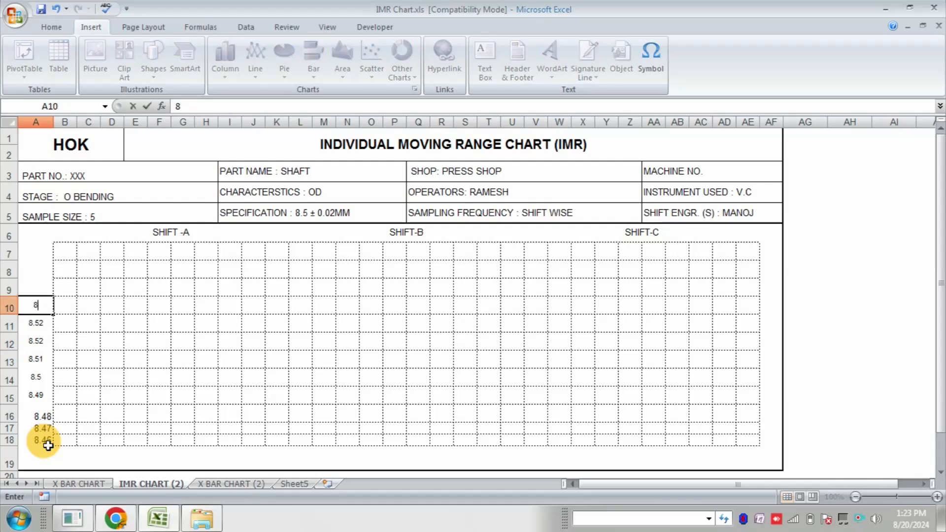
type(".53")
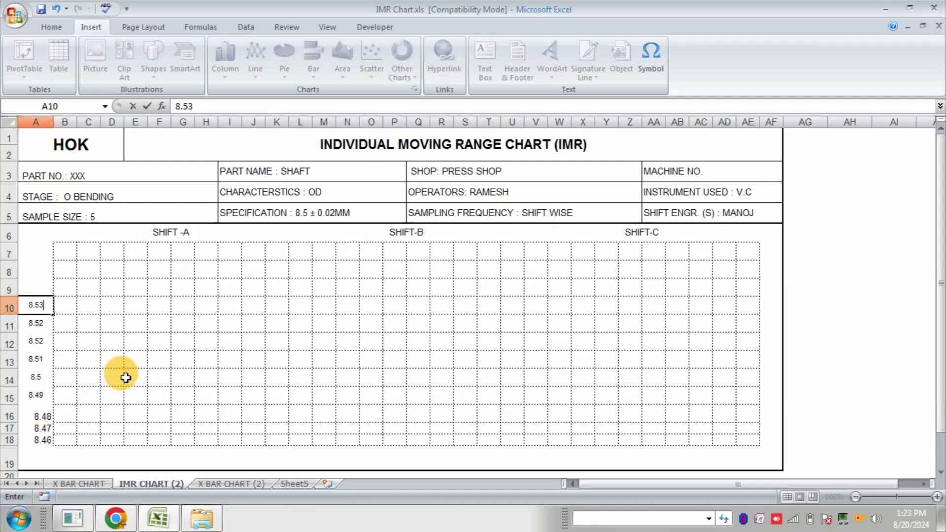
left_click(845, 325)
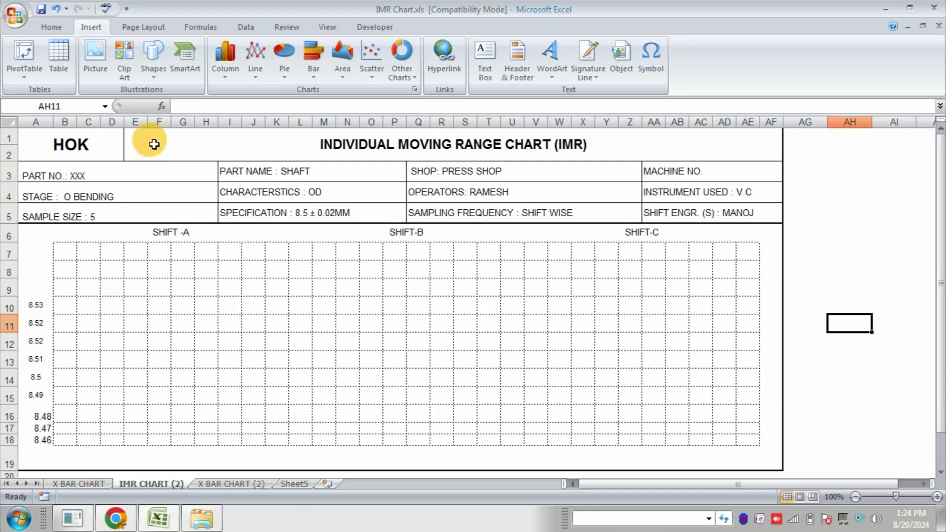
Draw a thin black line about 10.59" long across the grid between rows 11 and 12, and copy it to the lower part of row 16
left_click(152, 70)
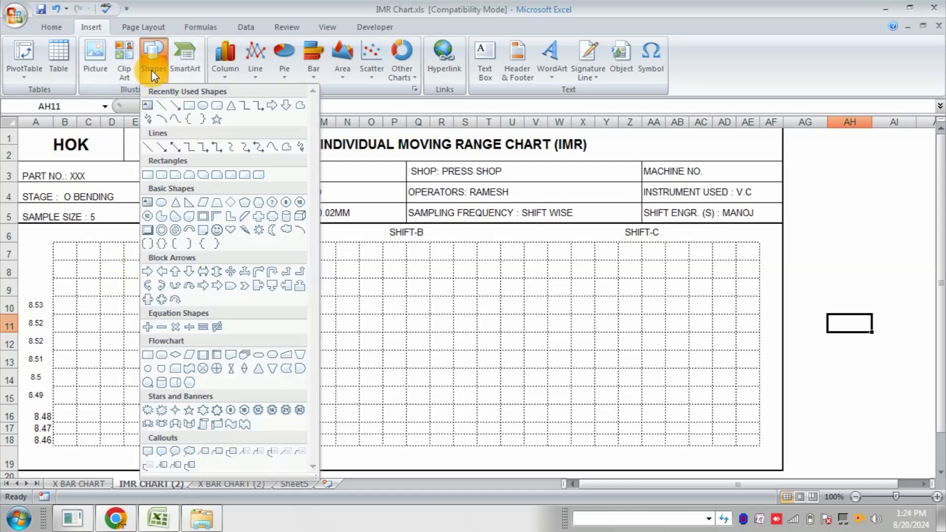
left_click(162, 106)
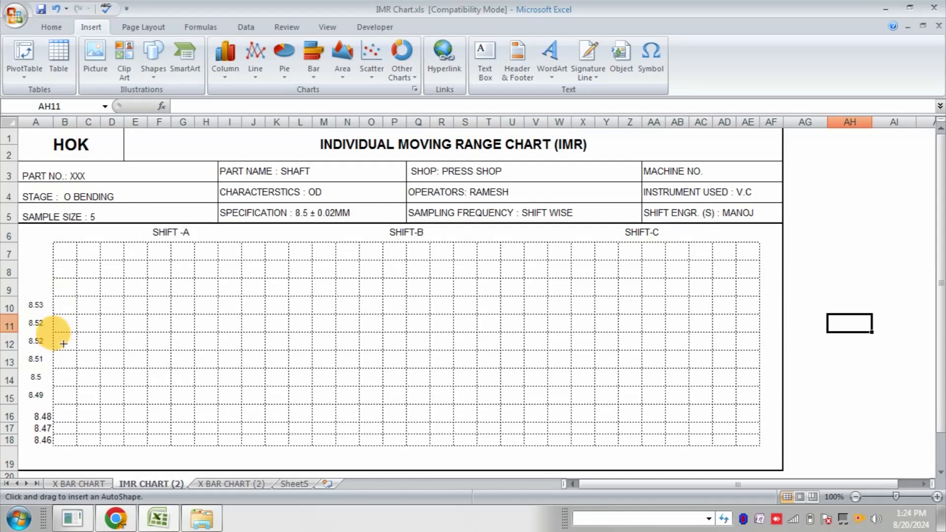
mouse_move(53, 333)
left_mouse_down()
mouse_move(422, 342)
mouse_move(642, 320)
mouse_move(757, 332)
left_mouse_up()
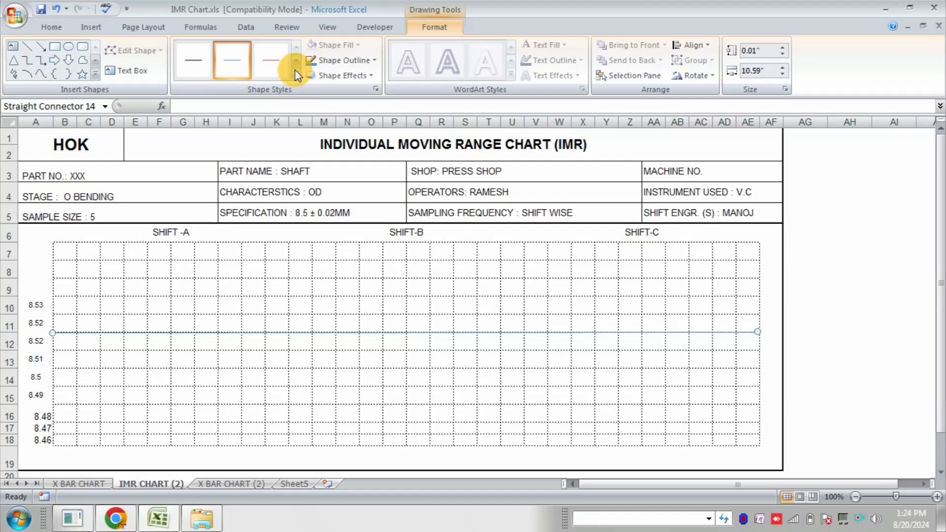
left_click(296, 75)
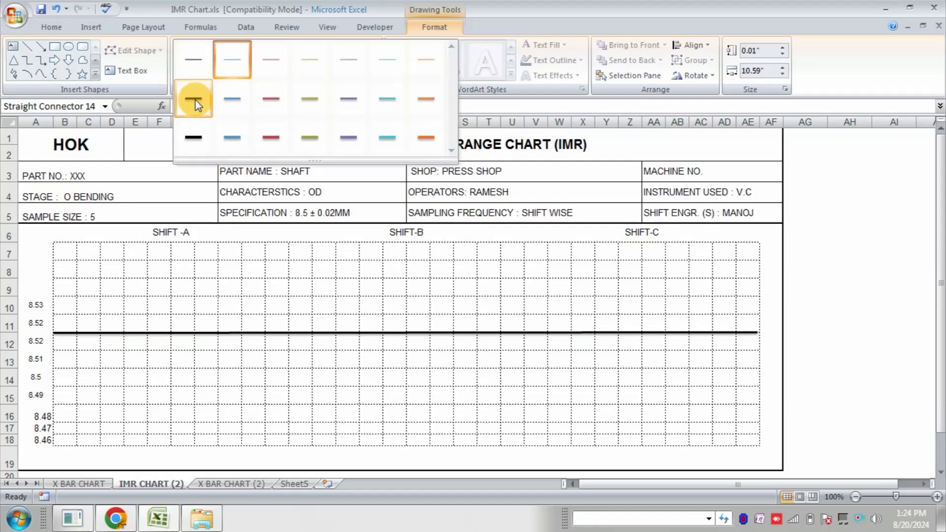
left_click(194, 60)
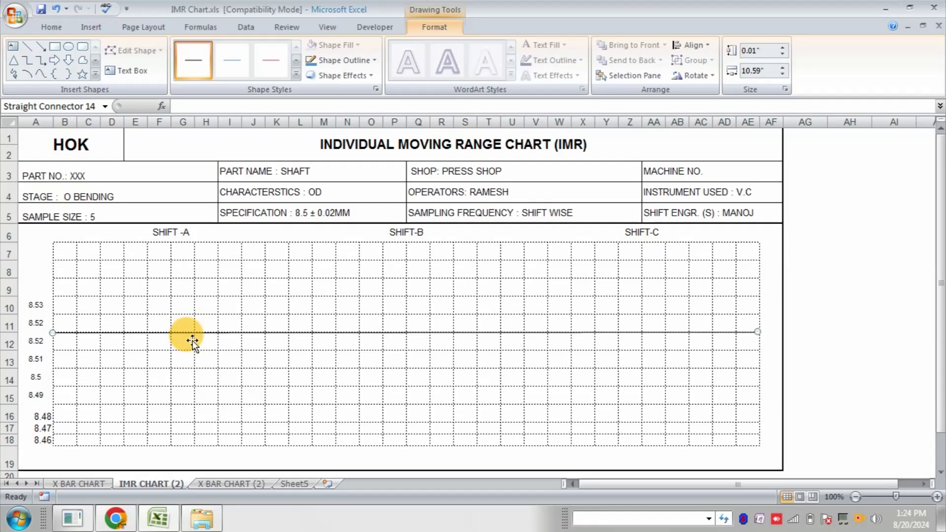
left_click_drag(192, 340, 194, 428)
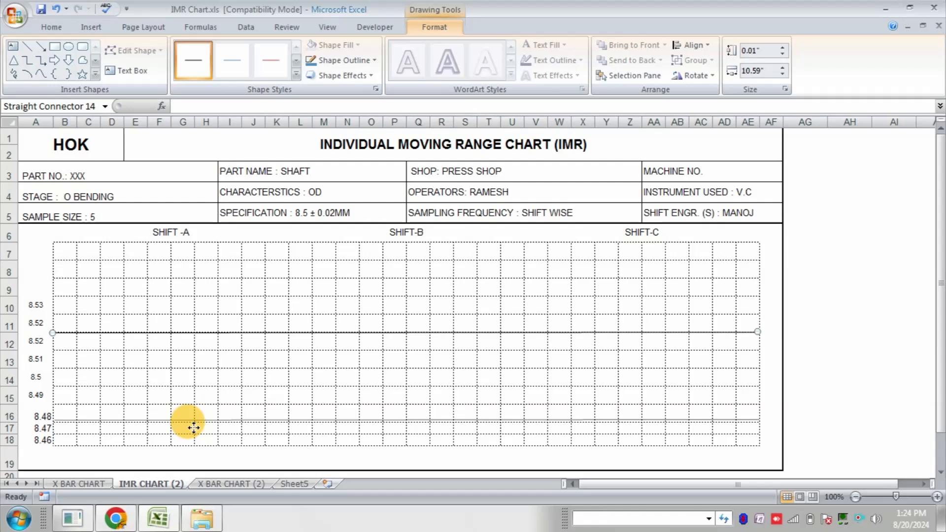
left_click_drag(193, 427, 193, 427)
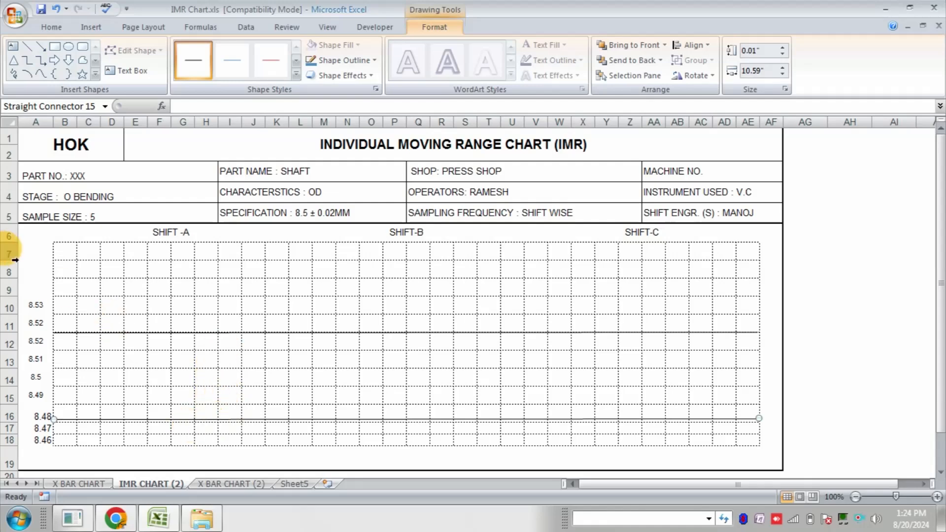
Slightly increase the height of rows 7 to 18 together so they are all equal
left_click_drag(16, 260, 43, 437)
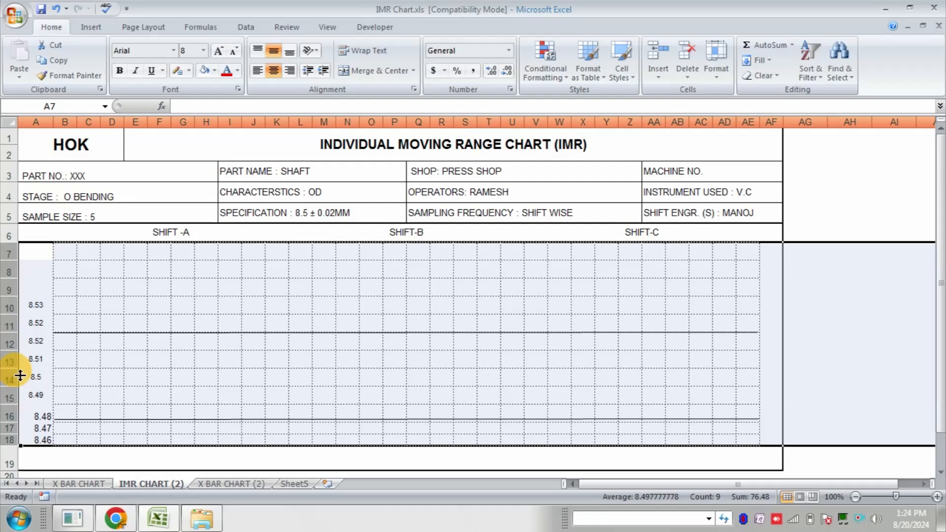
left_click_drag(17, 262, 16, 269)
left_click(276, 393)
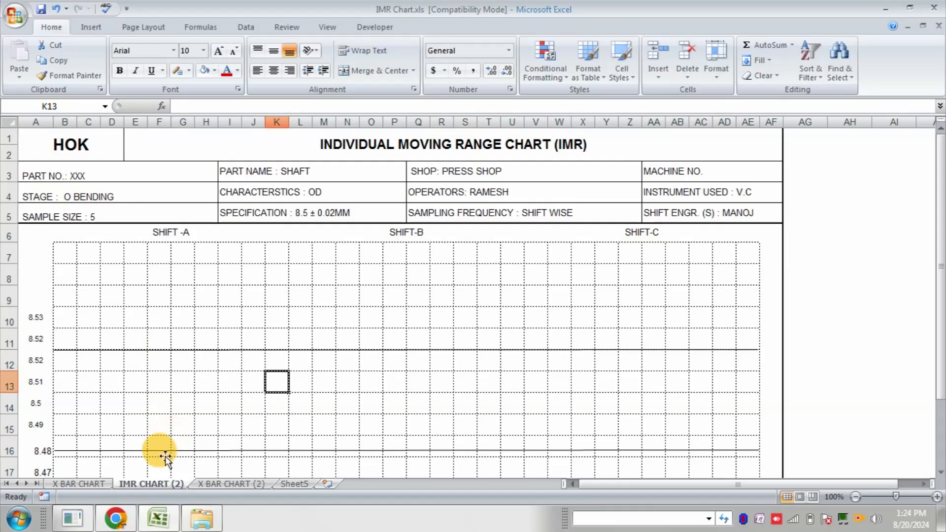
Move the lower black line down onto the grid line between rows 16 and 17
left_click_drag(165, 457, 166, 461)
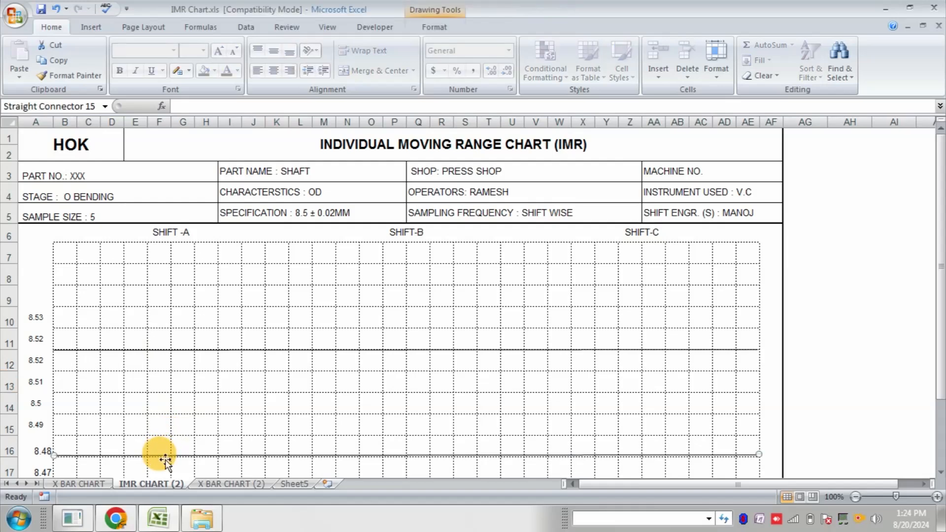
left_click(797, 383)
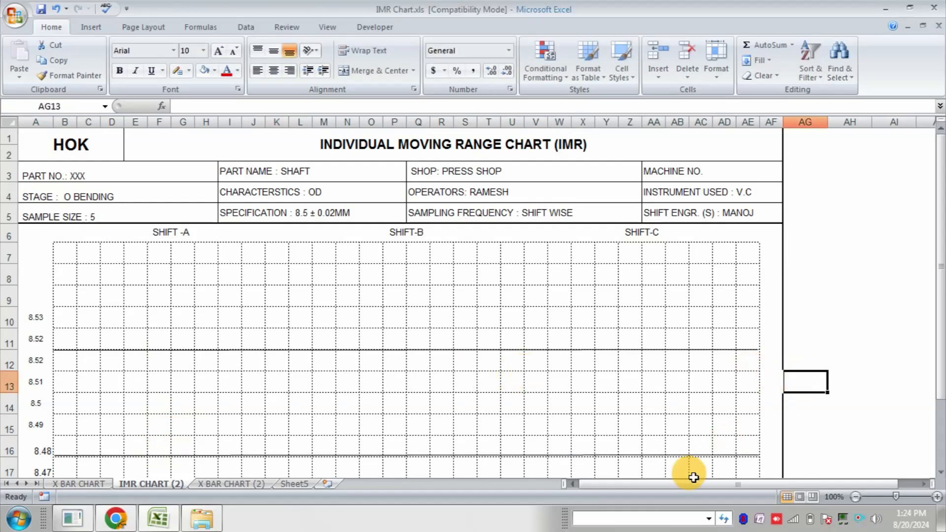
left_click(676, 456)
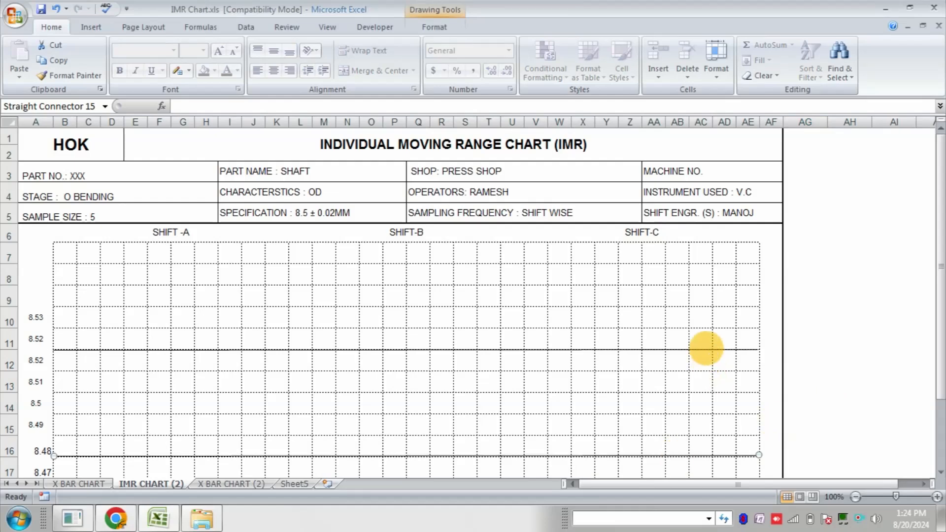
left_click(901, 371)
Draw small ovals about 0.05" wide as data points, at the B/C boundary on the row 15/16 line and the C/D boundary on the row 14/15 line
left_click_drag(942, 344, 941, 381)
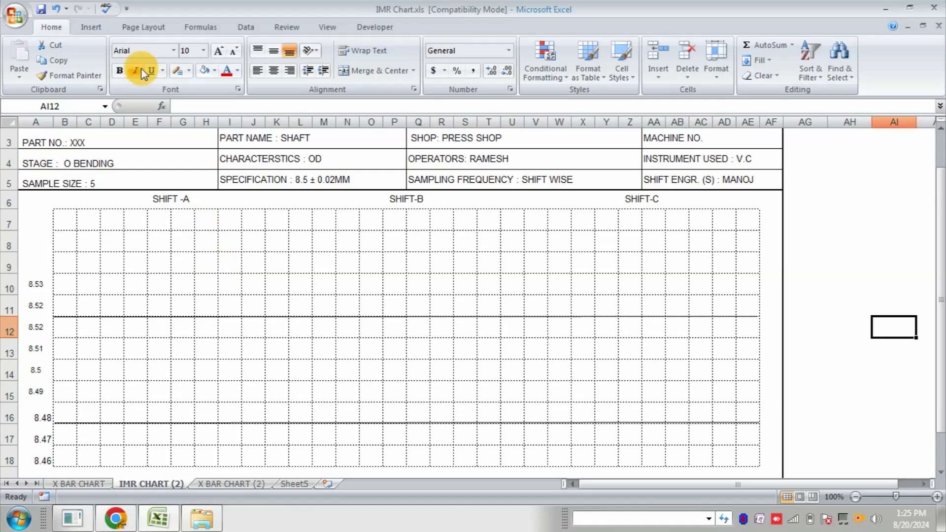
left_click(92, 26)
left_click(155, 72)
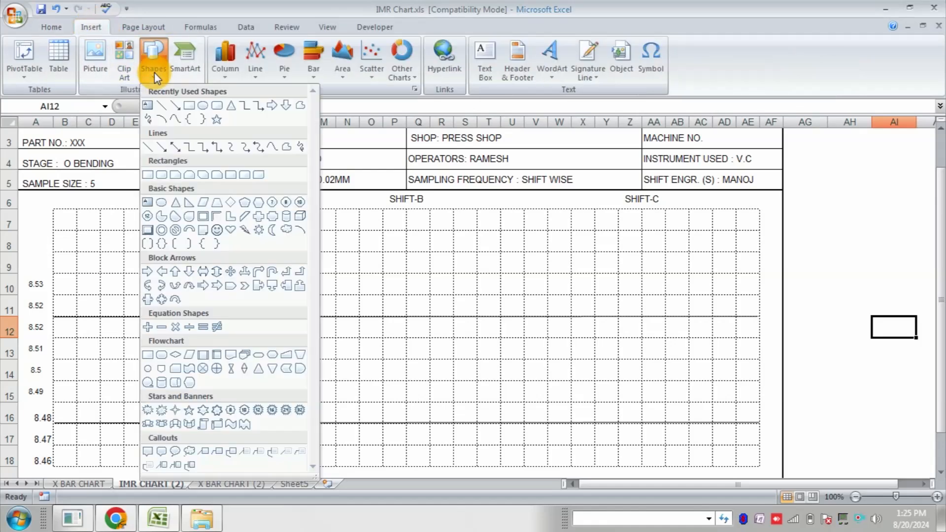
left_click(204, 107)
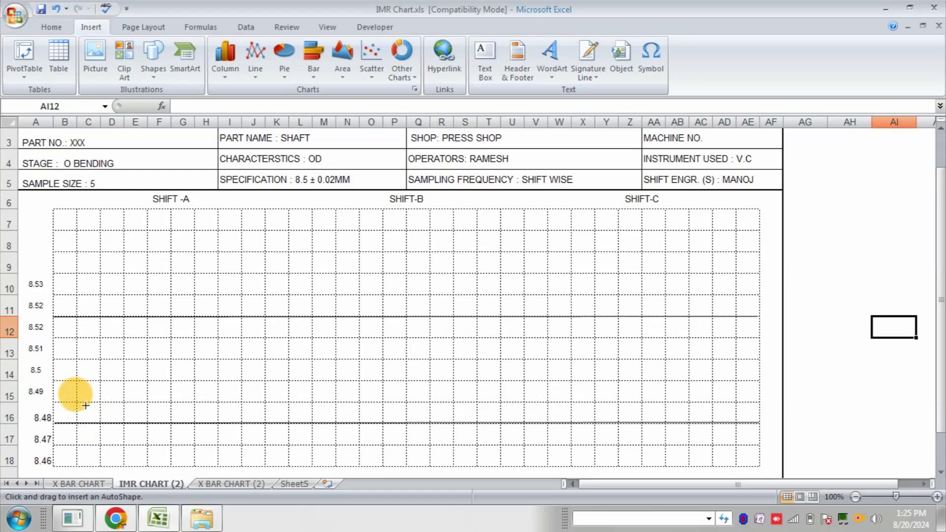
left_click_drag(75, 397, 79, 402)
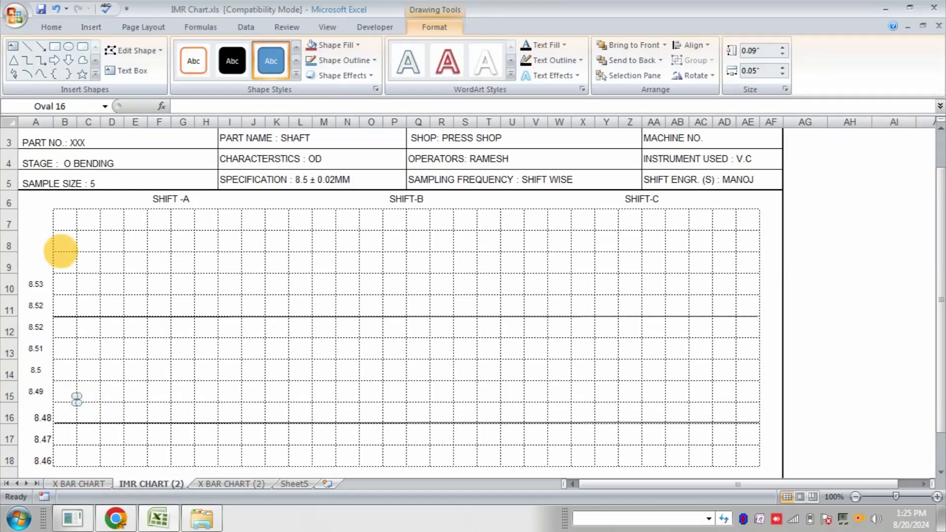
left_click(70, 48)
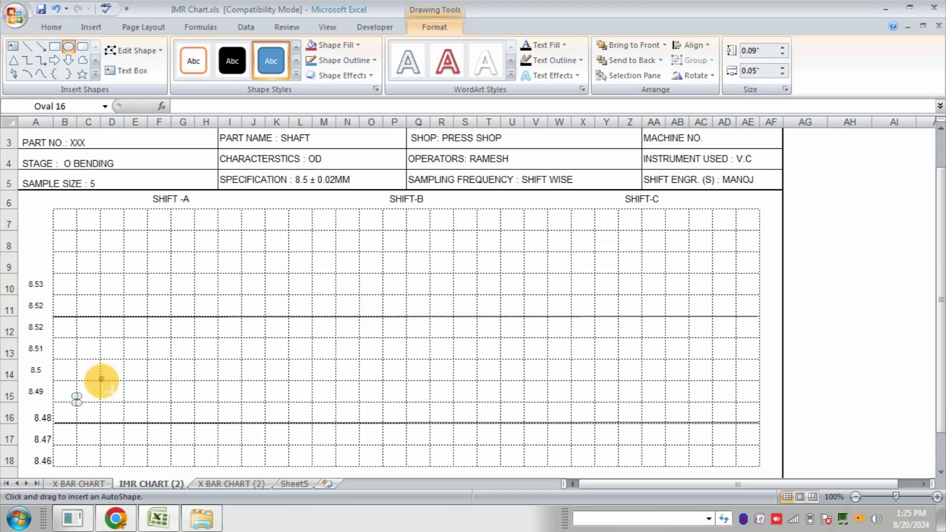
left_click_drag(99, 375, 102, 379)
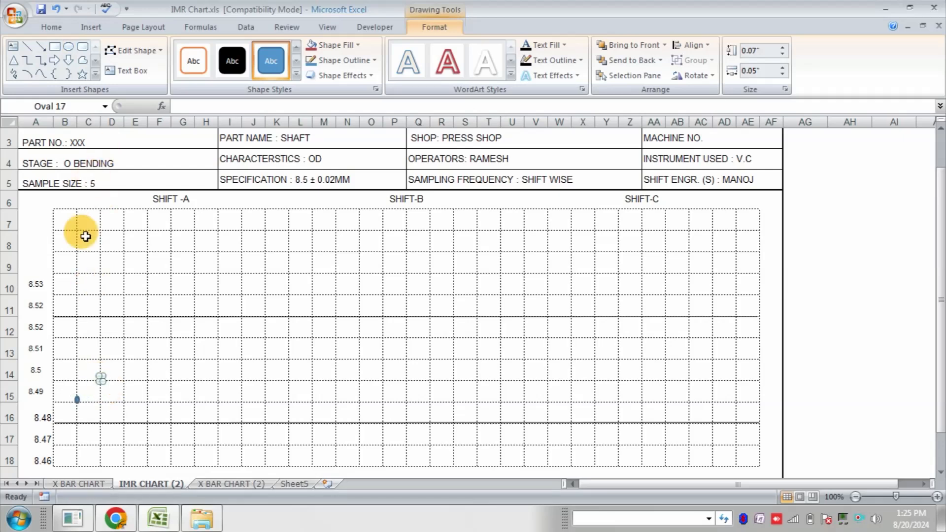
Draw three more small oval data points: D/E boundary on the row 13/14 line, E/F boundary in row 13, and E/F boundary on the row 14/15 line
left_click(69, 48)
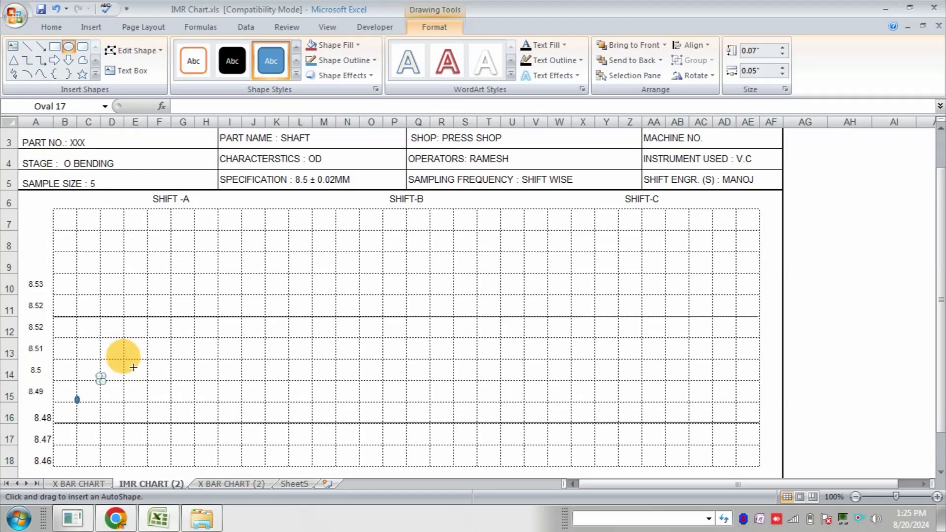
left_click_drag(123, 356, 125, 359)
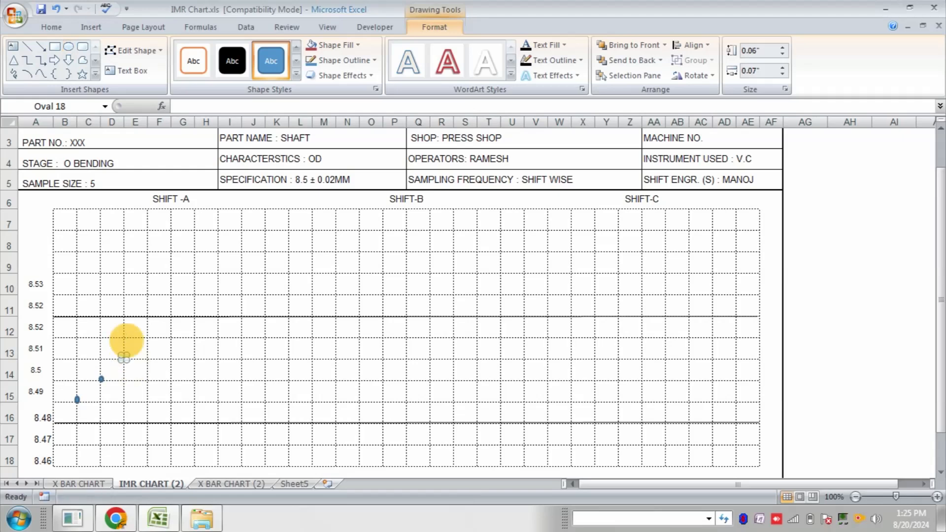
left_click(68, 46)
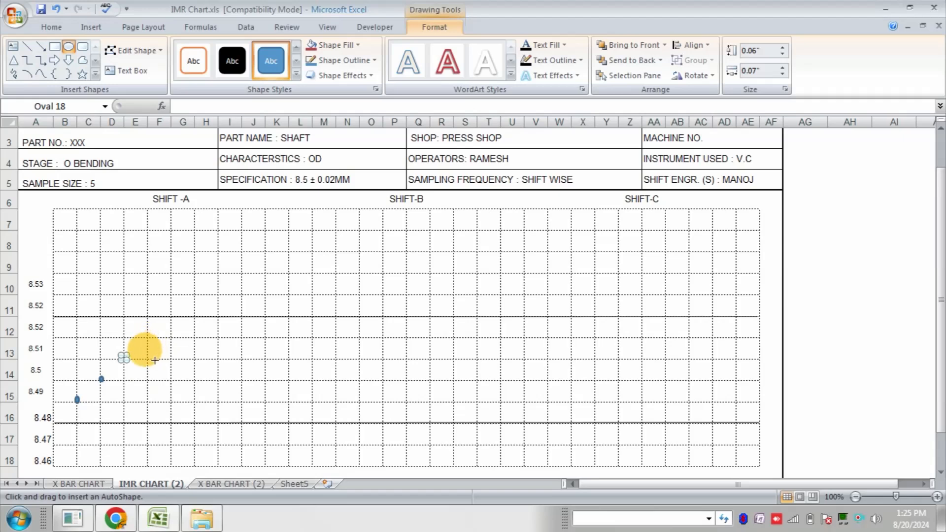
left_click_drag(146, 348, 149, 358)
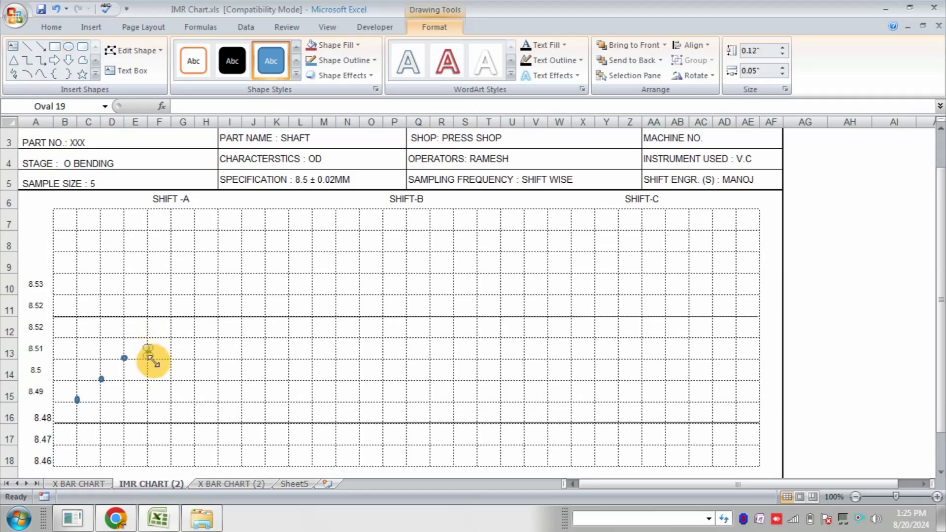
left_click(69, 48)
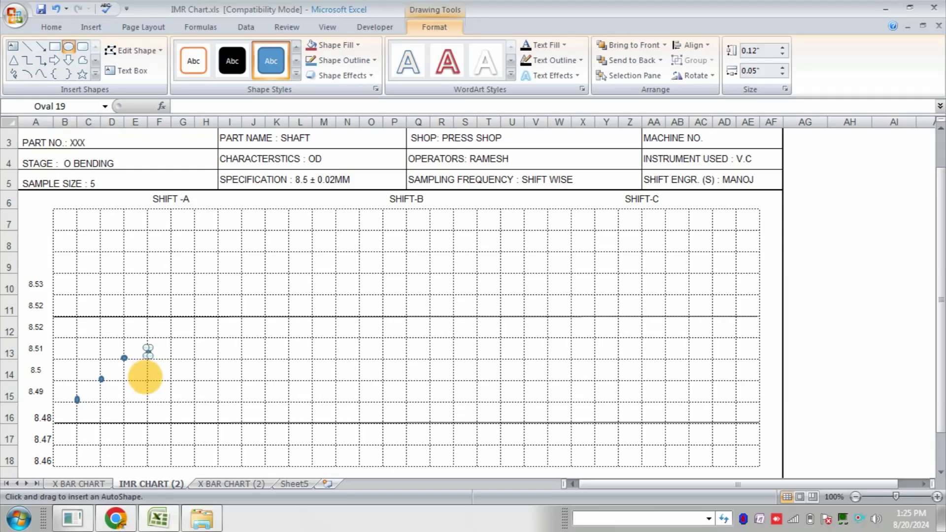
left_click_drag(144, 377, 148, 380)
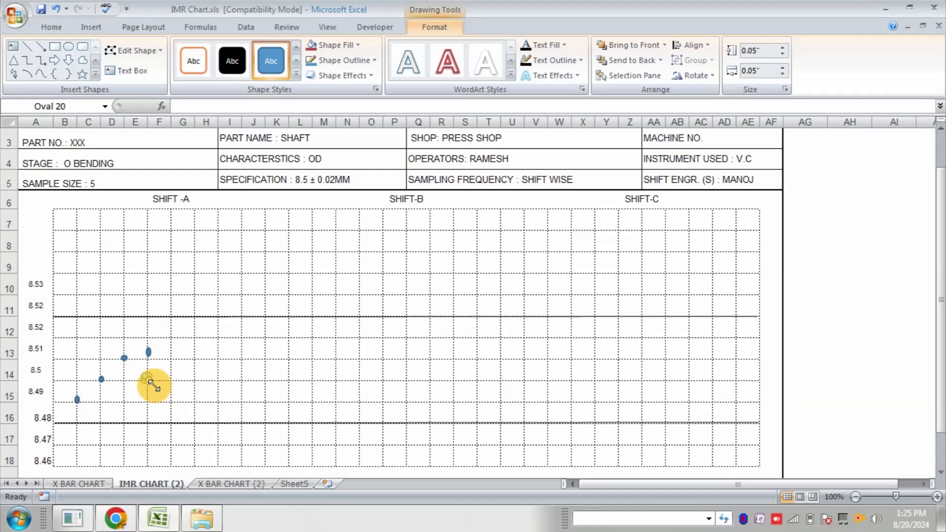
Connect the five data points in sequence with straight lines, including the two points on the E/F boundary
left_click(31, 49)
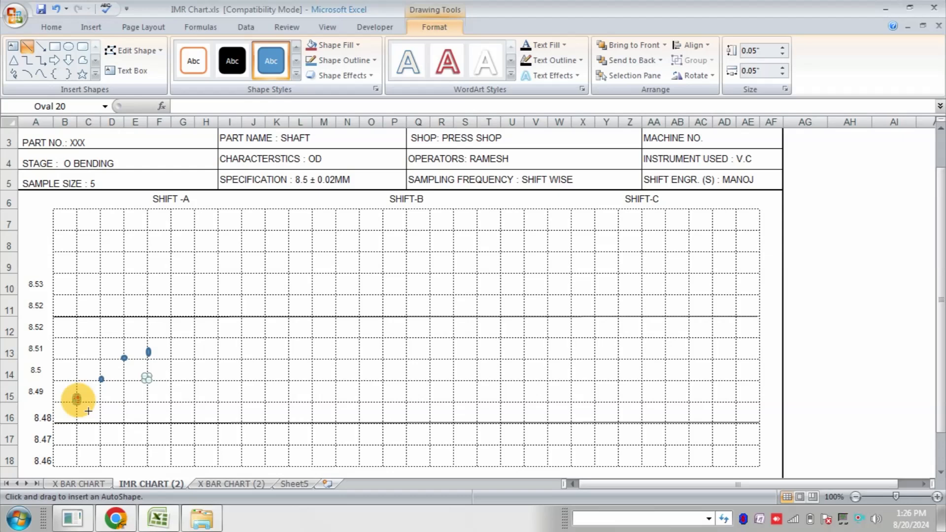
left_click_drag(78, 399, 101, 378)
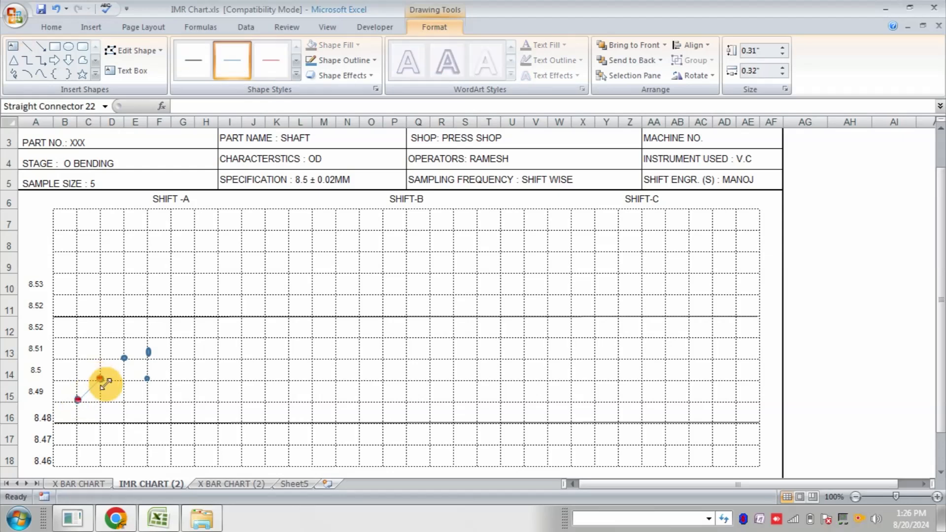
left_click(28, 47)
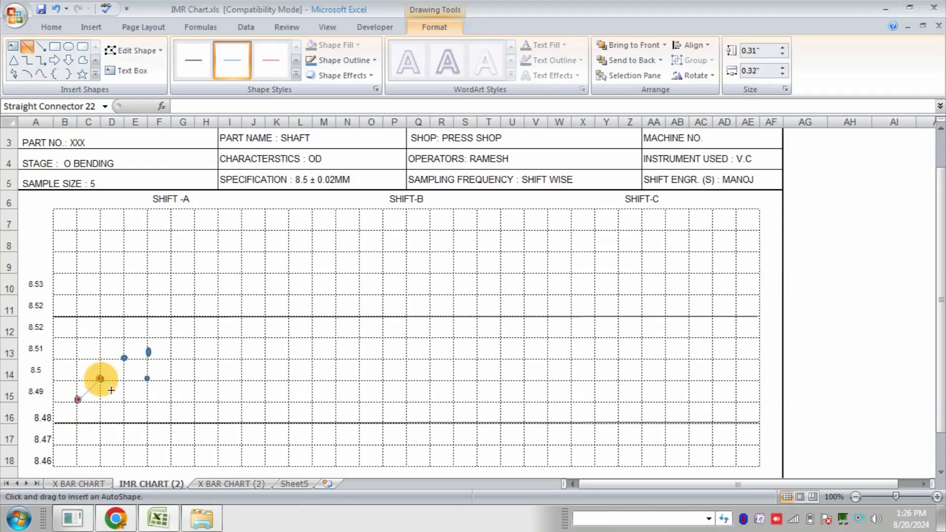
left_click_drag(100, 378, 124, 358)
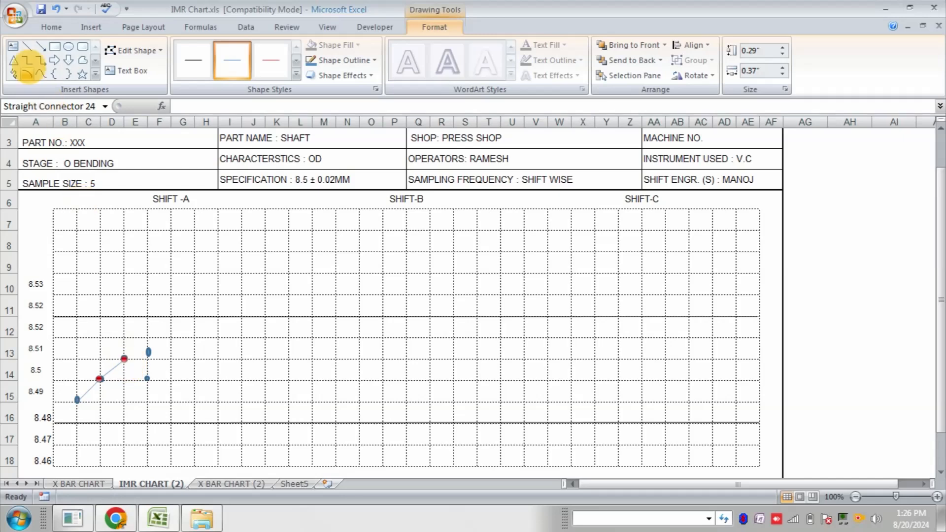
left_click(27, 47)
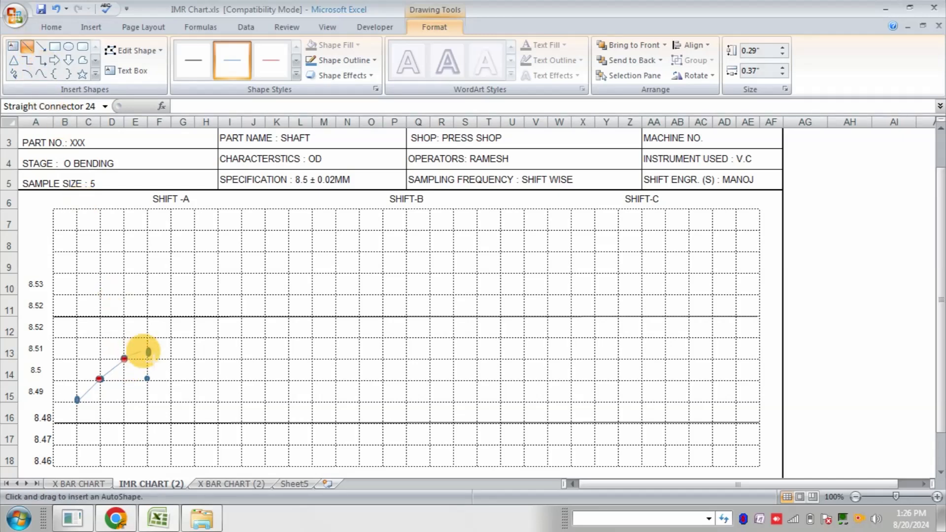
left_click_drag(148, 351, 148, 351)
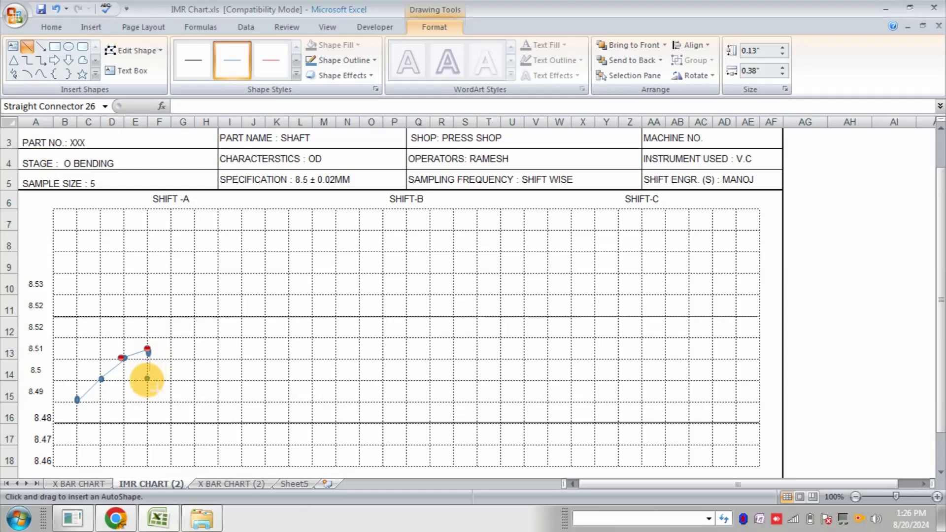
left_click_drag(147, 379, 149, 351)
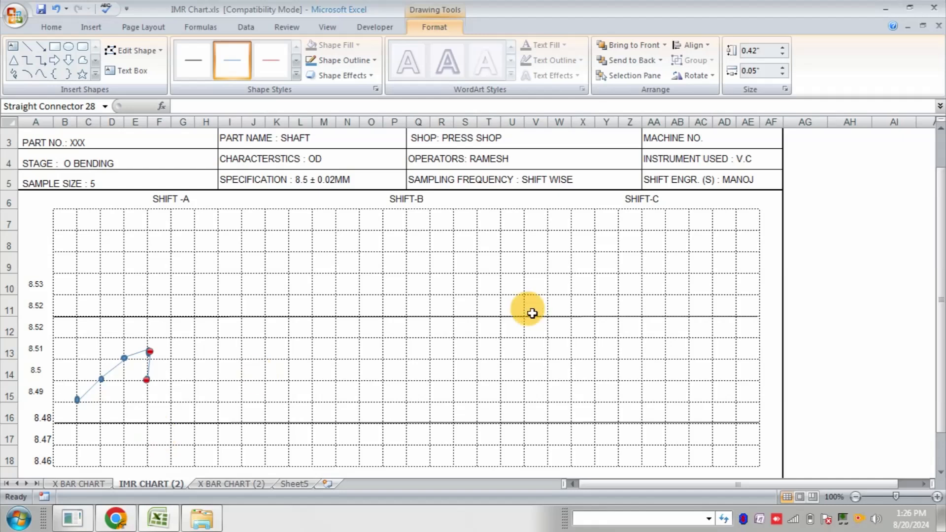
Draw a horizontal straight line about 10.63" long across the full grid width through the middle of row 14, at the 8.5 scale value
left_click_drag(938, 254, 939, 277)
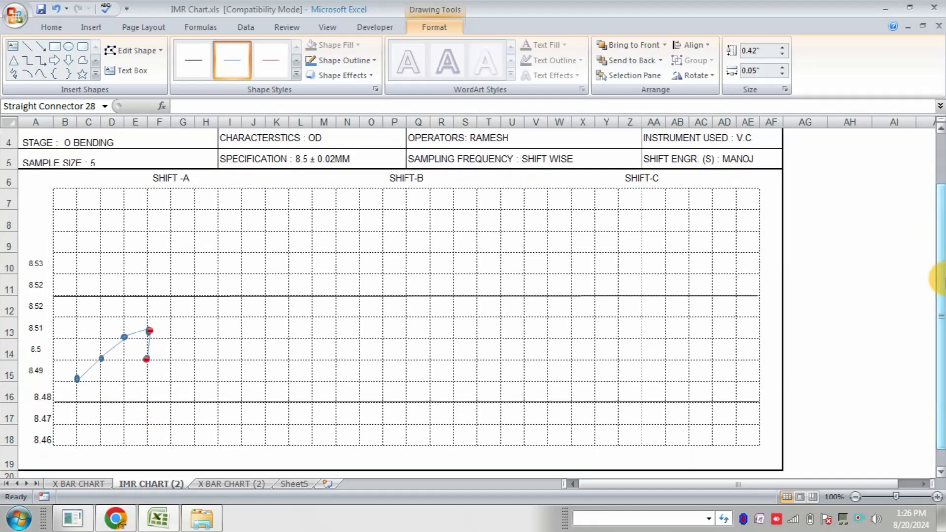
left_click(28, 47)
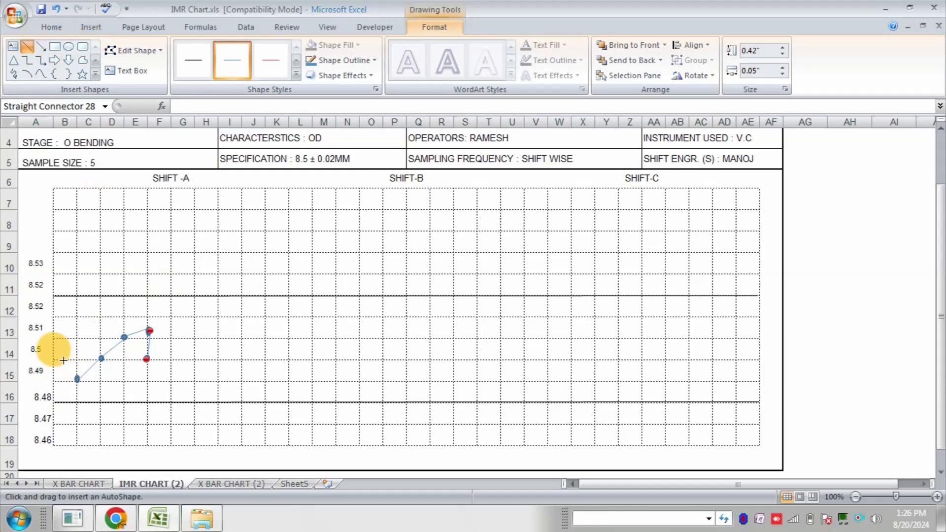
mouse_move(53, 349)
left_mouse_down()
mouse_move(386, 371)
mouse_move(513, 340)
mouse_move(759, 350)
left_mouse_up()
left_click_drag(759, 350, 759, 349)
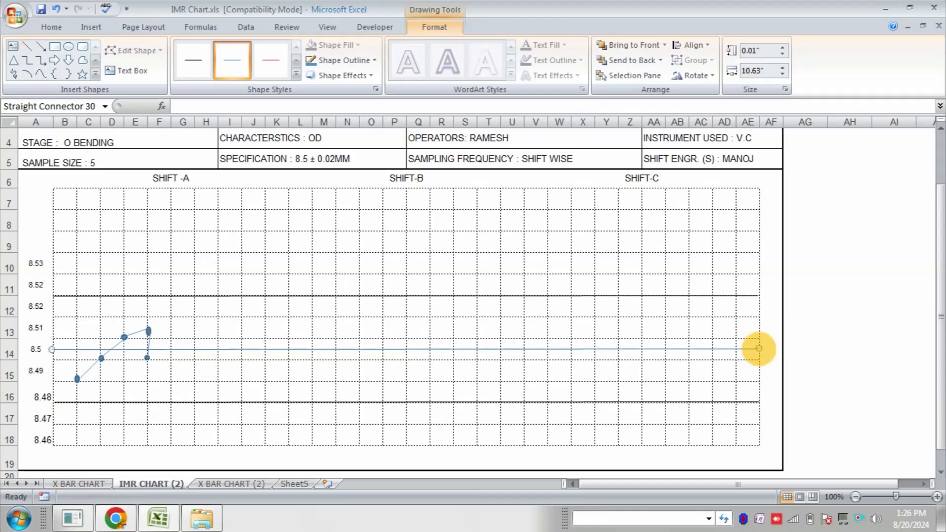
Give the centre line at 8.5 the thin red line style with a dash-dot pattern
left_click(296, 77)
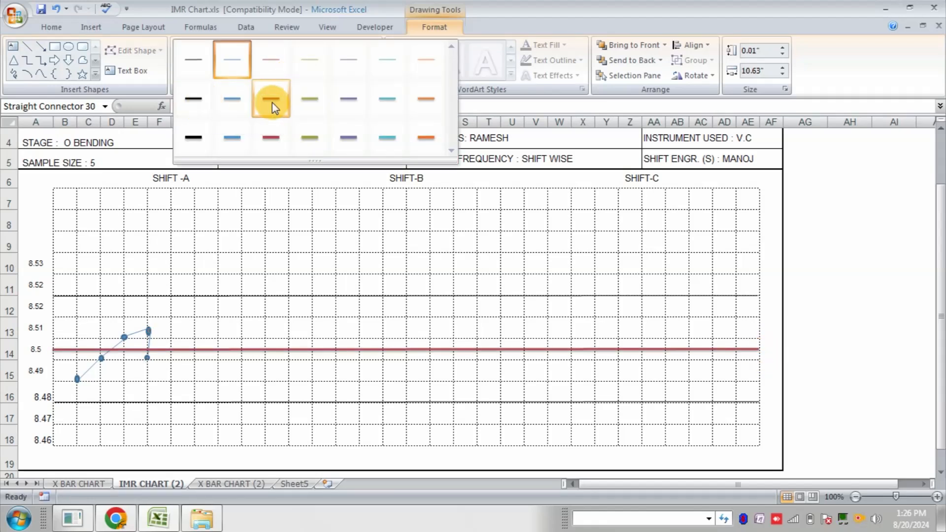
left_click(269, 69)
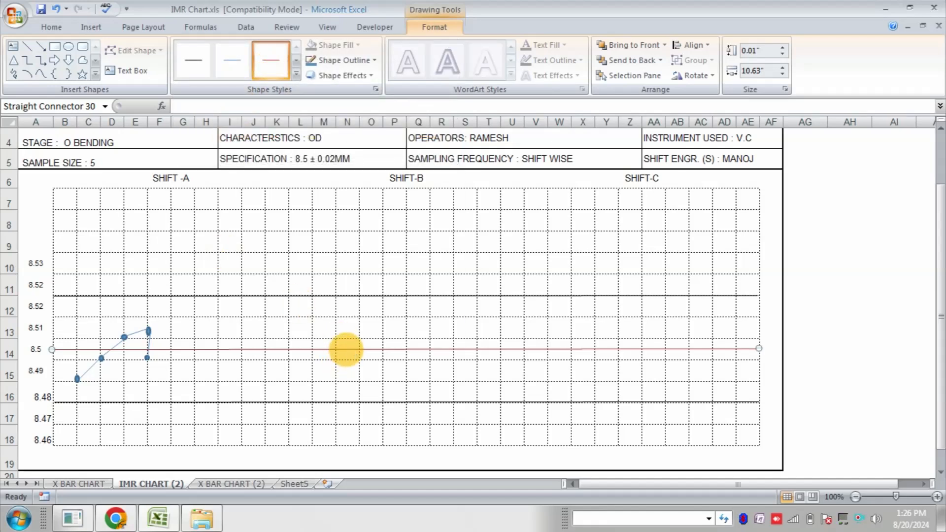
right_click(346, 350)
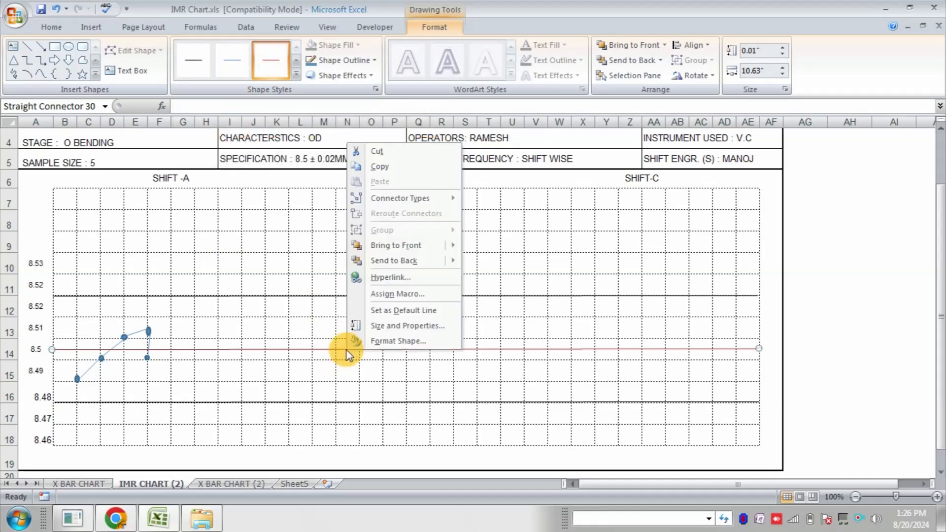
left_click(400, 341)
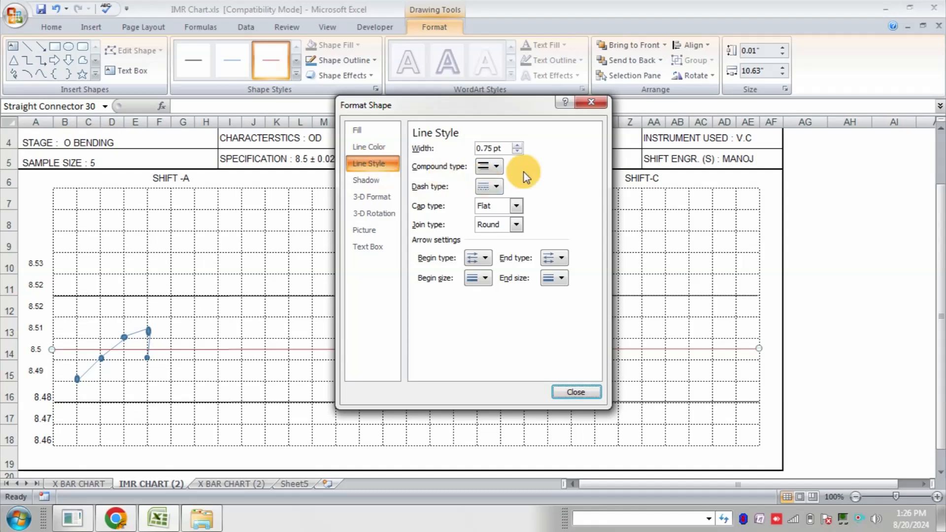
left_click(496, 186)
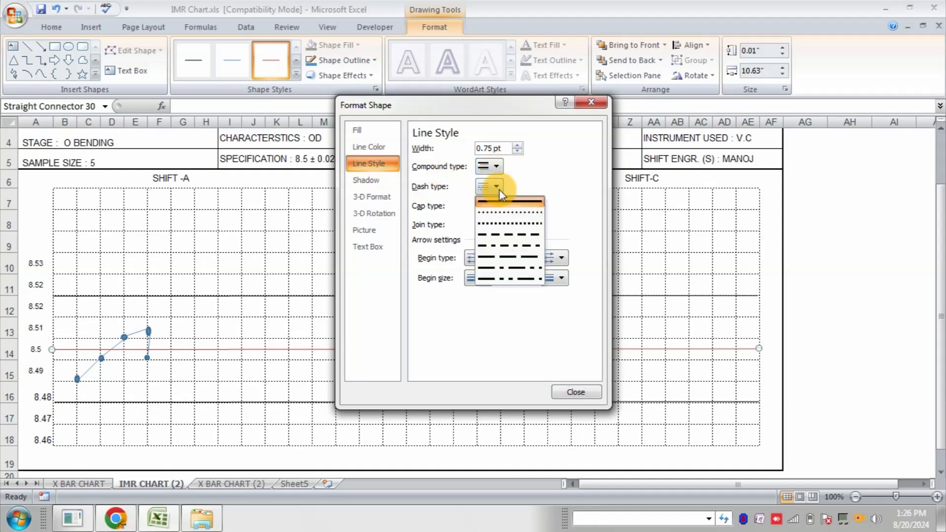
left_click(495, 244)
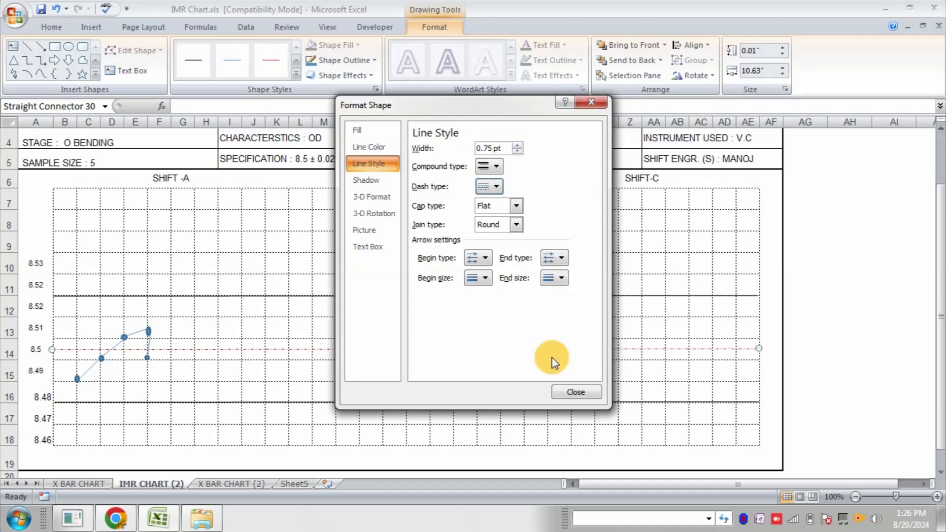
left_click(575, 392)
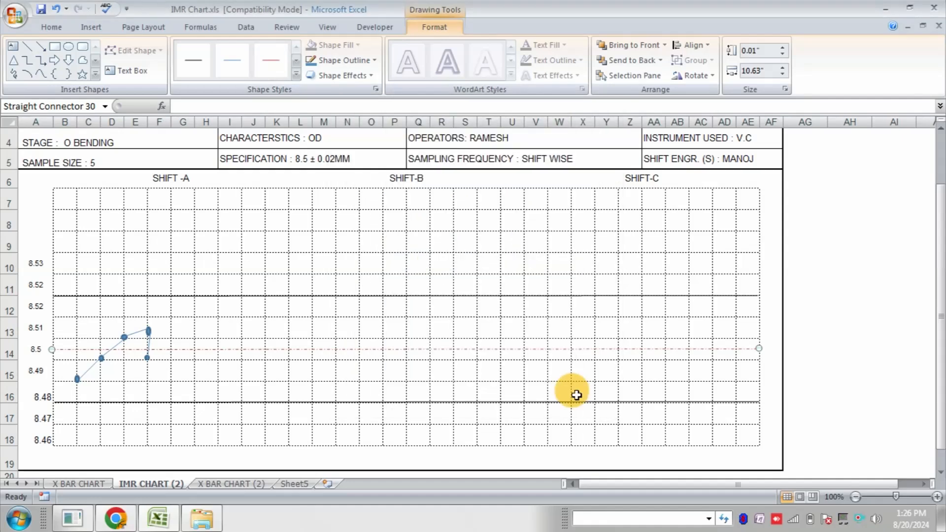
left_click(817, 314)
Restyle the centre line at 8.5 with the thicker 2 pt red line style and a dash-dot pattern
left_click(500, 348)
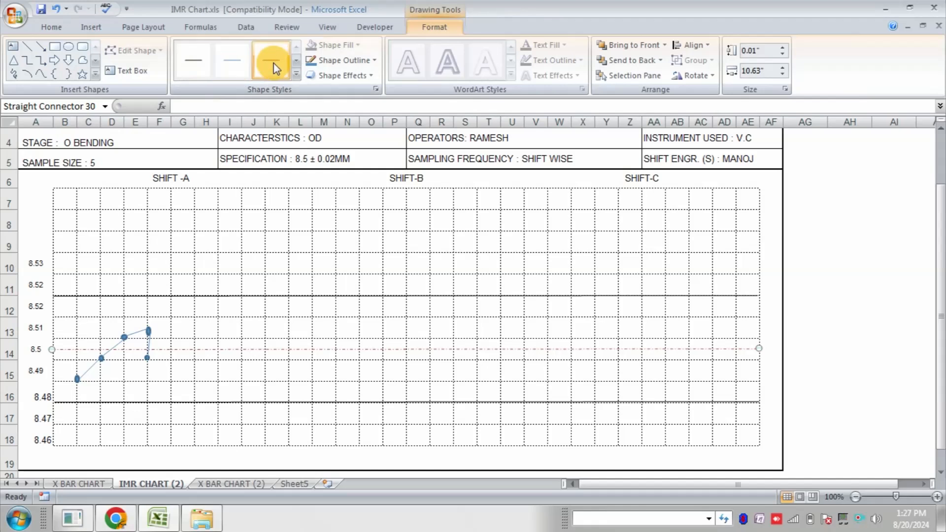
left_click(297, 74)
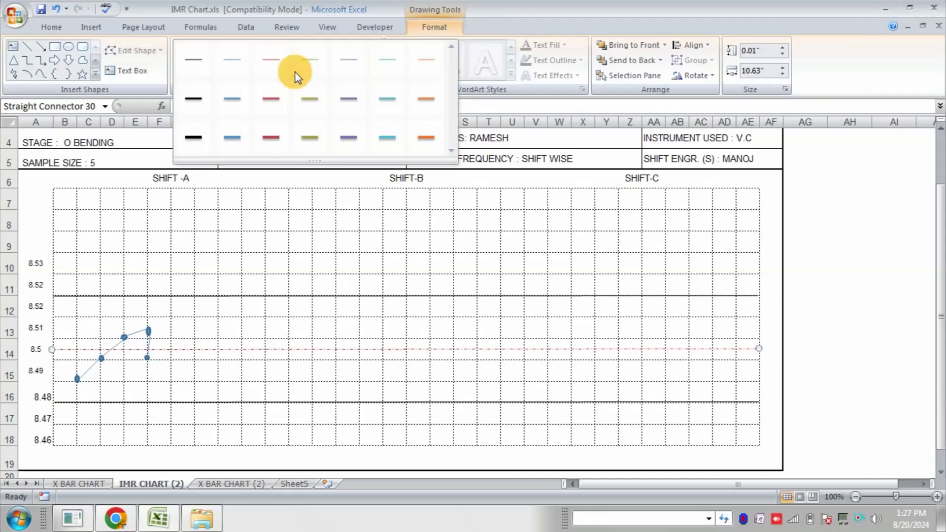
left_click(269, 98)
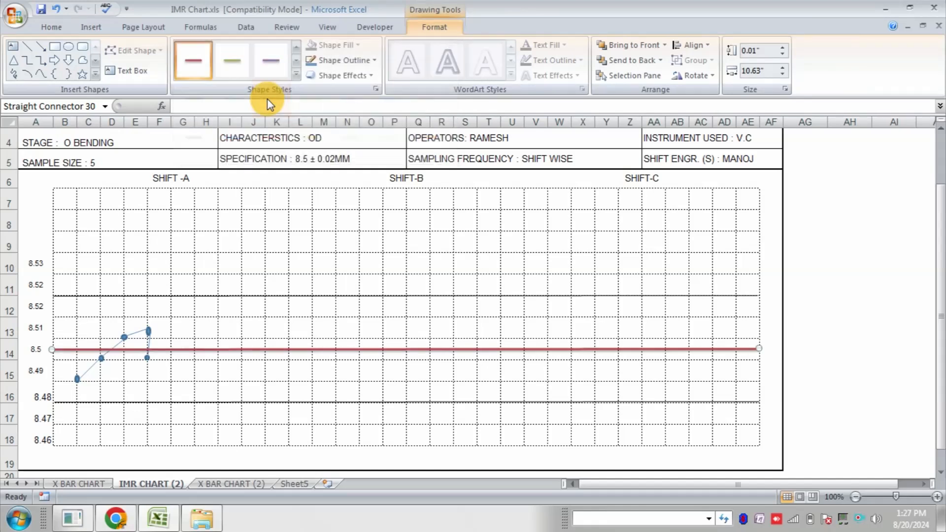
right_click(560, 350)
left_click(603, 341)
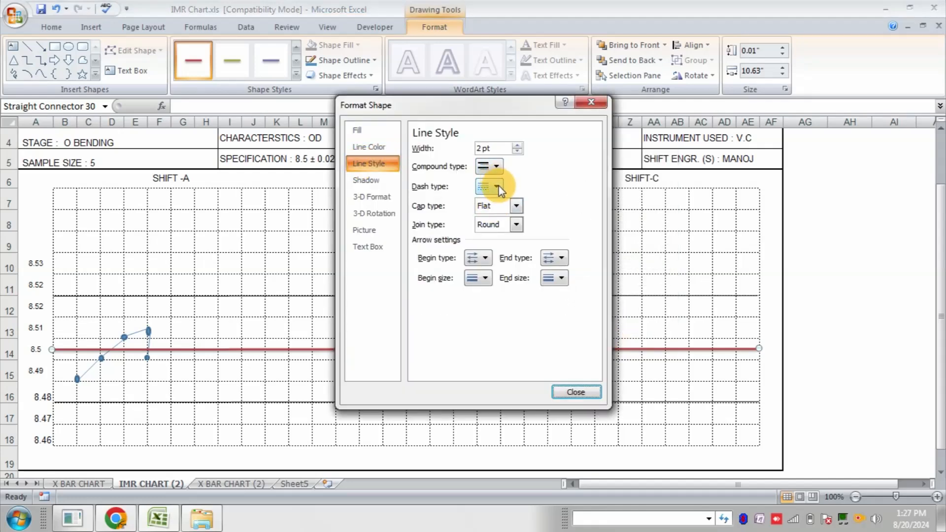
left_click(497, 188)
left_click(501, 243)
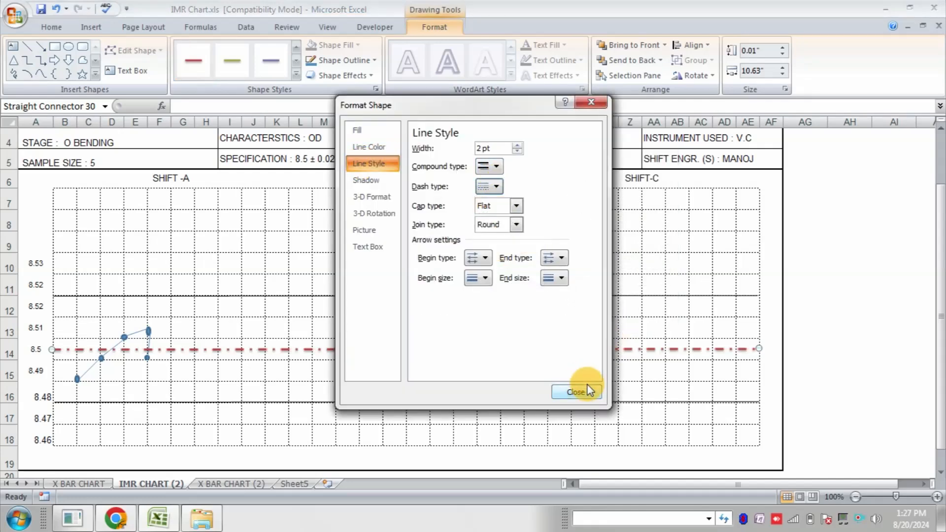
left_click(585, 391)
left_click(848, 371)
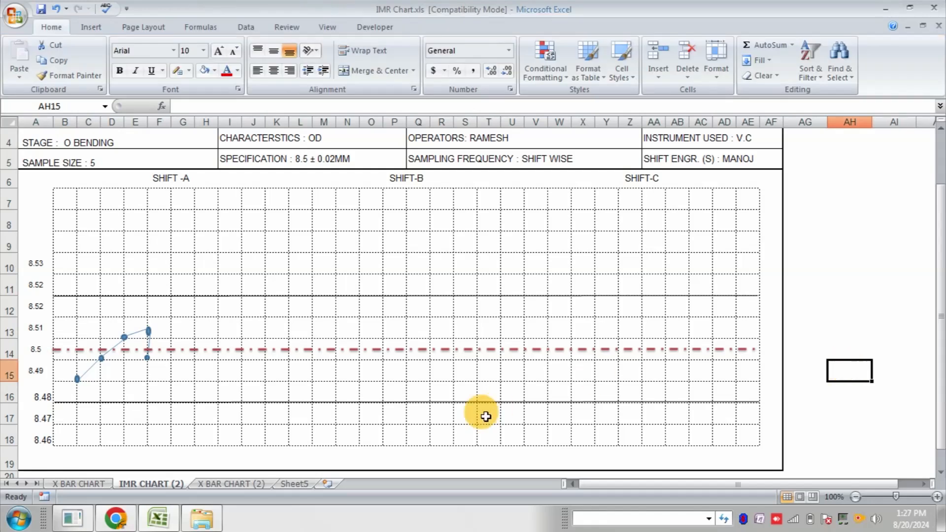
left_click(315, 322)
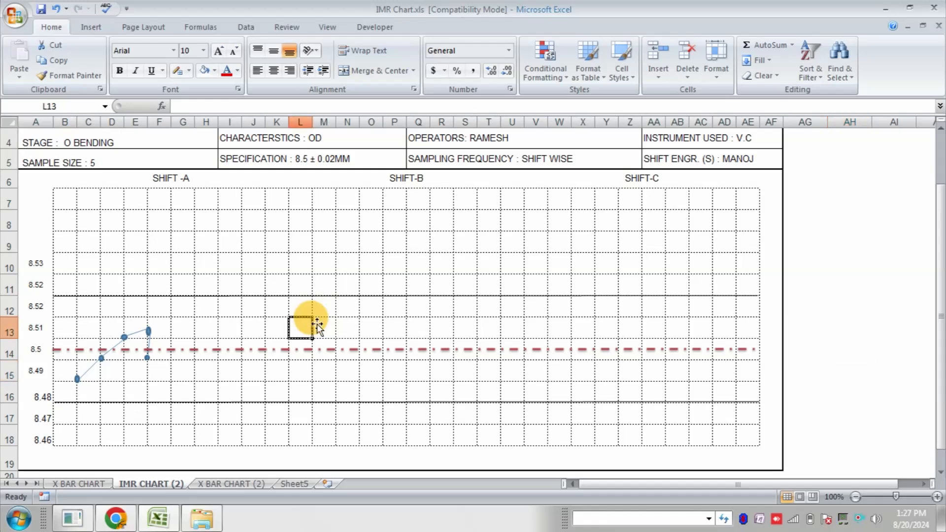
left_click(627, 286)
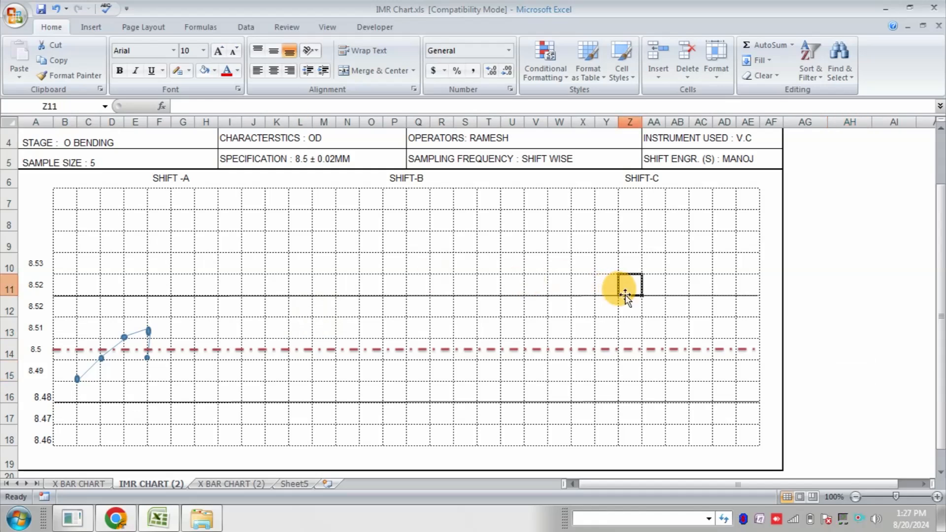
Unmerge the row 19 cells below the grid and enter the sample numbers 1 to 5 in B19:F19
left_click(69, 456)
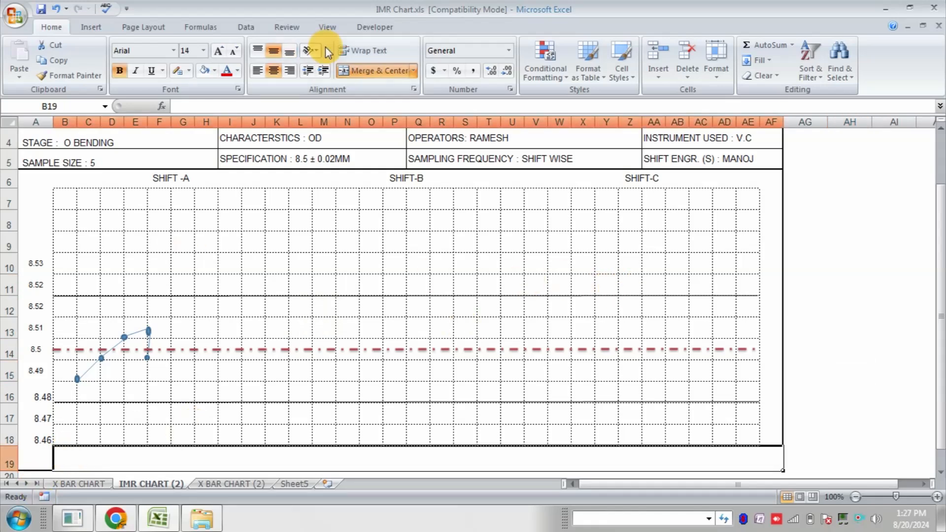
left_click(347, 73)
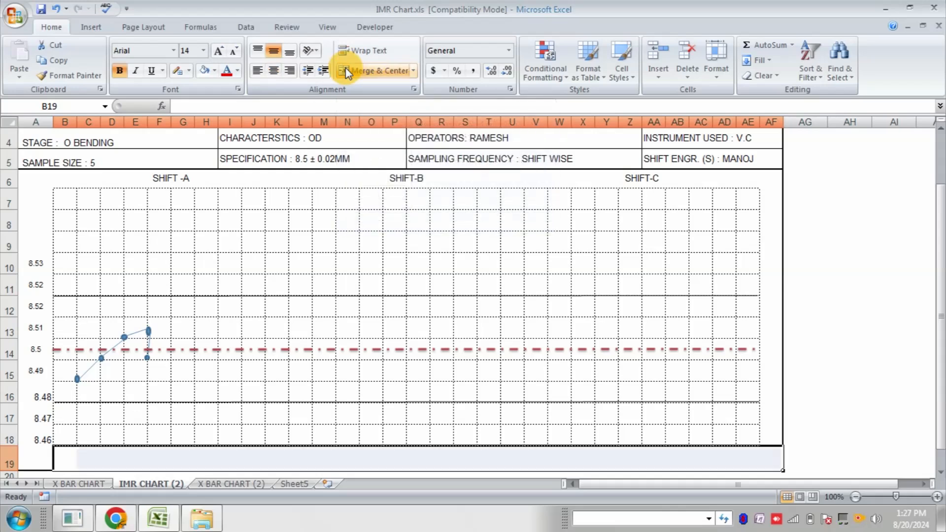
left_click(68, 461)
type("1")
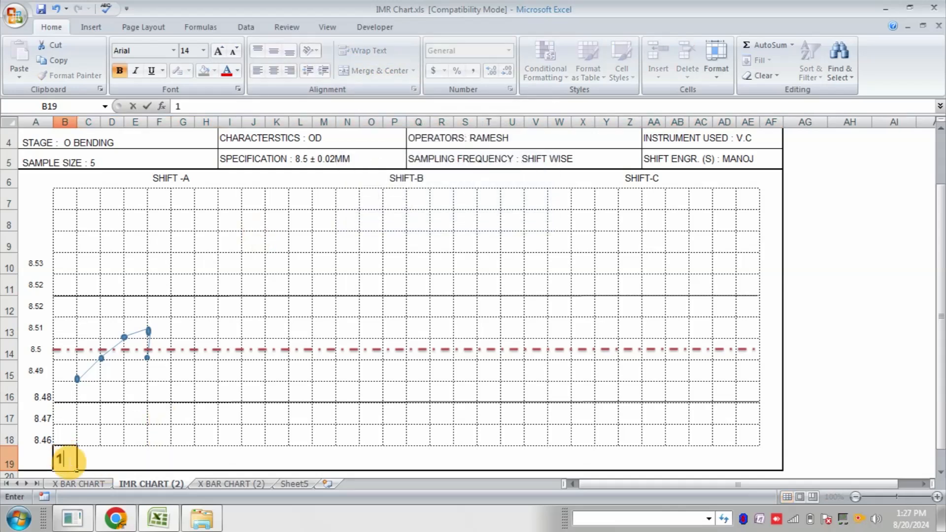
key("Tab")
type("2")
key("Tab")
type("3")
key("Tab")
type("4")
key("Tab")
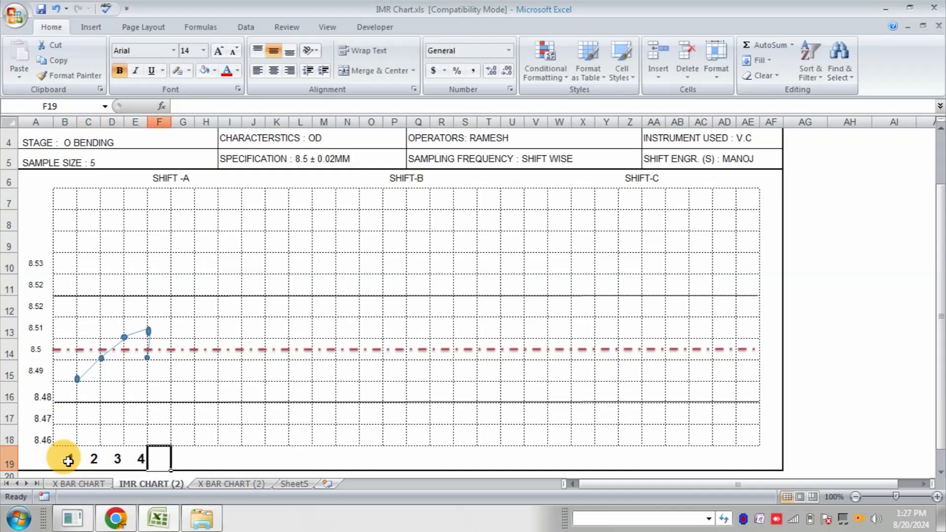
type("5")
key("Tab")
Enter the sample numbers 1 to 5 in G19:K19
type("1")
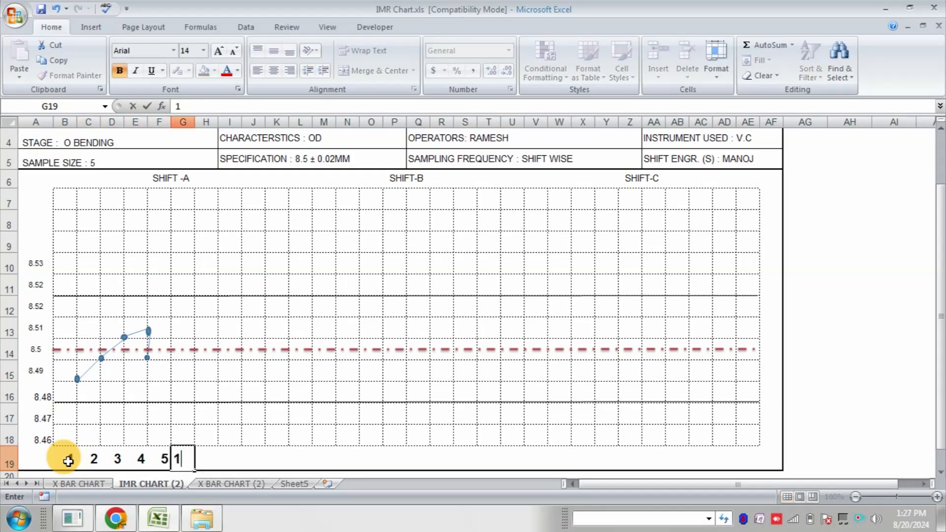
key("Tab")
type("2")
key("Tab")
type("3")
key("Tab")
type("4")
key("Tab")
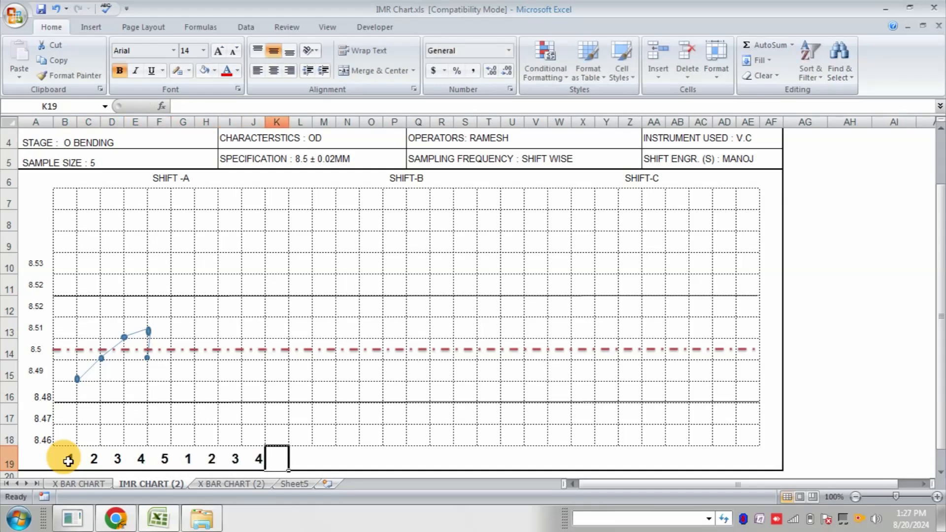
type("5")
key("Tab")
Enter the sample numbers 1 to 5 in L19:P19, correcting the mistyped entries in M19 and N19
type("1")
key("Tab")
type("1")
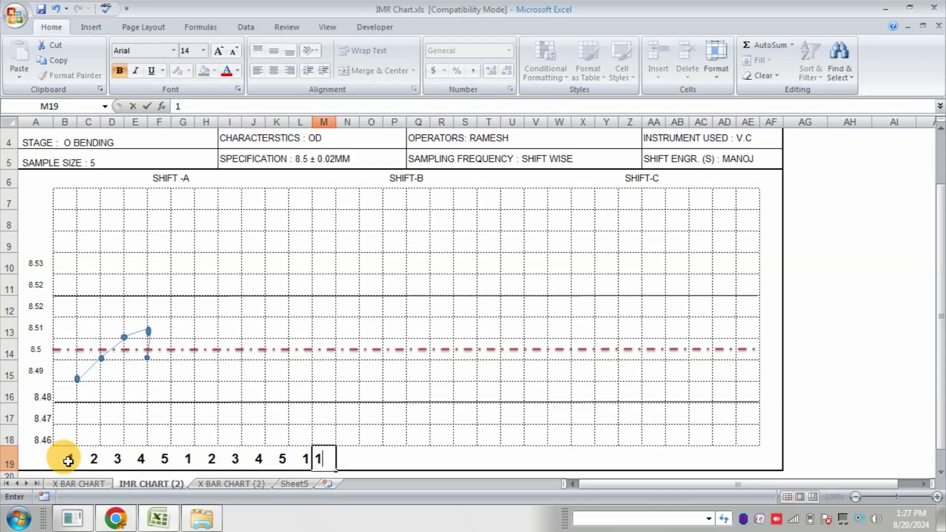
key("Tab")
type("1")
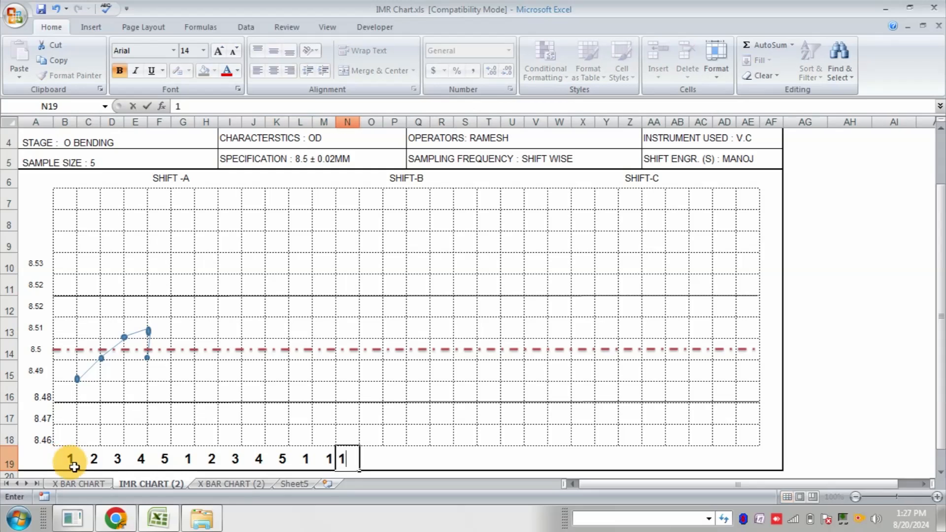
left_click(321, 459)
type("2")
key("Tab")
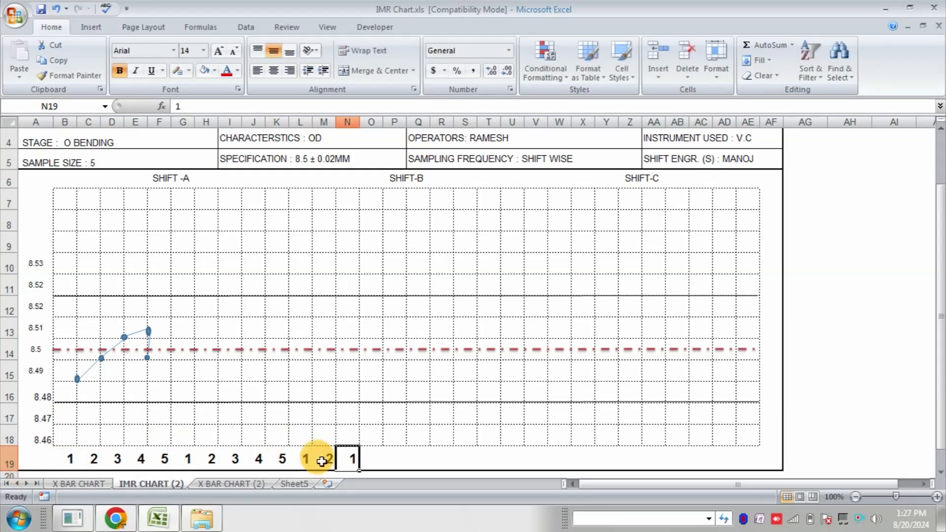
type("3")
key("Tab")
type("4")
key("Tab")
type("5")
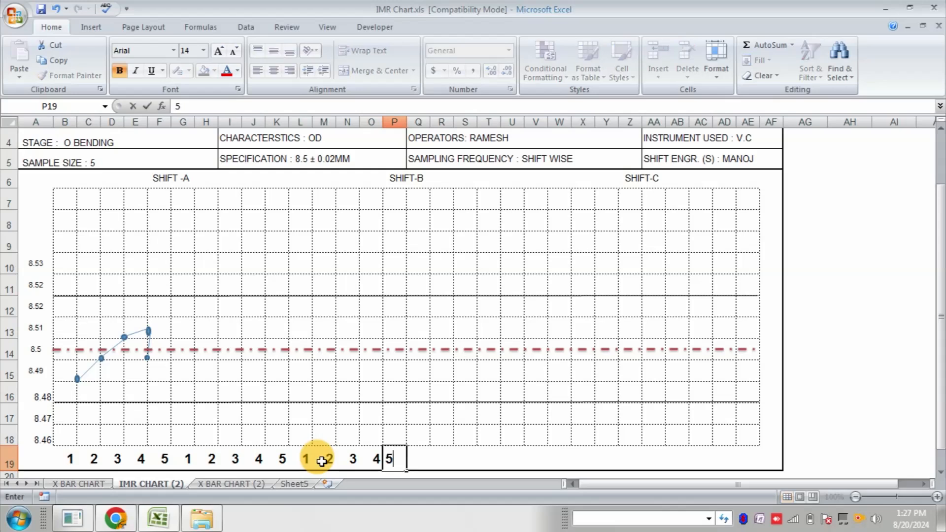
key("Tab")
Enter the sample numbers 1 to 5 in Q19:U19
type("1")
key("Tab")
type("2")
key("Tab")
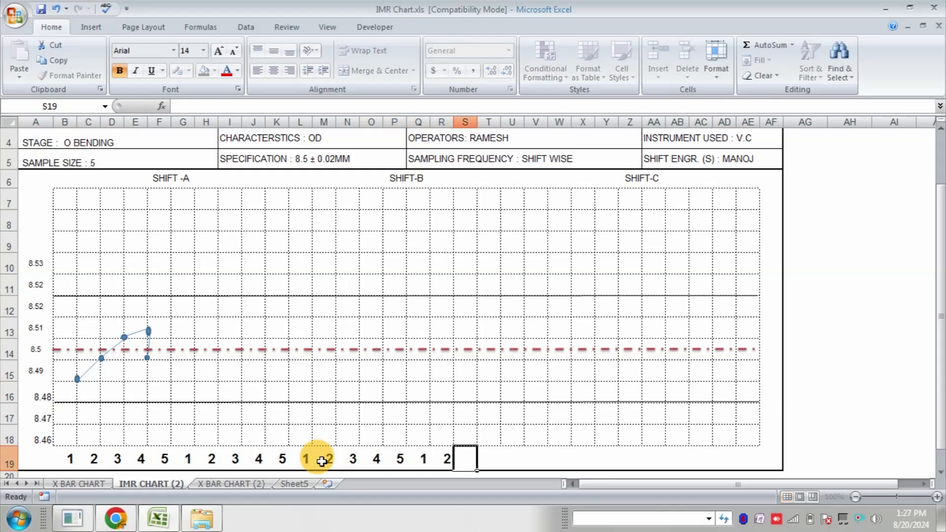
type("3")
key("Tab")
type("4")
key("Tab")
type("5")
key("Tab")
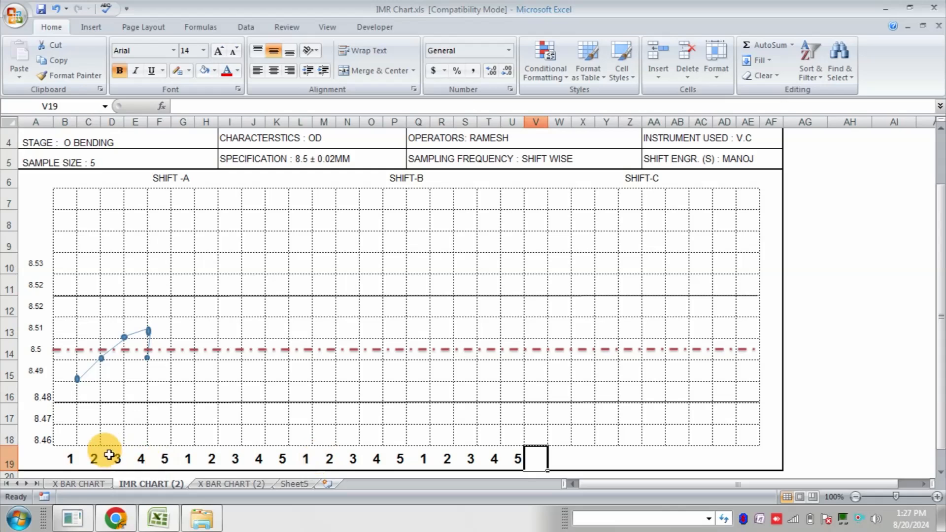
Reduce the font size of the sample numbers in B19:V19 to 9
left_click_drag(75, 458, 520, 463)
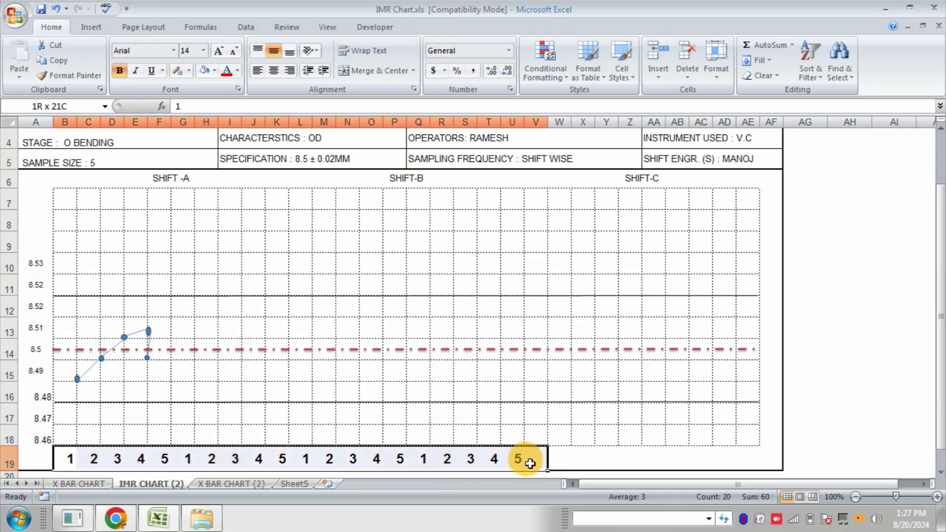
left_click(236, 54)
left_click(235, 55)
left_click(235, 54)
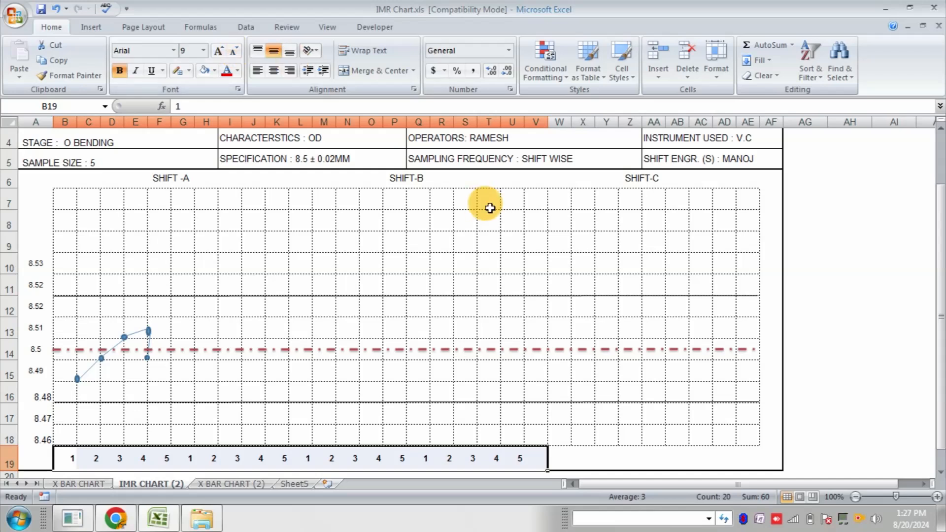
left_click(894, 392)
Enter the sample numbers 1 to 5 in W19:AA19 and give them a smaller font size
left_click(564, 456)
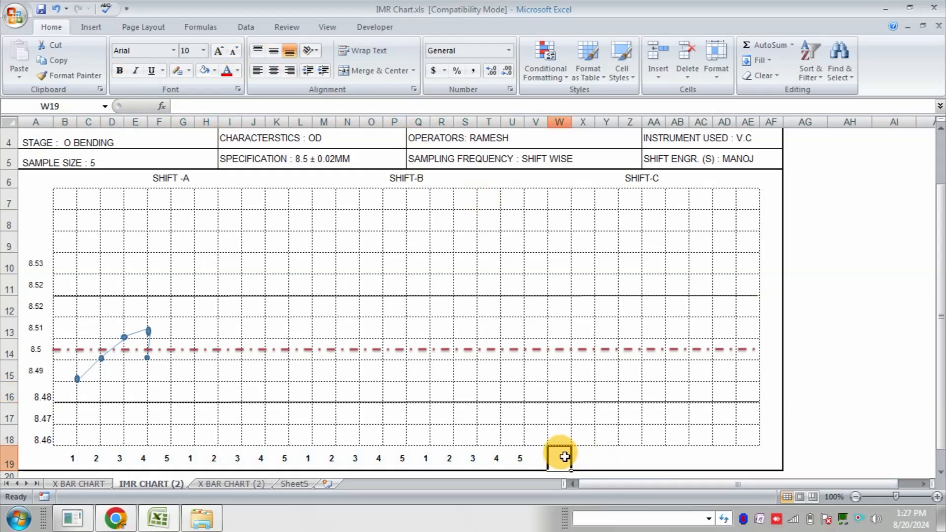
type("1")
key("Tab")
type("2")
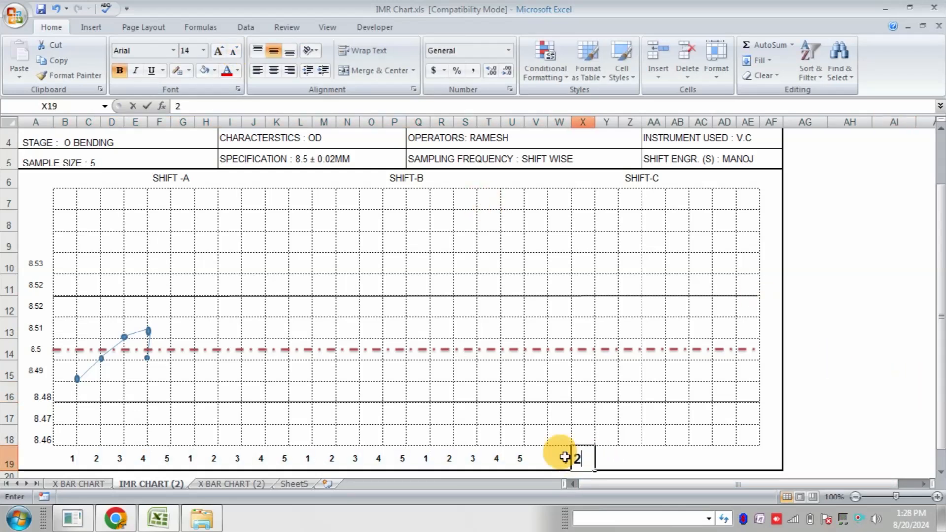
key("Tab")
type("3")
key("Tab")
type("4")
key("Tab")
type("5")
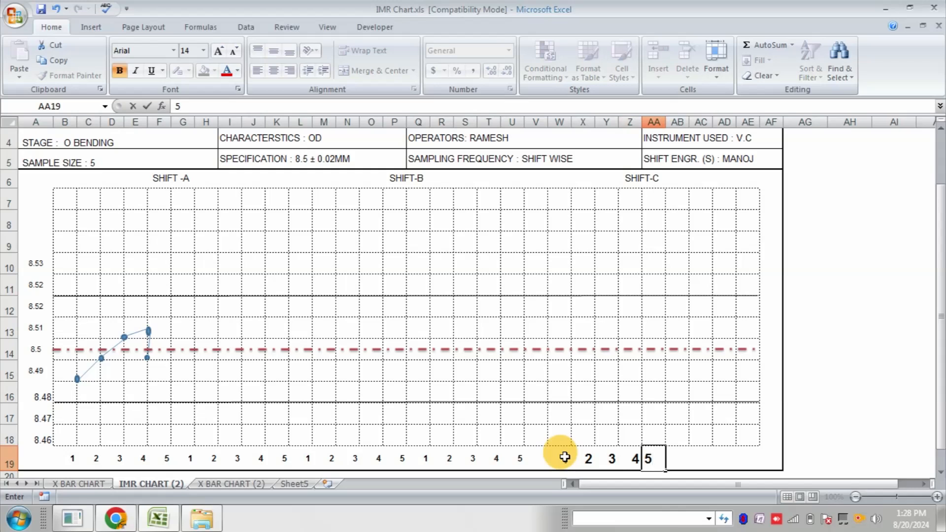
key("Tab")
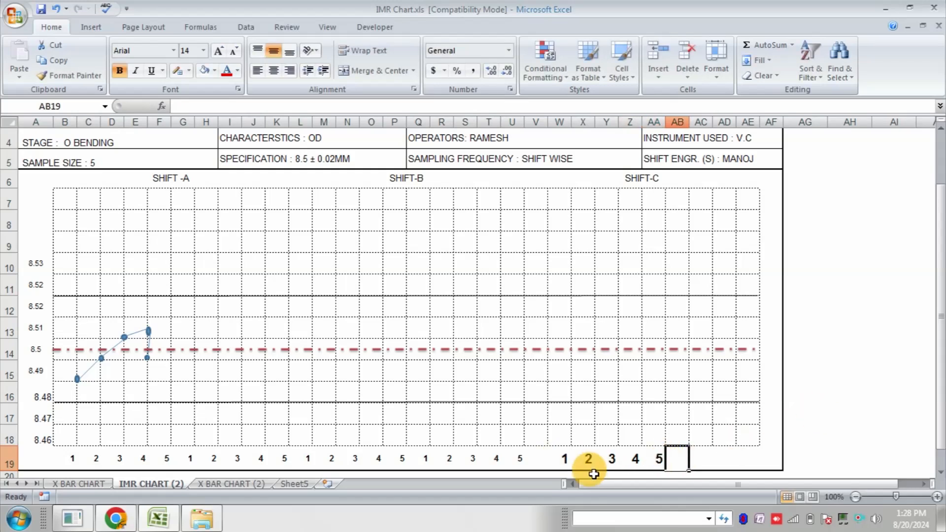
left_click_drag(566, 461, 659, 463)
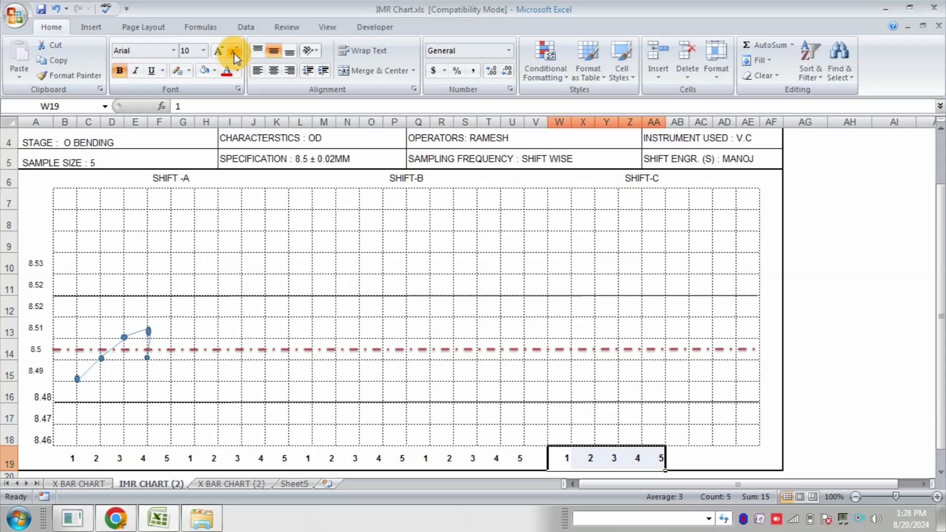
left_click(158, 459)
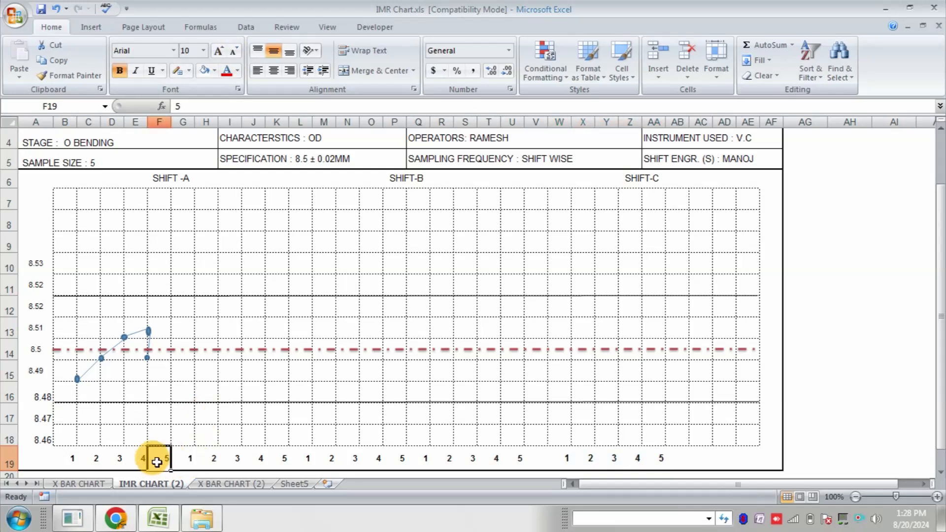
left_click(281, 463)
left_click(396, 459)
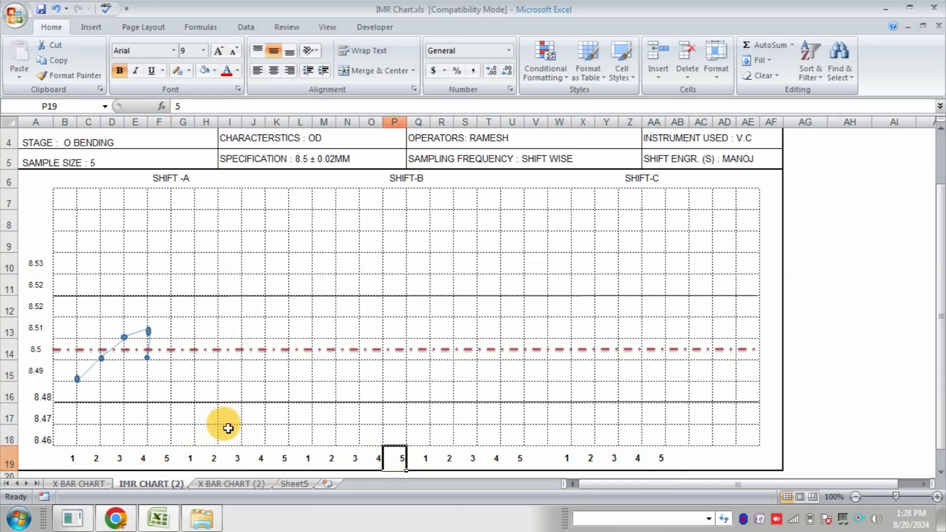
left_click(79, 183)
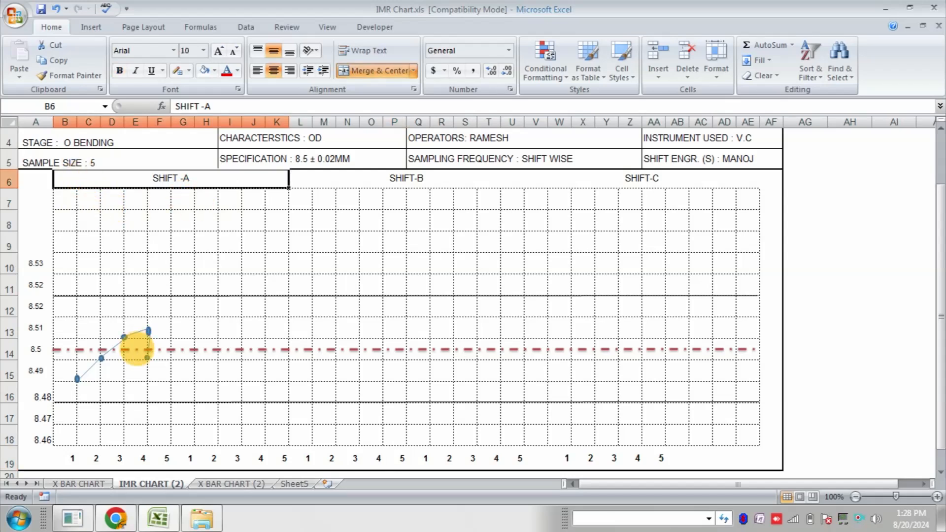
Fill the 1 from B19 across to M19, and renumber C19:F19 as 2, 3, 4 and 5
left_click(80, 466)
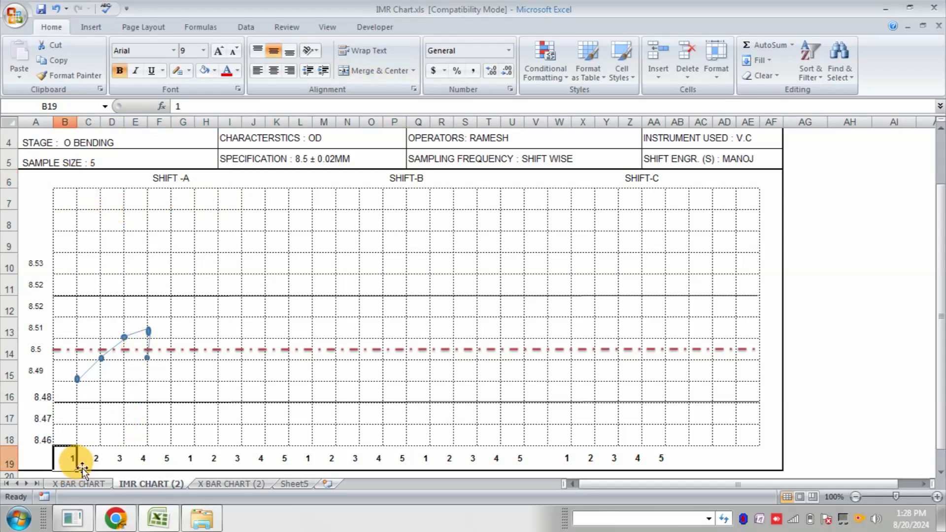
left_click_drag(81, 474, 338, 458)
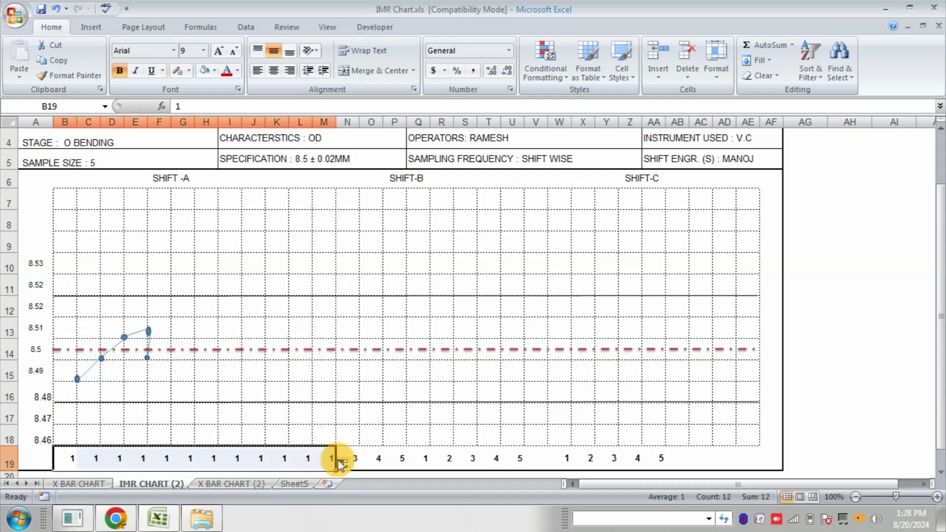
left_click(72, 466)
key("Right")
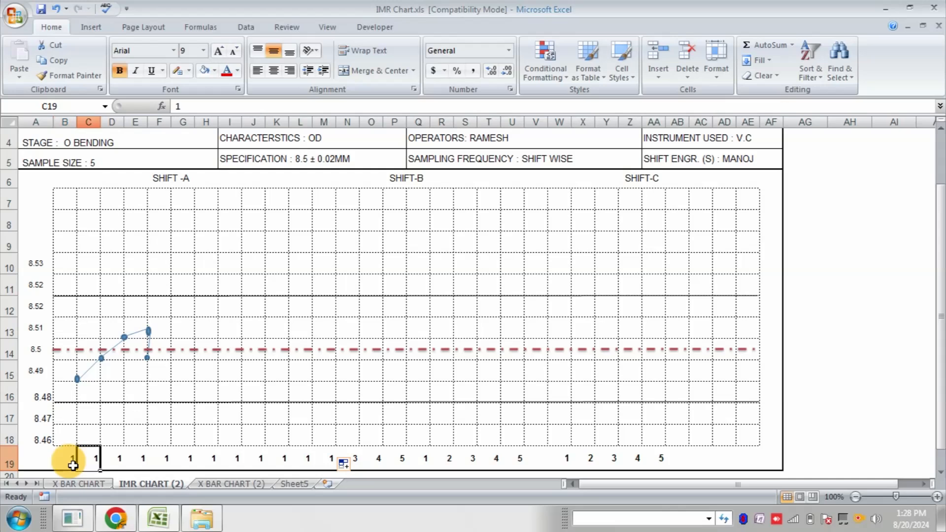
type("2")
key("Right")
type("3")
key("Right")
type("4")
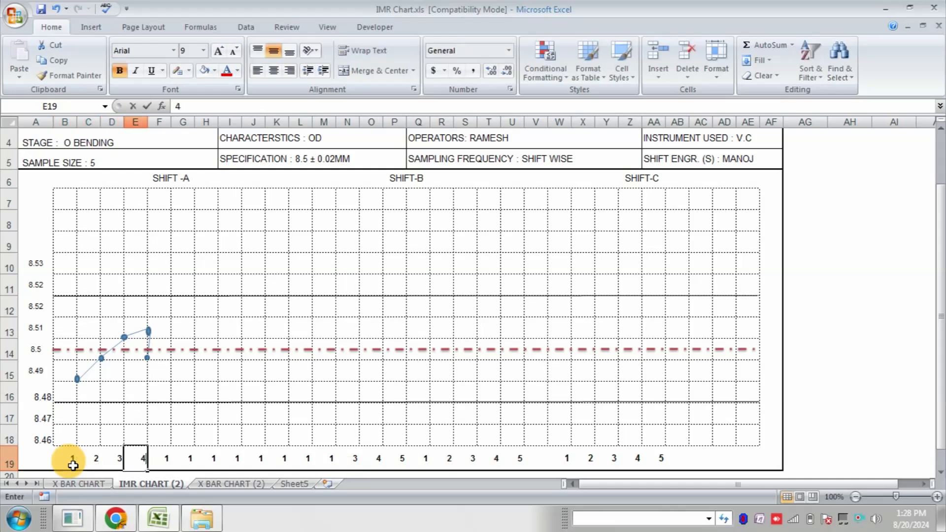
key("Right")
type("5")
Continue the Shift A sample numbers with 6 to 10 in G19:K19
key("Right")
type("6")
key("Right")
type("7")
key("Right")
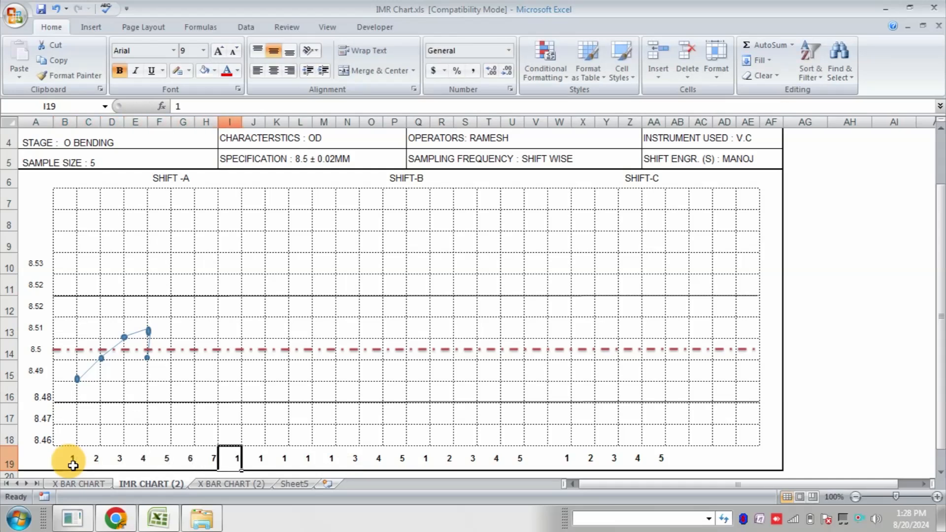
type("8")
key("Right")
type("9")
key("Right")
type("10")
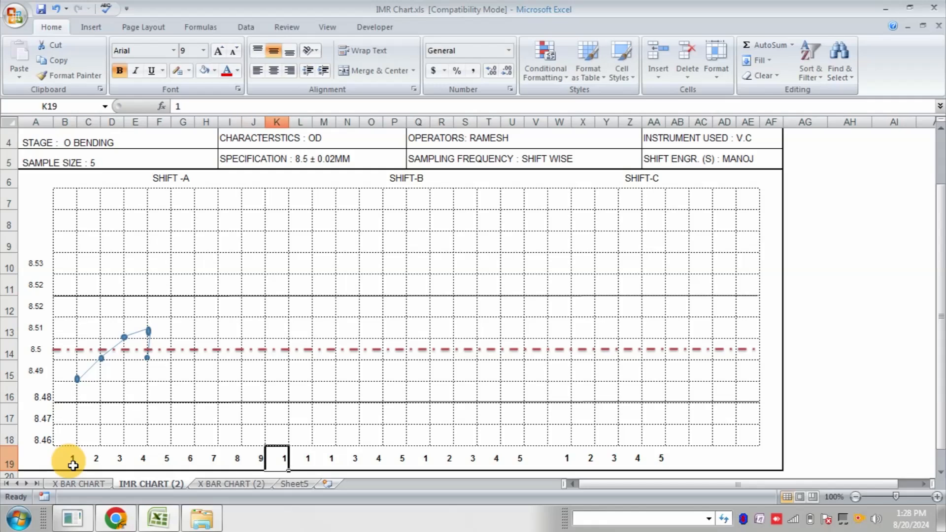
Fill the 1 in L19 across to AA19 as an increasing series
left_click(307, 462)
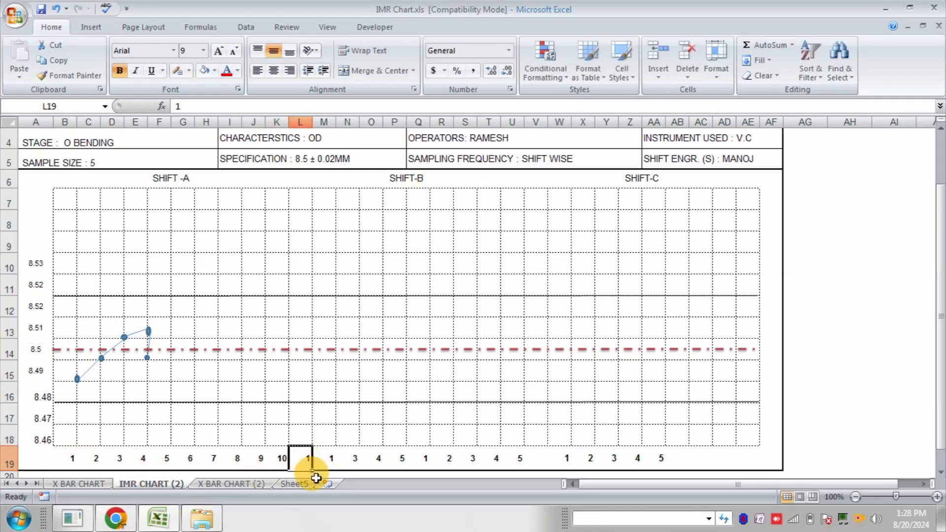
left_click_drag(312, 469, 665, 467)
left_click(675, 463)
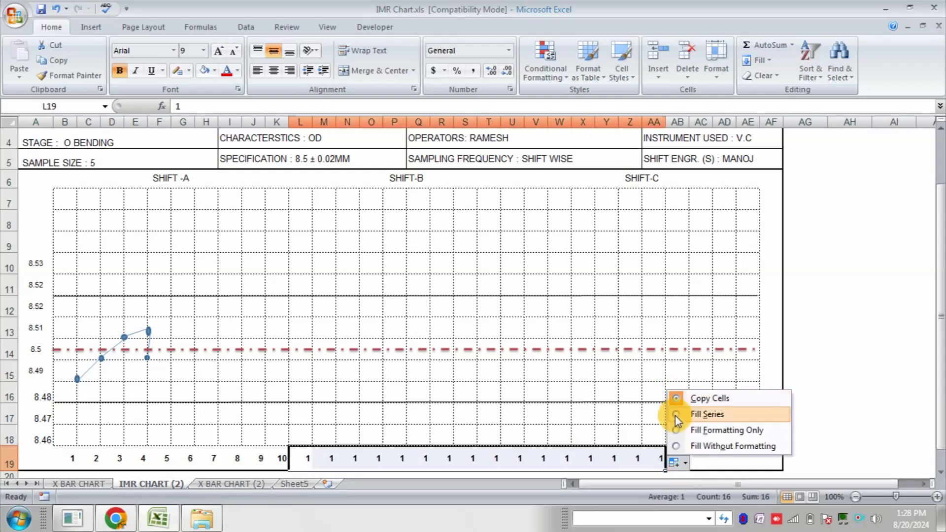
left_click(678, 416)
Restart the numbering for Shift C by entering 1 to 6 in V19:AA19
left_click(542, 463)
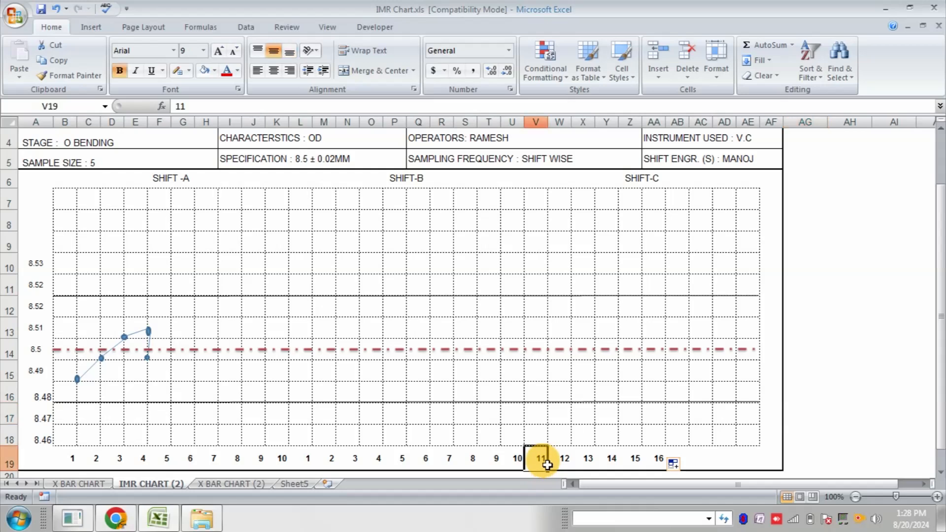
type("1")
key("Right")
type("2")
key("Right")
type("3")
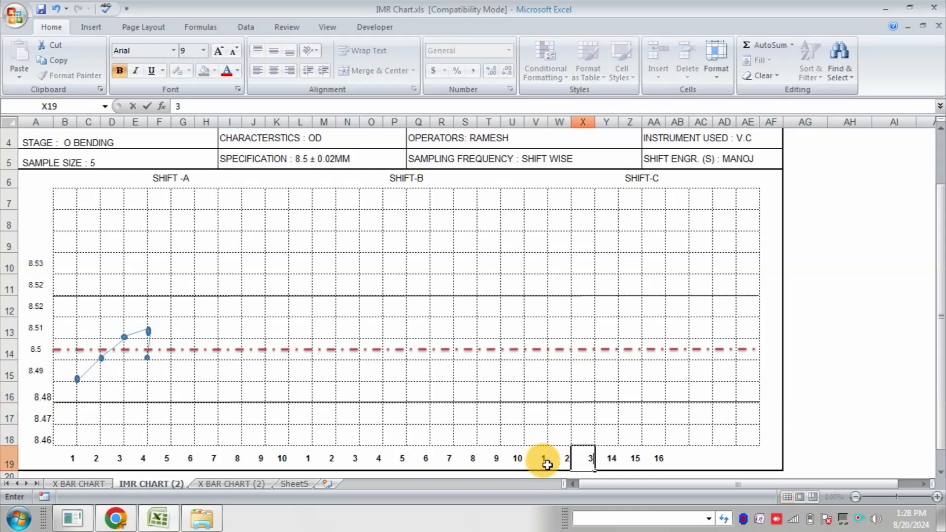
key("Right")
type("4")
key("Right")
type("5")
key("Right")
type("6")
key("Right")
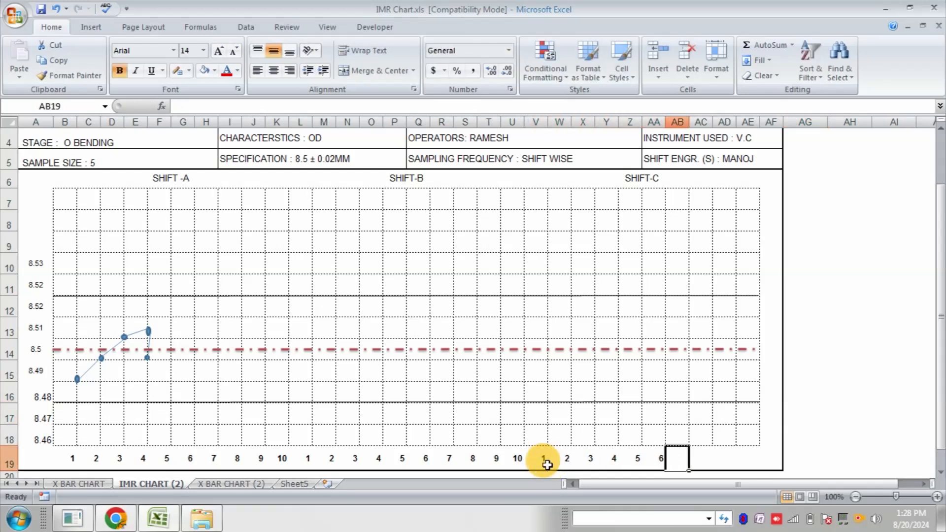
Try to complete the Shift C sample numbers with 7, 8, 9 and 10 starting at AB19
type("7")
key("Right")
type("8")
key("Right")
type("9")
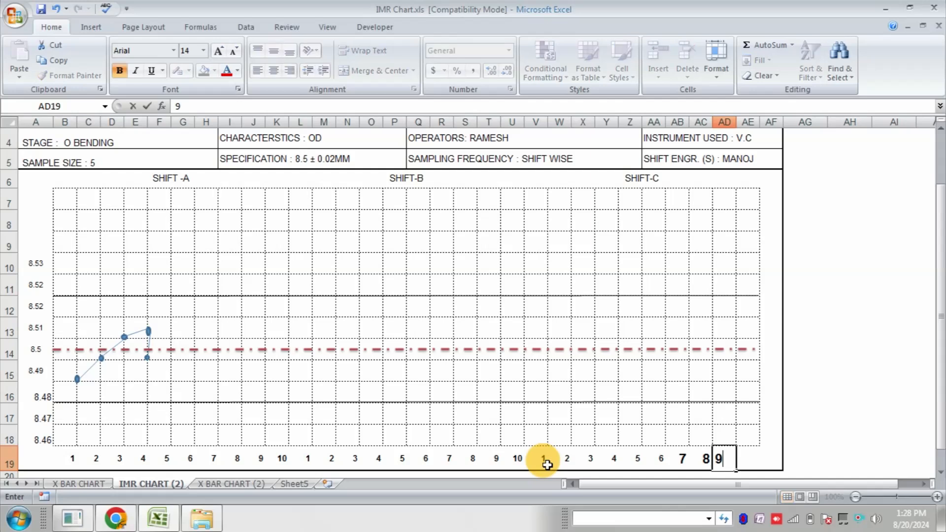
type("10")
left_click(805, 416)
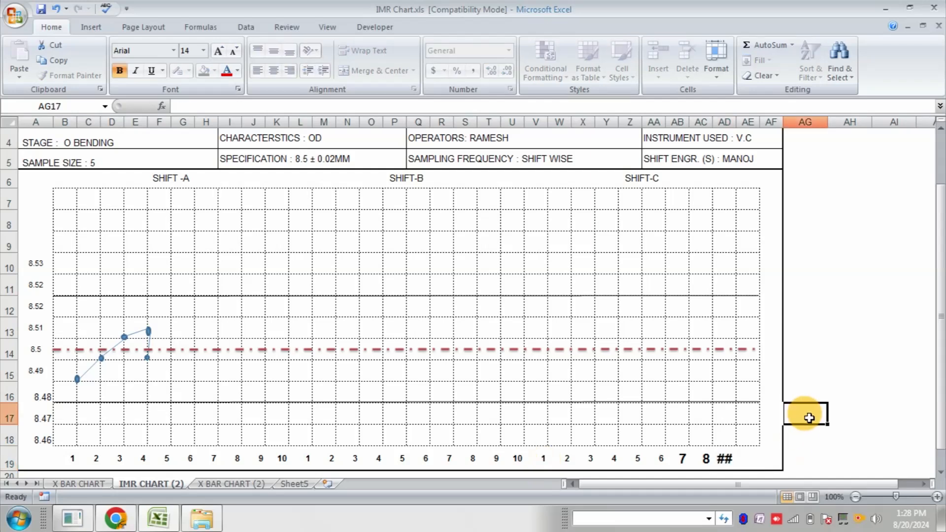
Reduce the font size of the Shift C sample numbers in AB19:AD19 to 10
left_click_drag(690, 458, 724, 461)
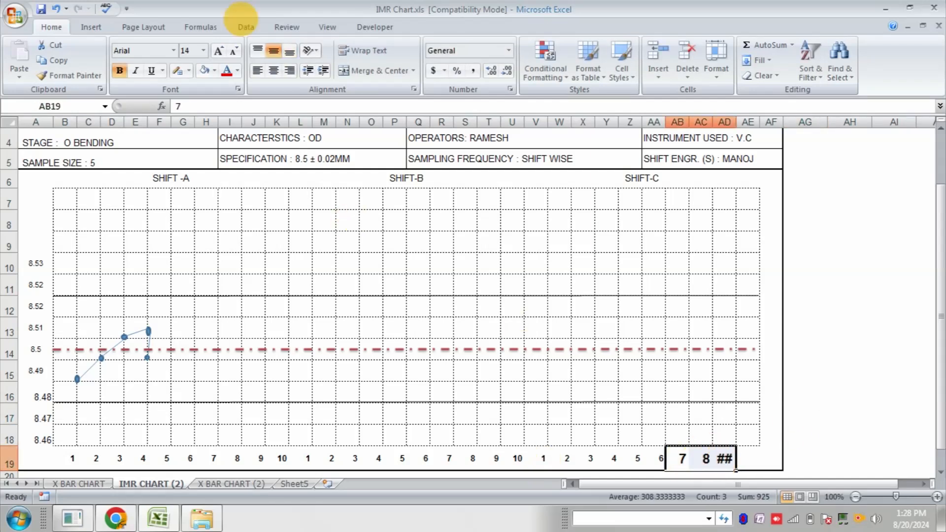
left_click(234, 51)
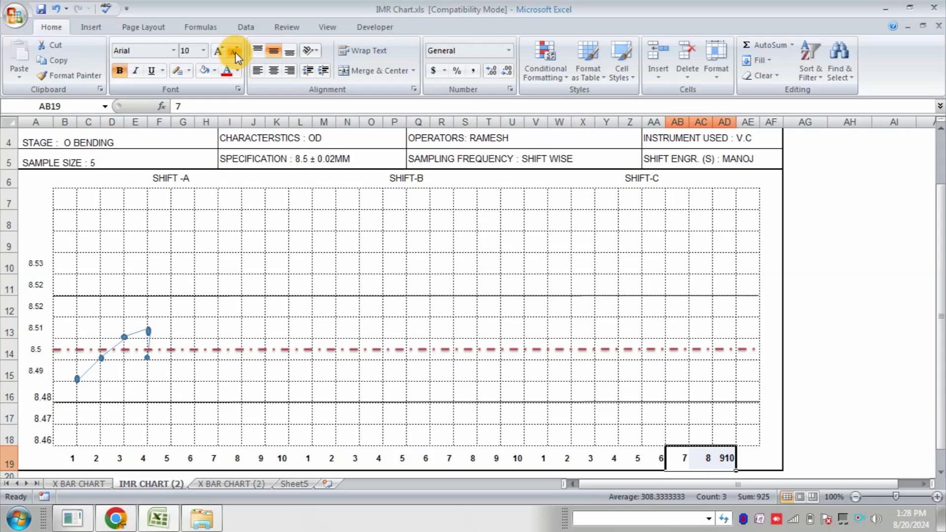
left_click(818, 460)
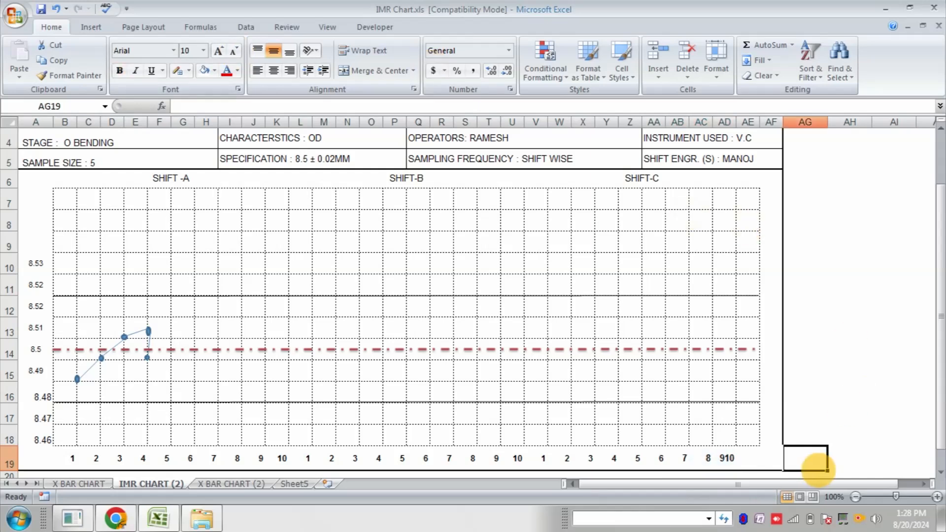
Correct the sample number in AD19 to 9 and enter 10 in AE19
left_click(729, 466)
type("9")
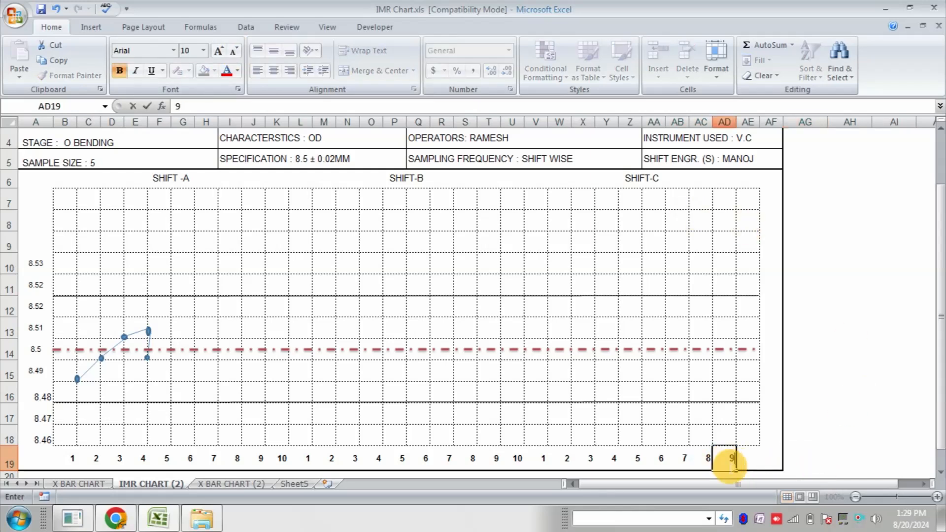
left_click(750, 460)
type("1")
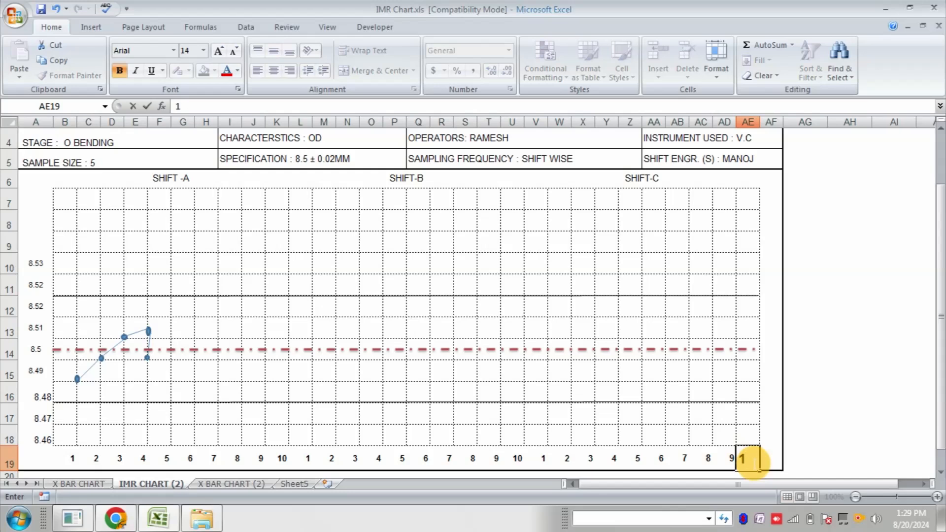
type("0")
left_click(794, 355)
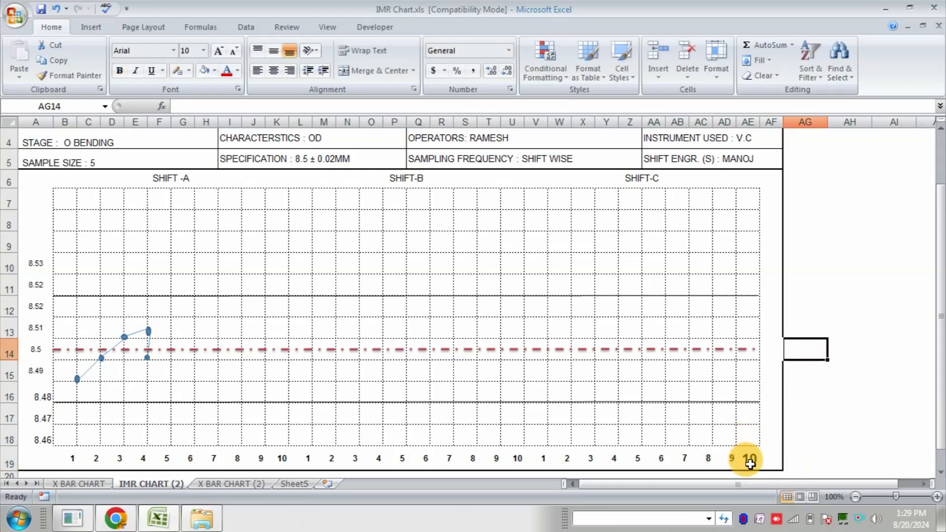
Shrink the font of the 10 in AE19 to match the other sample numbers
left_click(748, 459)
left_click(234, 53)
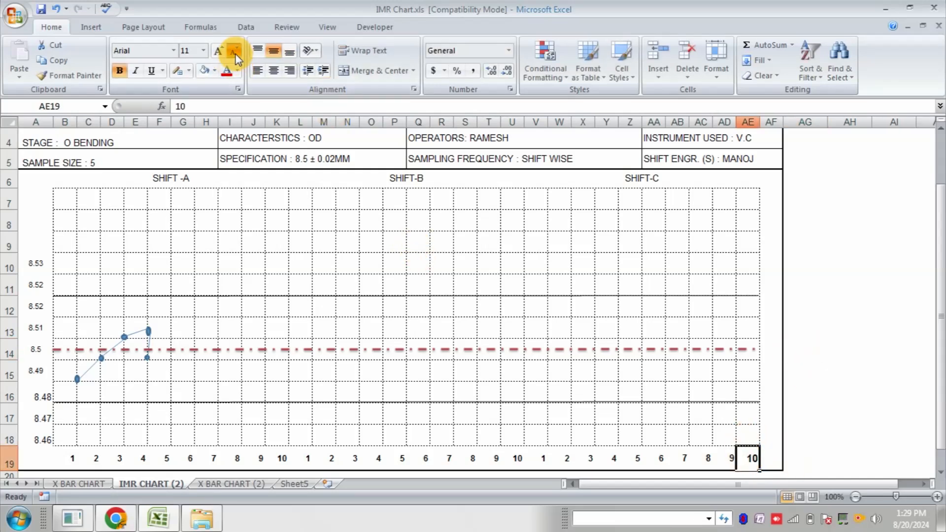
left_click(826, 329)
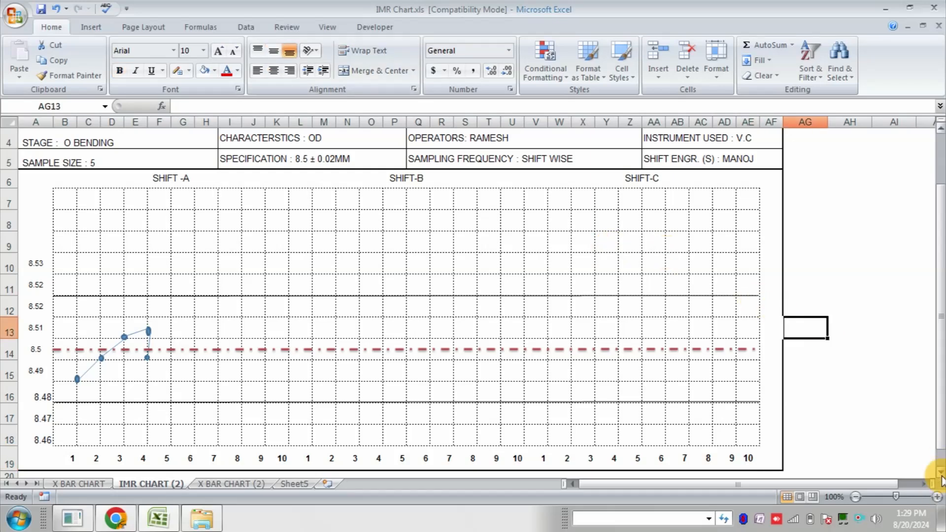
Merge and center A20:AF21 below the chart and enter the axis label SAMPLE
scroll(941, 476, "down", 5)
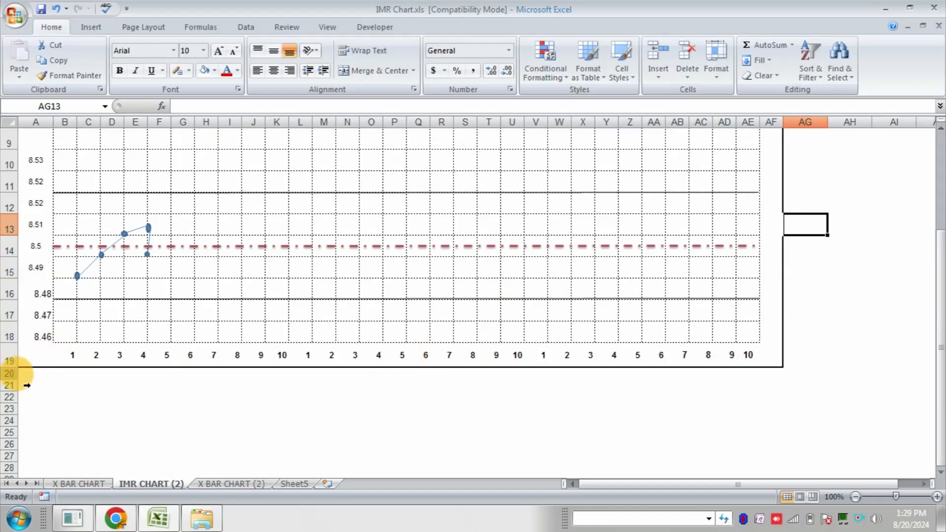
left_click_drag(27, 376, 767, 383)
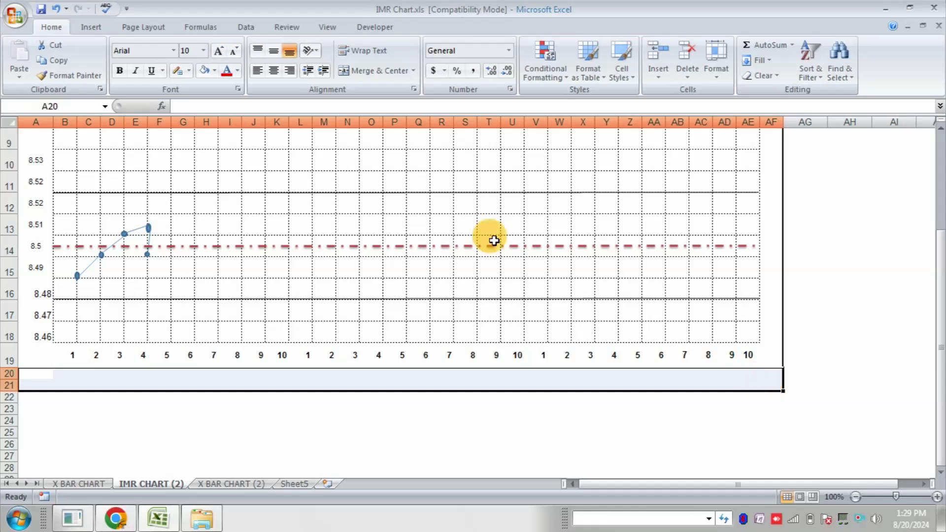
left_click(344, 73)
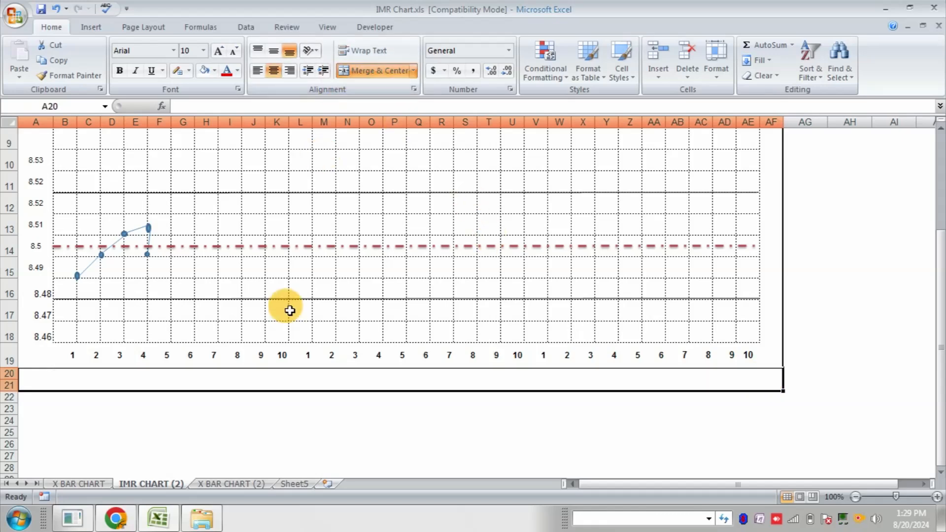
type("SAMPLE")
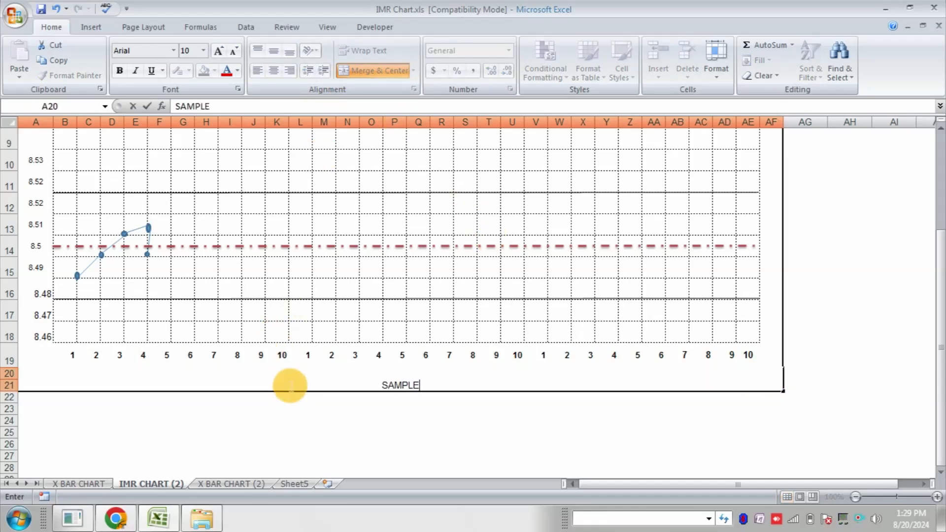
left_click(342, 420)
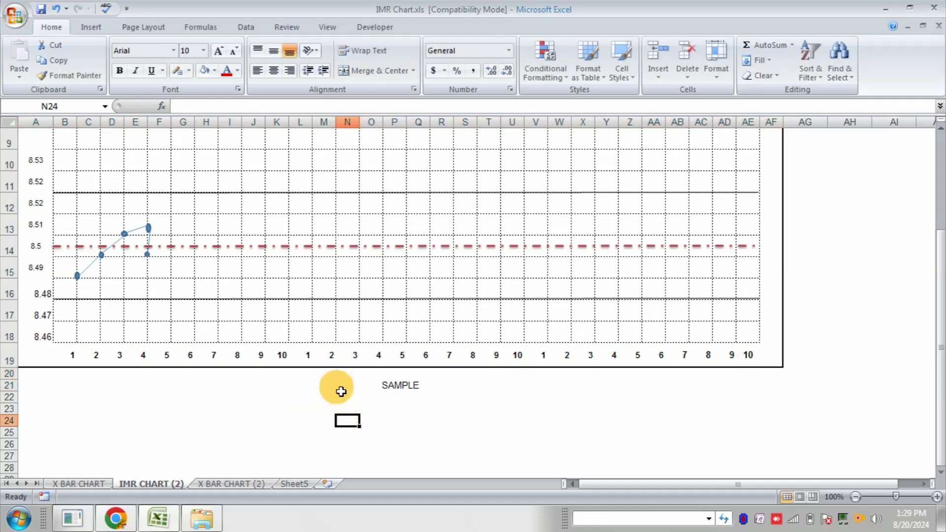
Middle-align the SAMPLE label vertically and enlarge its font to 16
left_click(338, 388)
left_click(273, 51)
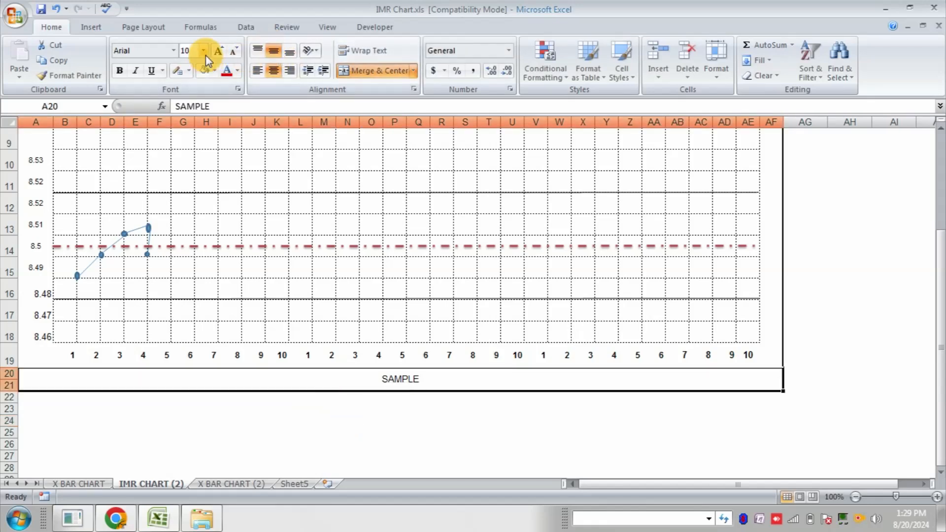
left_click(218, 51)
left_click(218, 51)
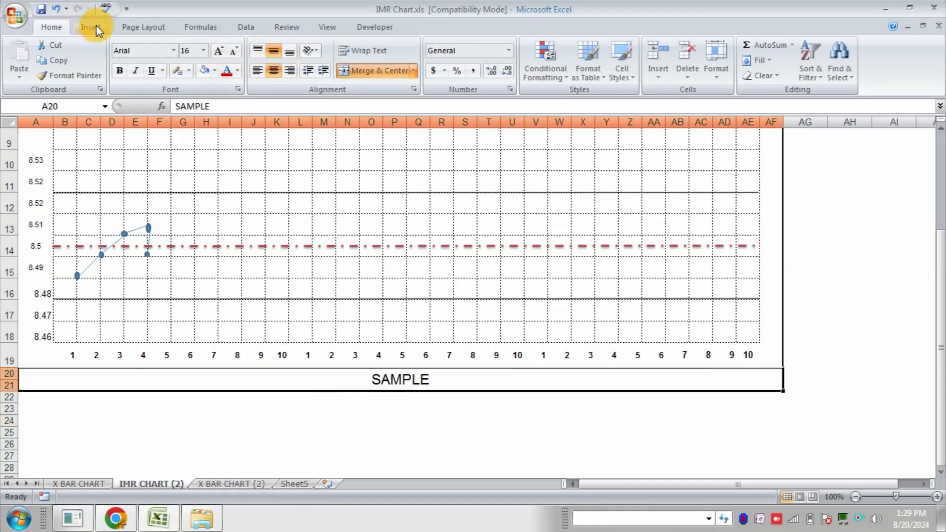
Draw a horizontal arrow about 2.17" long after the SAMPLE label, pointing right, and give it the black line style
left_click(91, 27)
left_click(154, 77)
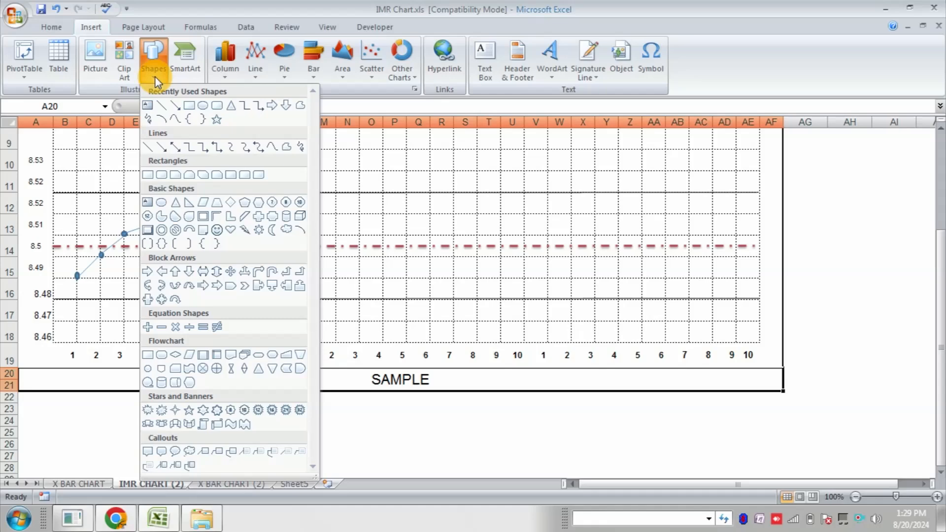
left_click(178, 115)
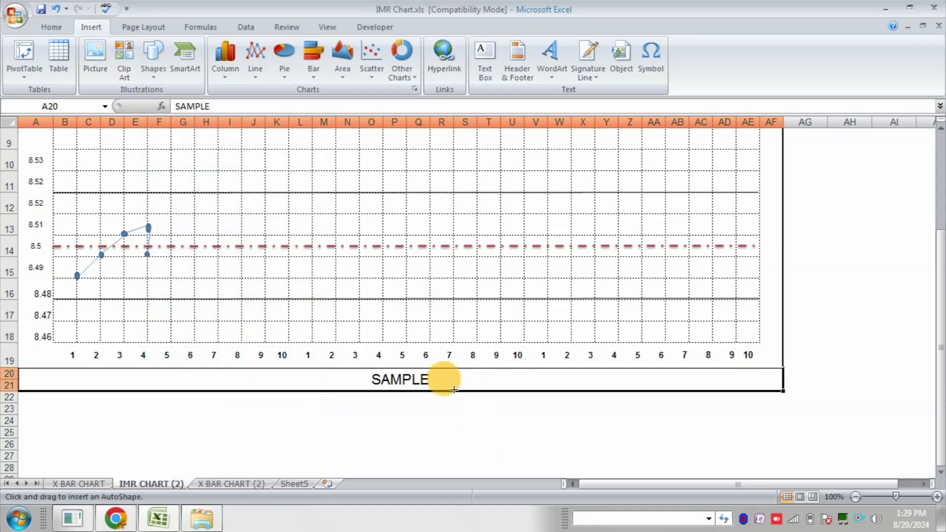
left_click_drag(443, 379, 587, 380)
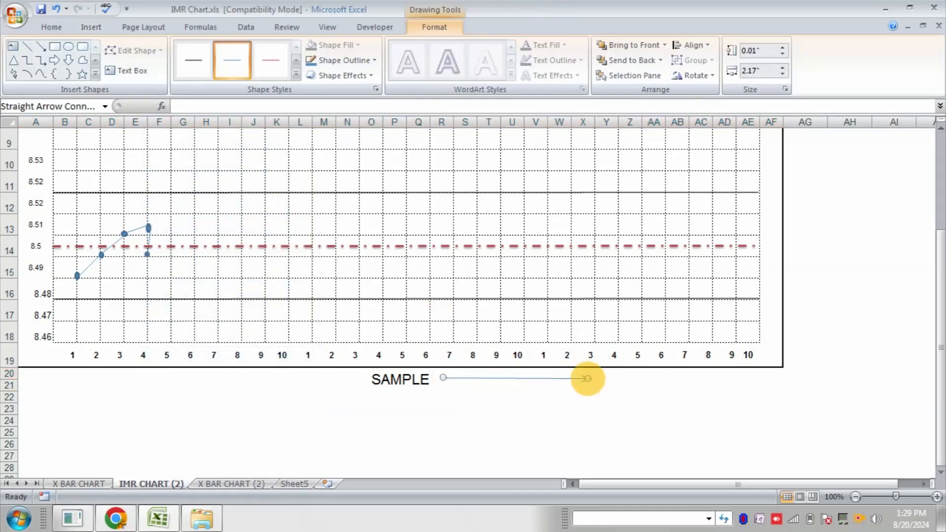
left_click(193, 73)
Apply a thick box border around the whole chart form, from the title rows down to the SAMPLE row
left_click_drag(734, 382, 280, 36)
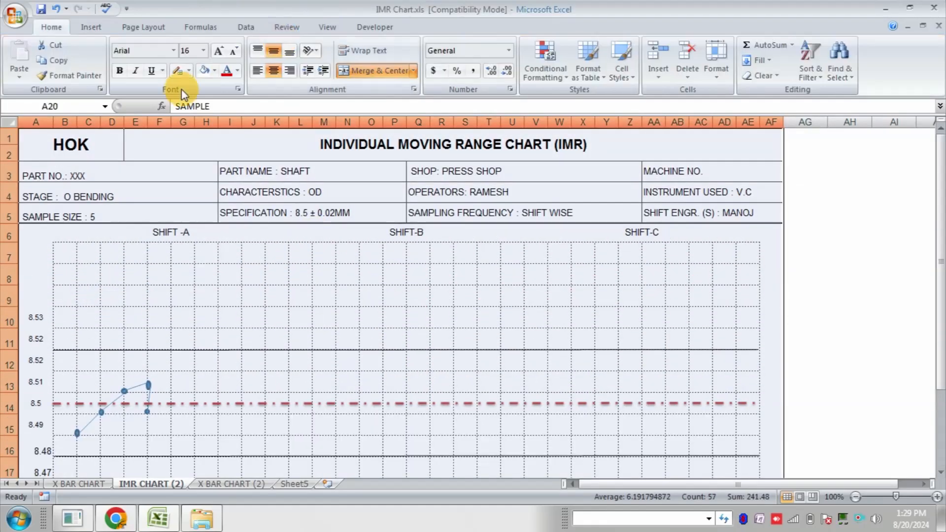
left_click(214, 70)
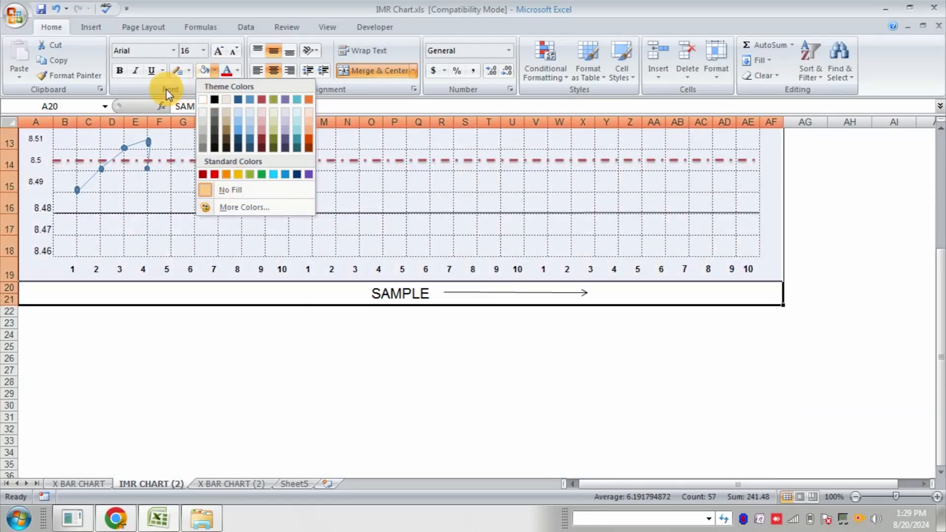
left_click(189, 71)
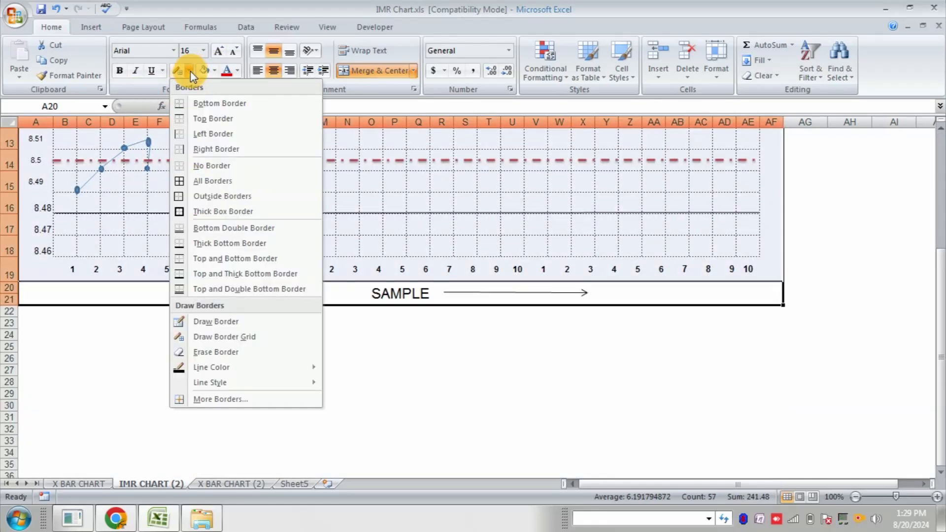
left_click(185, 211)
left_click(606, 429)
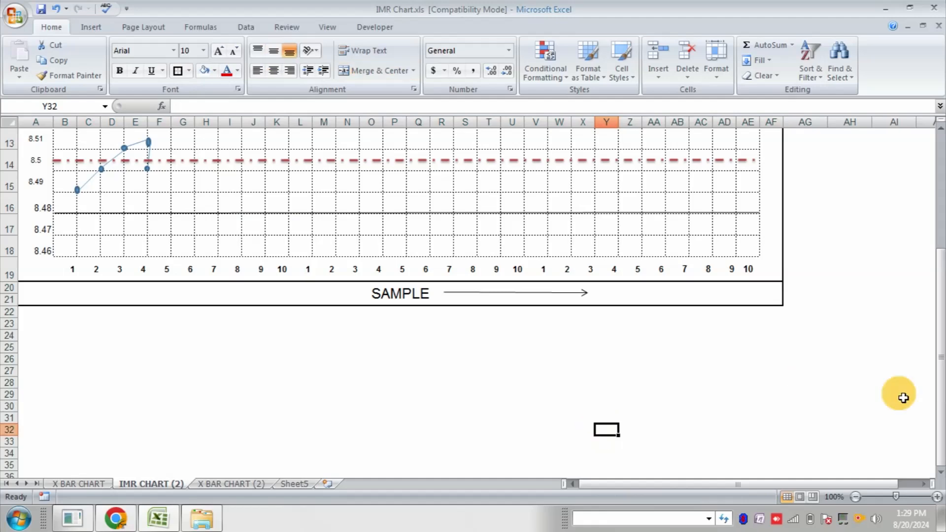
Replace the chart title in E1 with X BAR CHART
left_click_drag(942, 317, 938, 219)
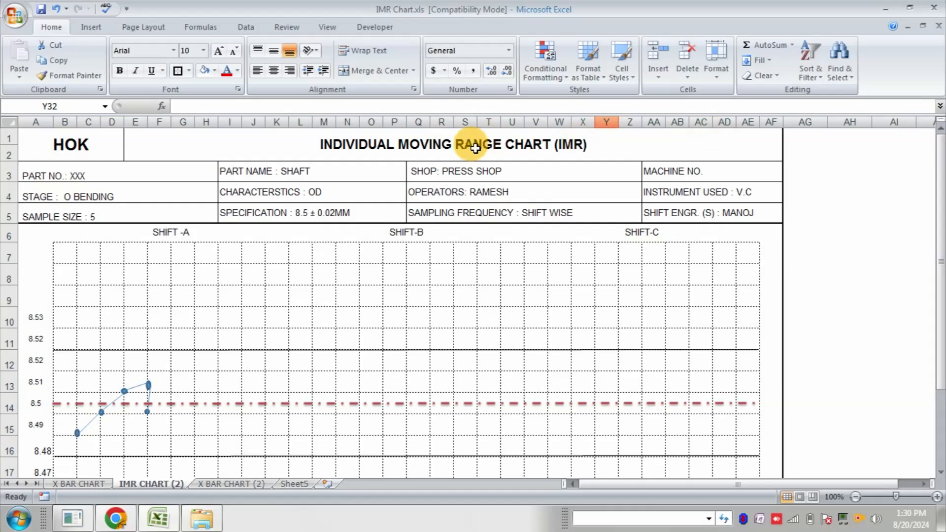
left_click(409, 150)
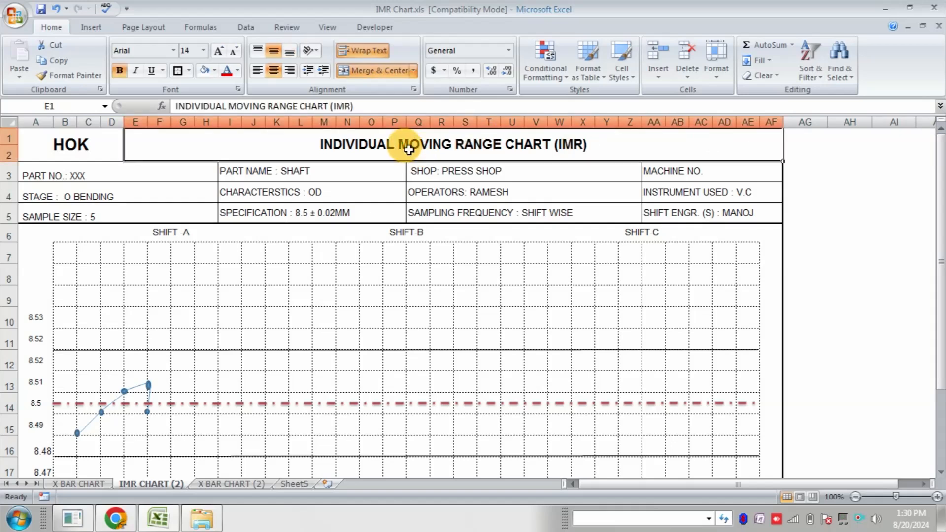
type("X BAR CHART")
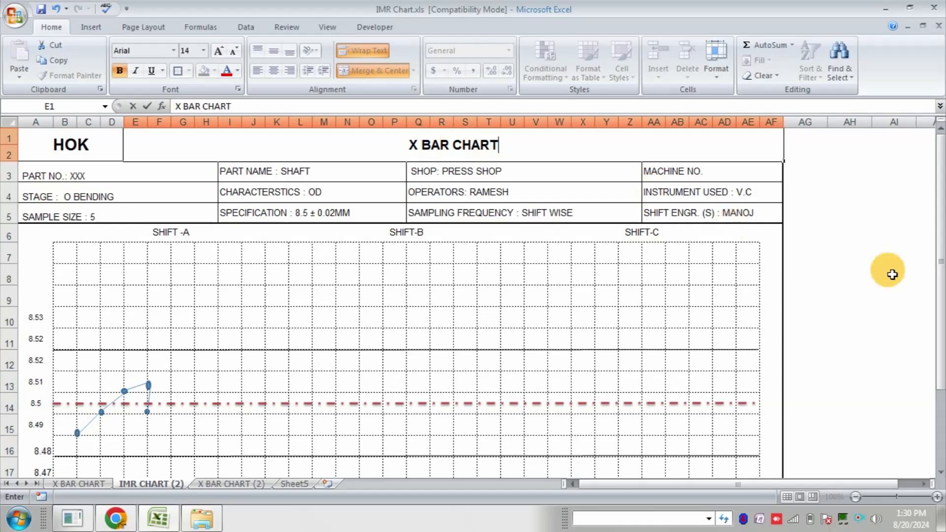
left_click(852, 272)
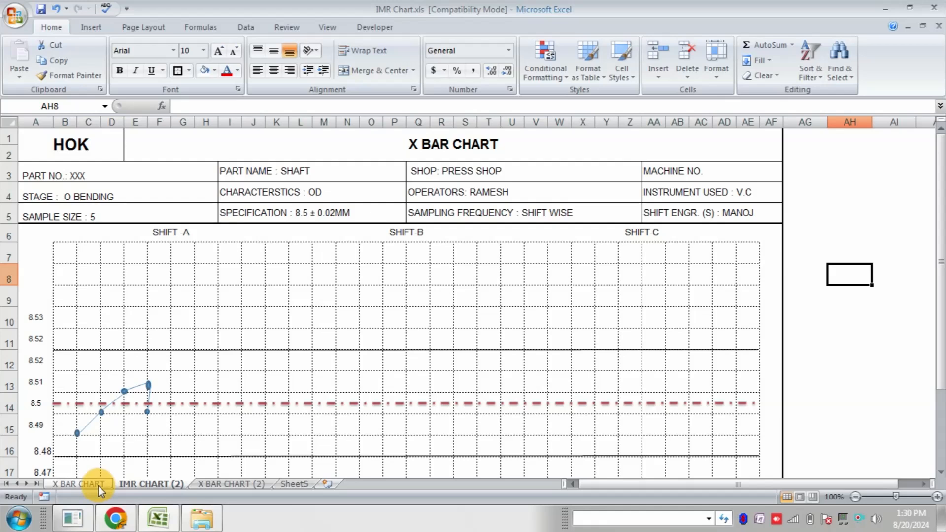
On the X BAR CHART (2) sheet, replace the SAMPLES label below the chart with DATE
left_click(216, 484)
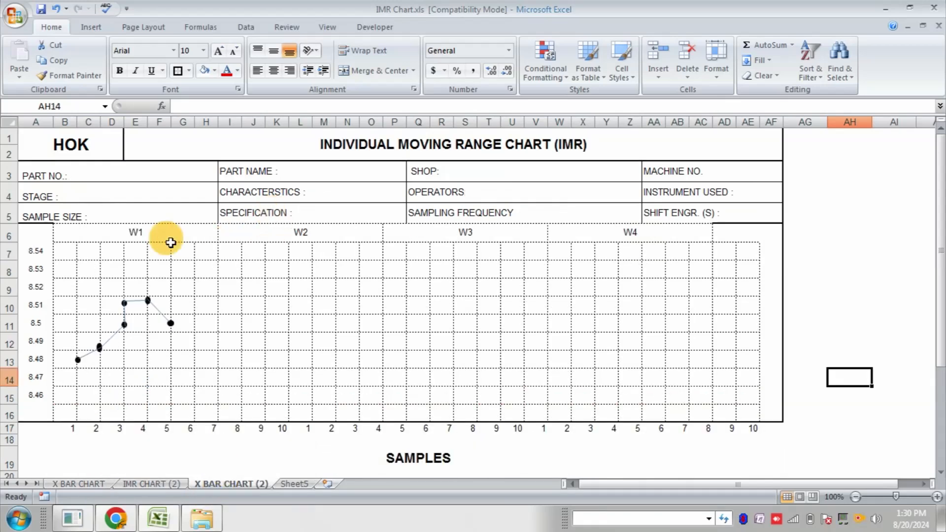
left_click(156, 236)
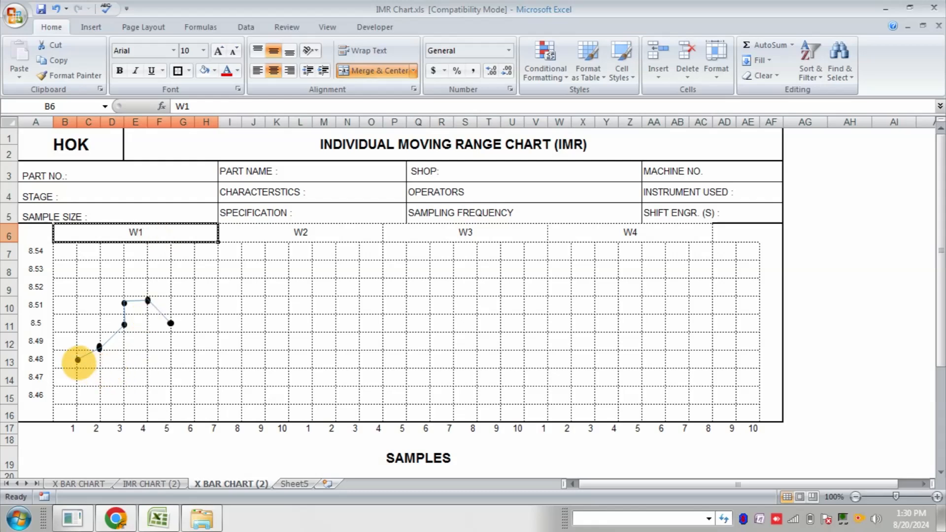
left_click(75, 440)
left_click(91, 429)
left_click(129, 430)
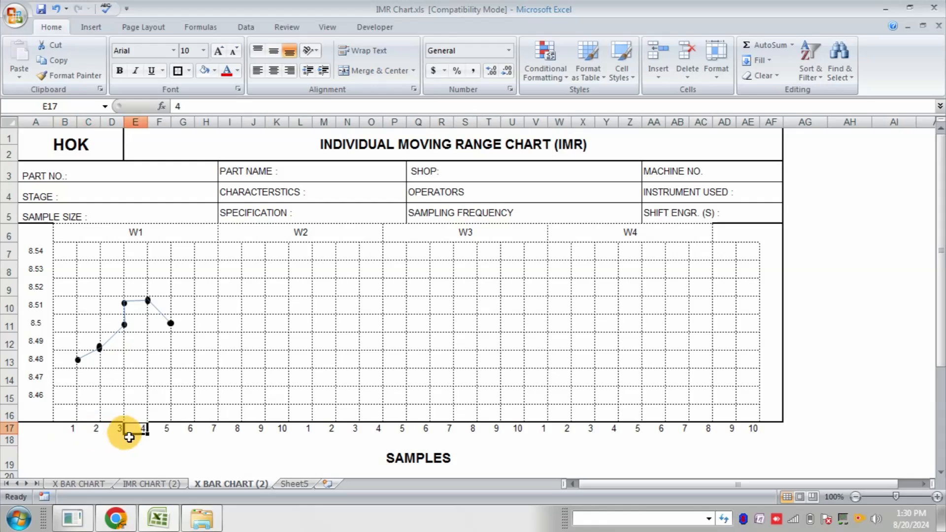
left_click(426, 469)
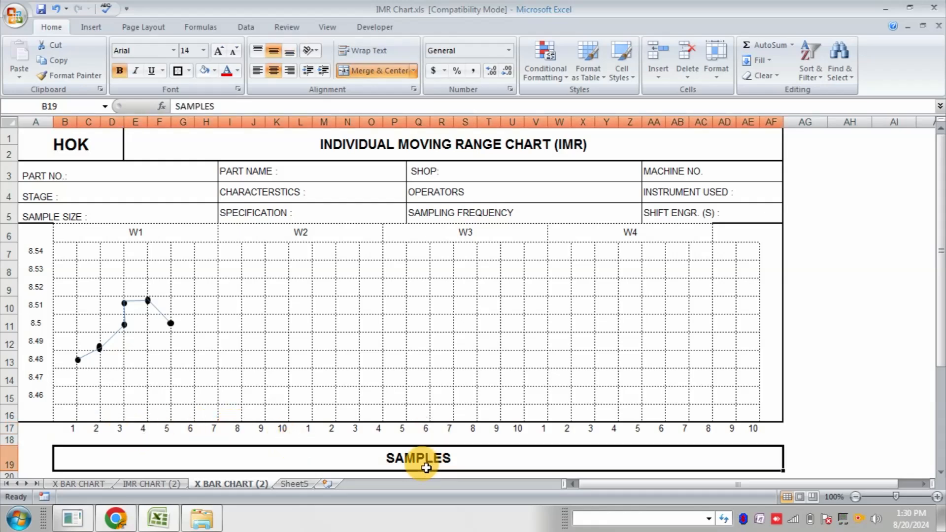
type("DATE")
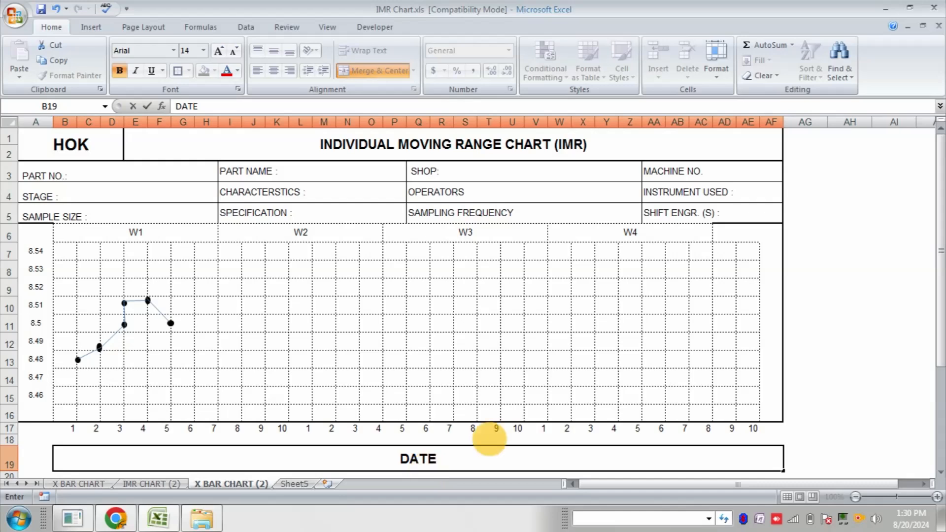
left_click(882, 377)
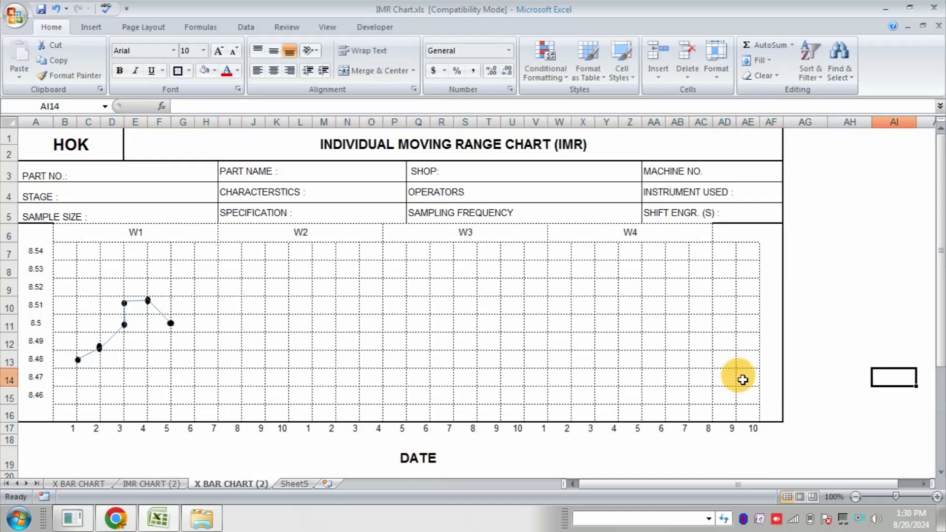
left_click(71, 429)
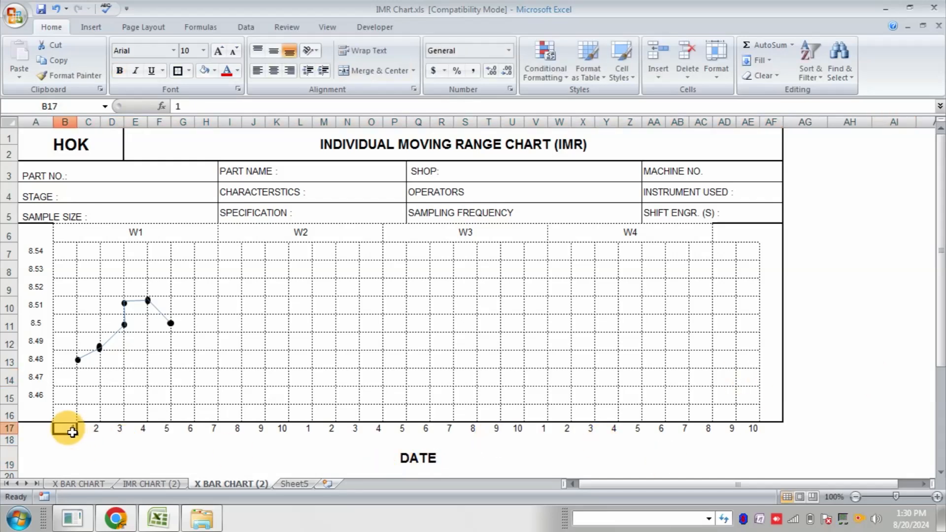
left_click(78, 360)
left_click(91, 413)
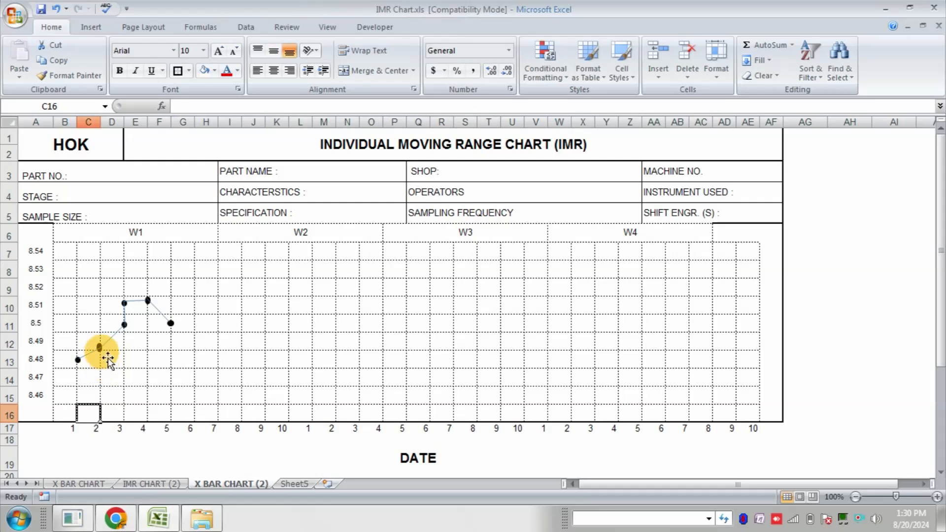
left_click(98, 349)
left_click(171, 324)
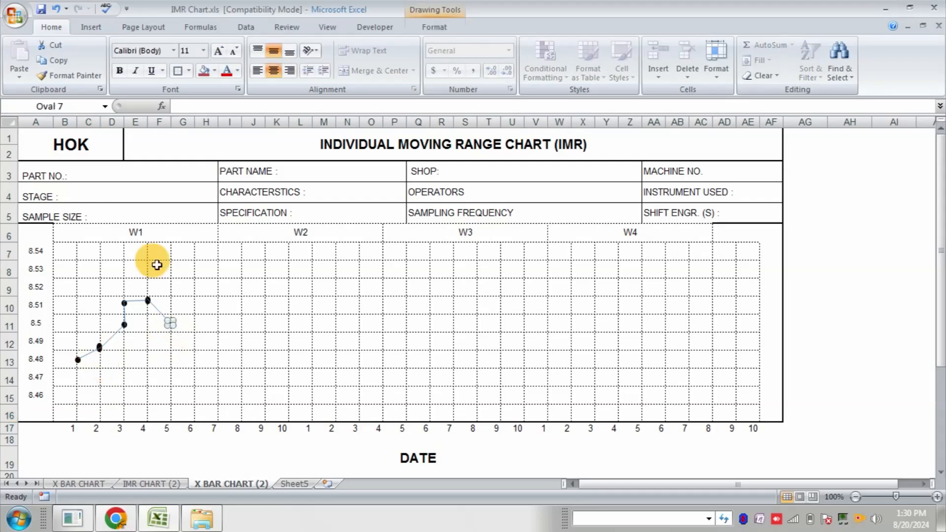
left_click(138, 254)
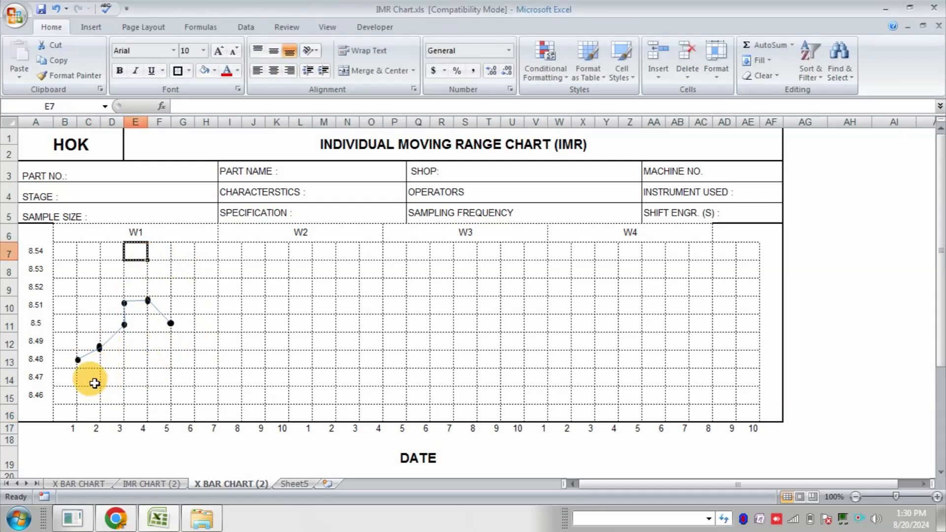